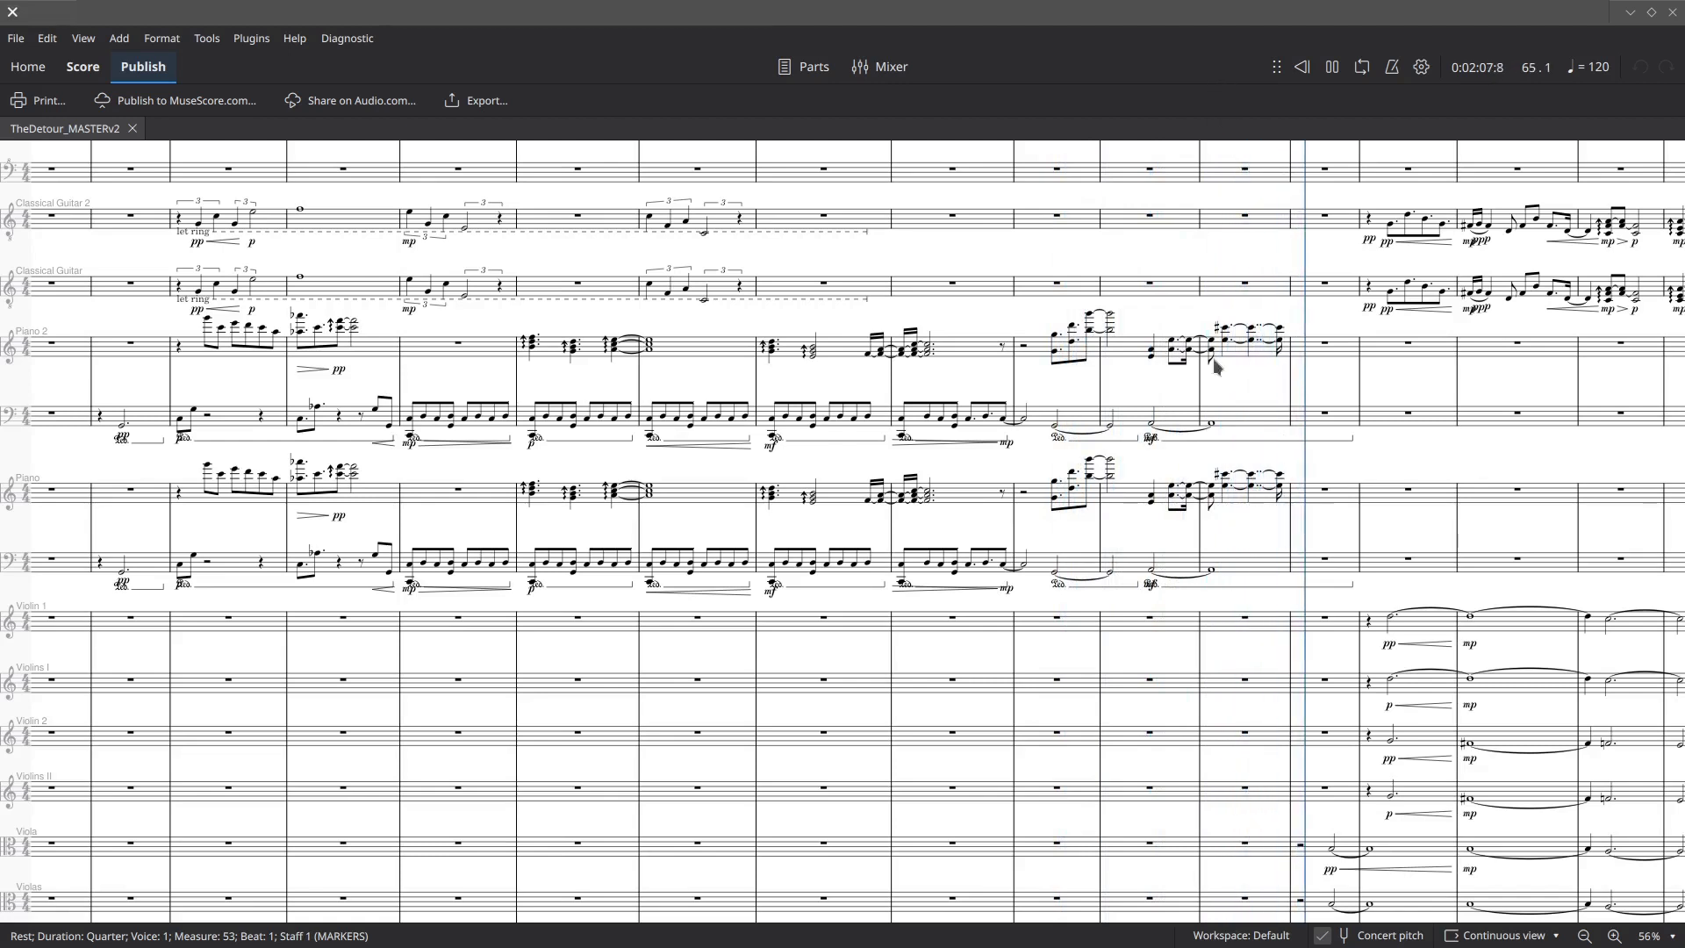
- Follow the piano, guitar and string staves during playback up to the end of the score, and pause the playback
scroll(948, 645, "down", 5)
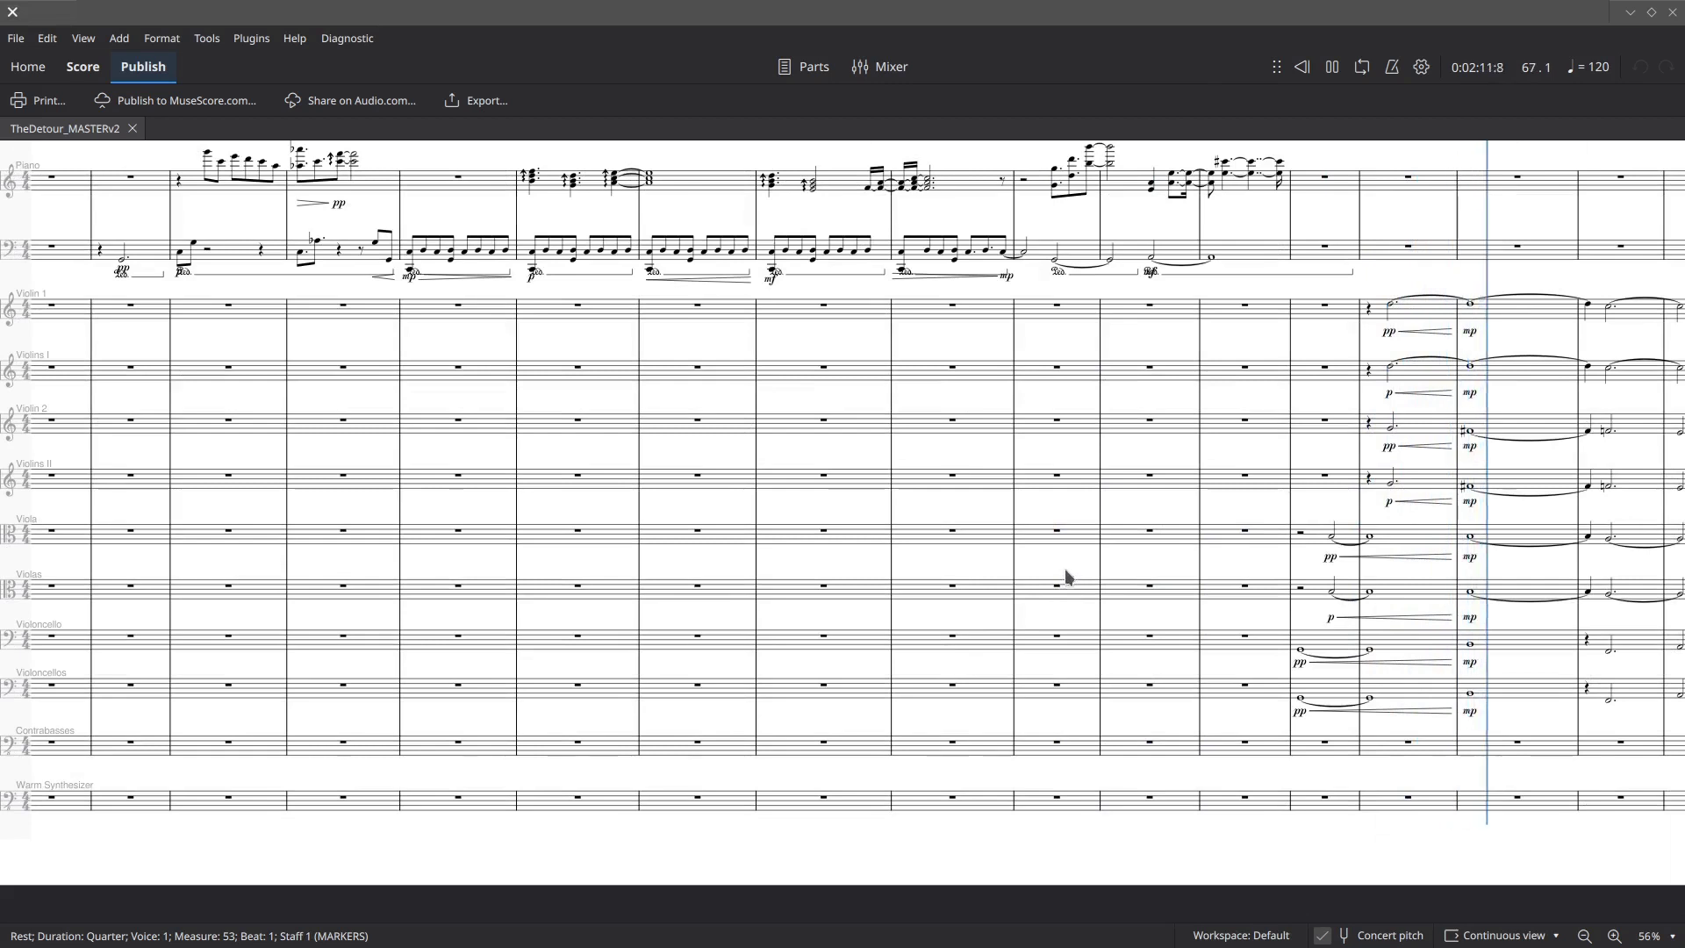
scroll(1067, 575, "up", 1)
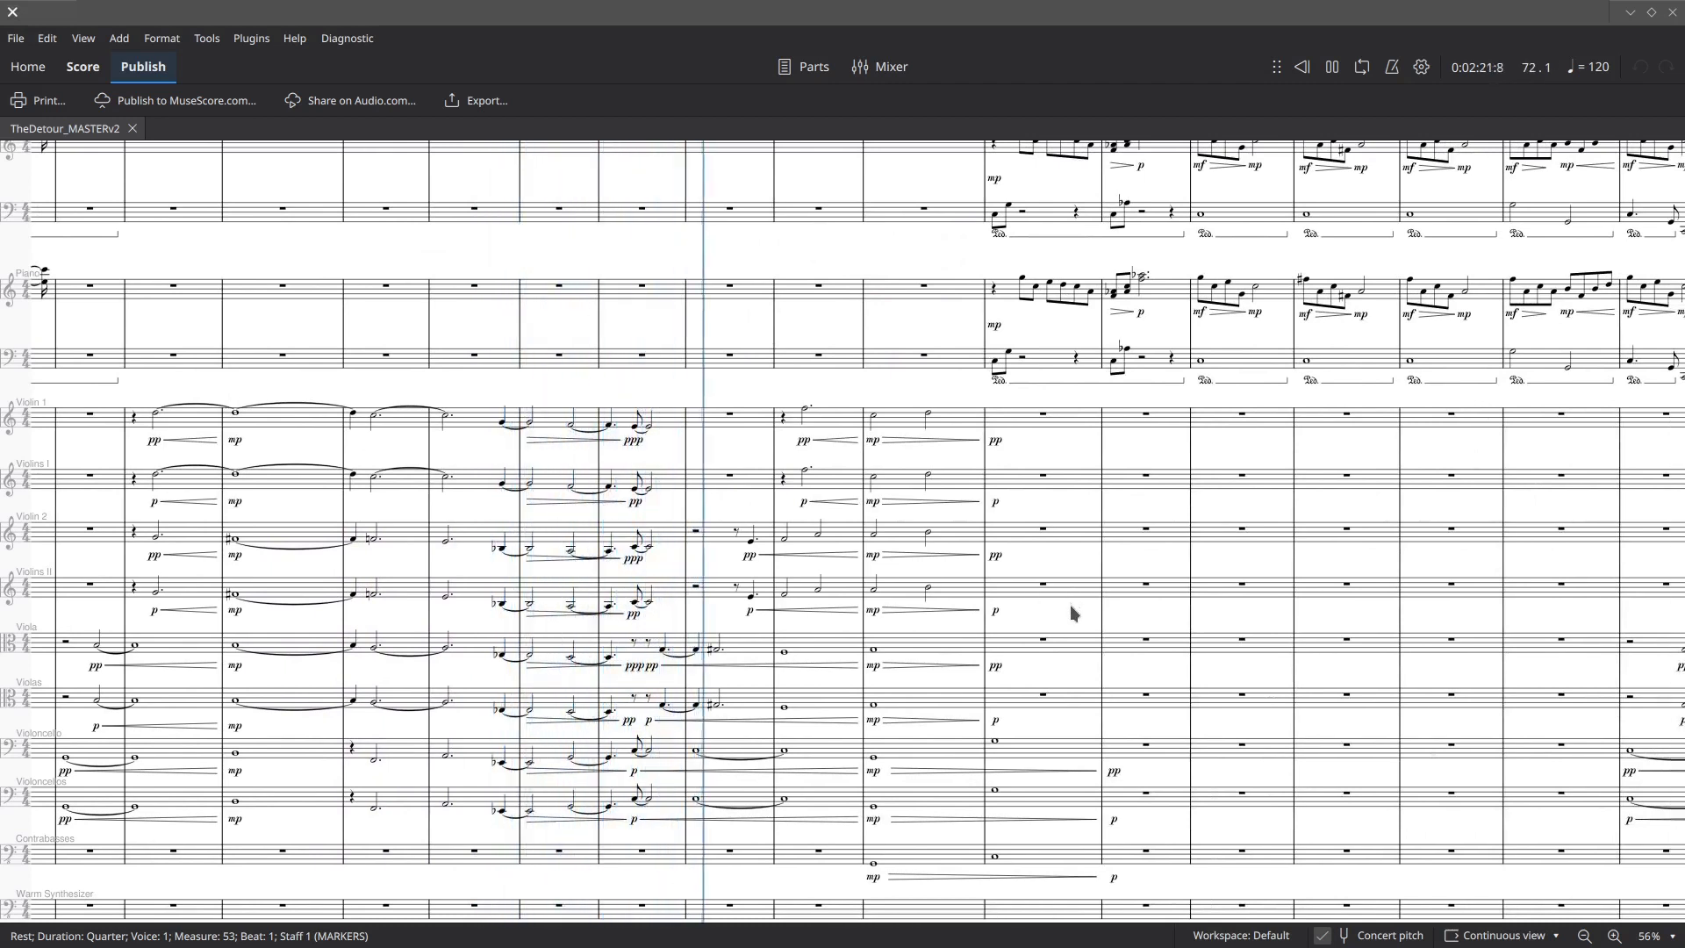
scroll(1071, 612, "up", 3)
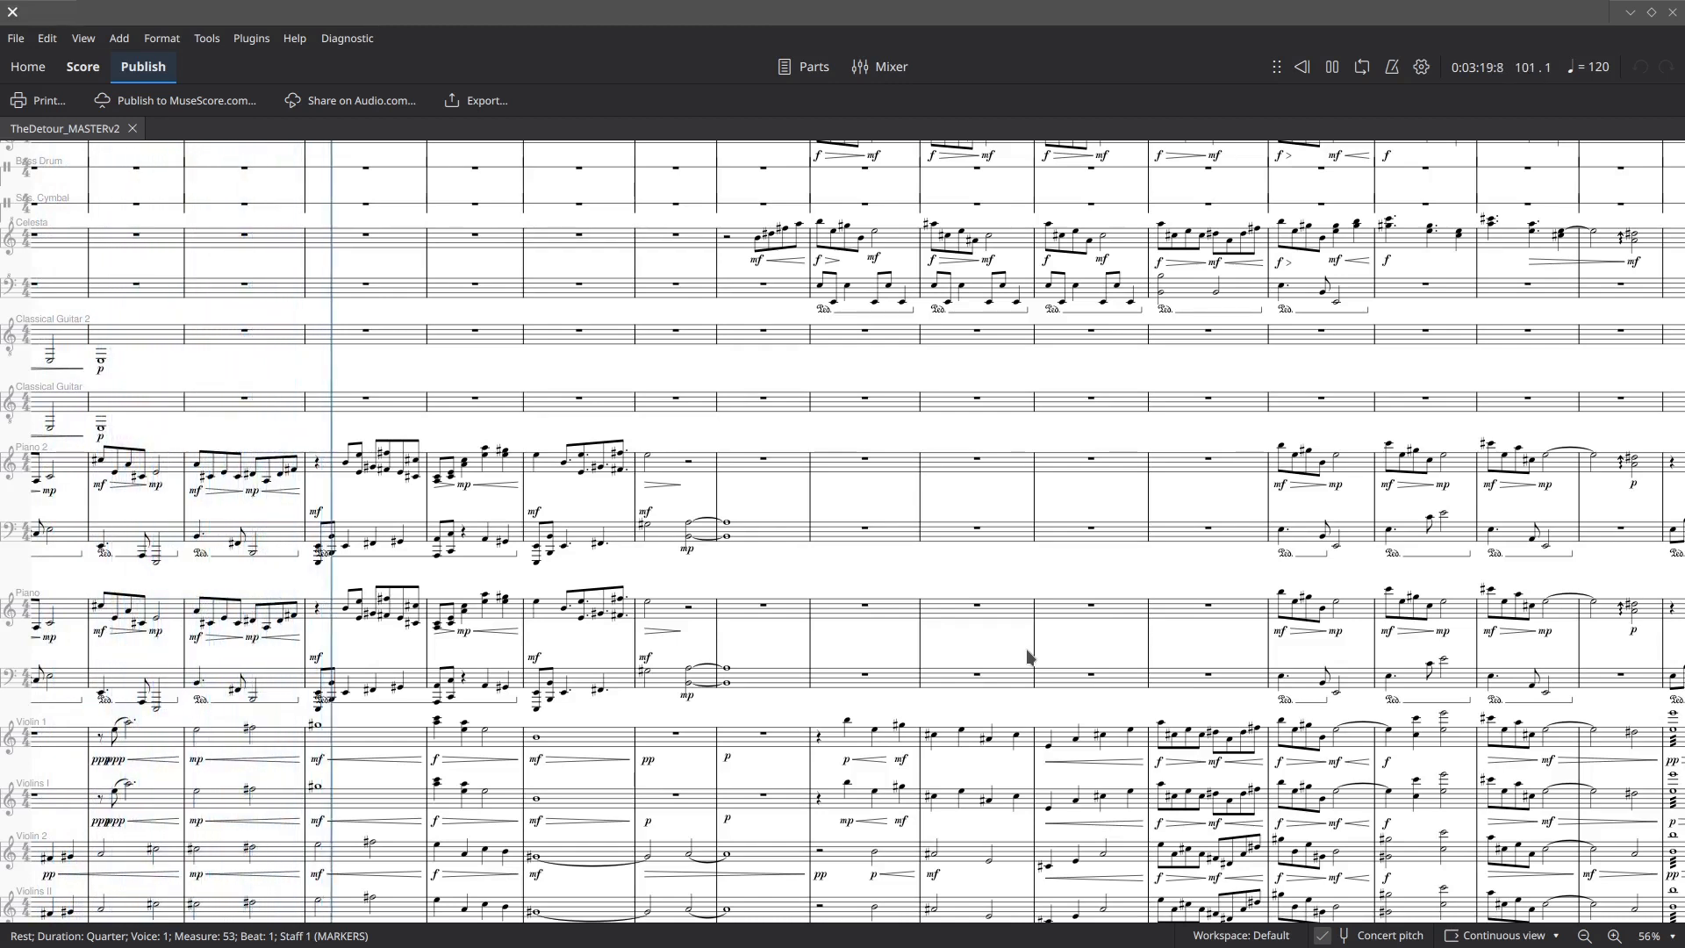
scroll(1031, 656, "down", 5)
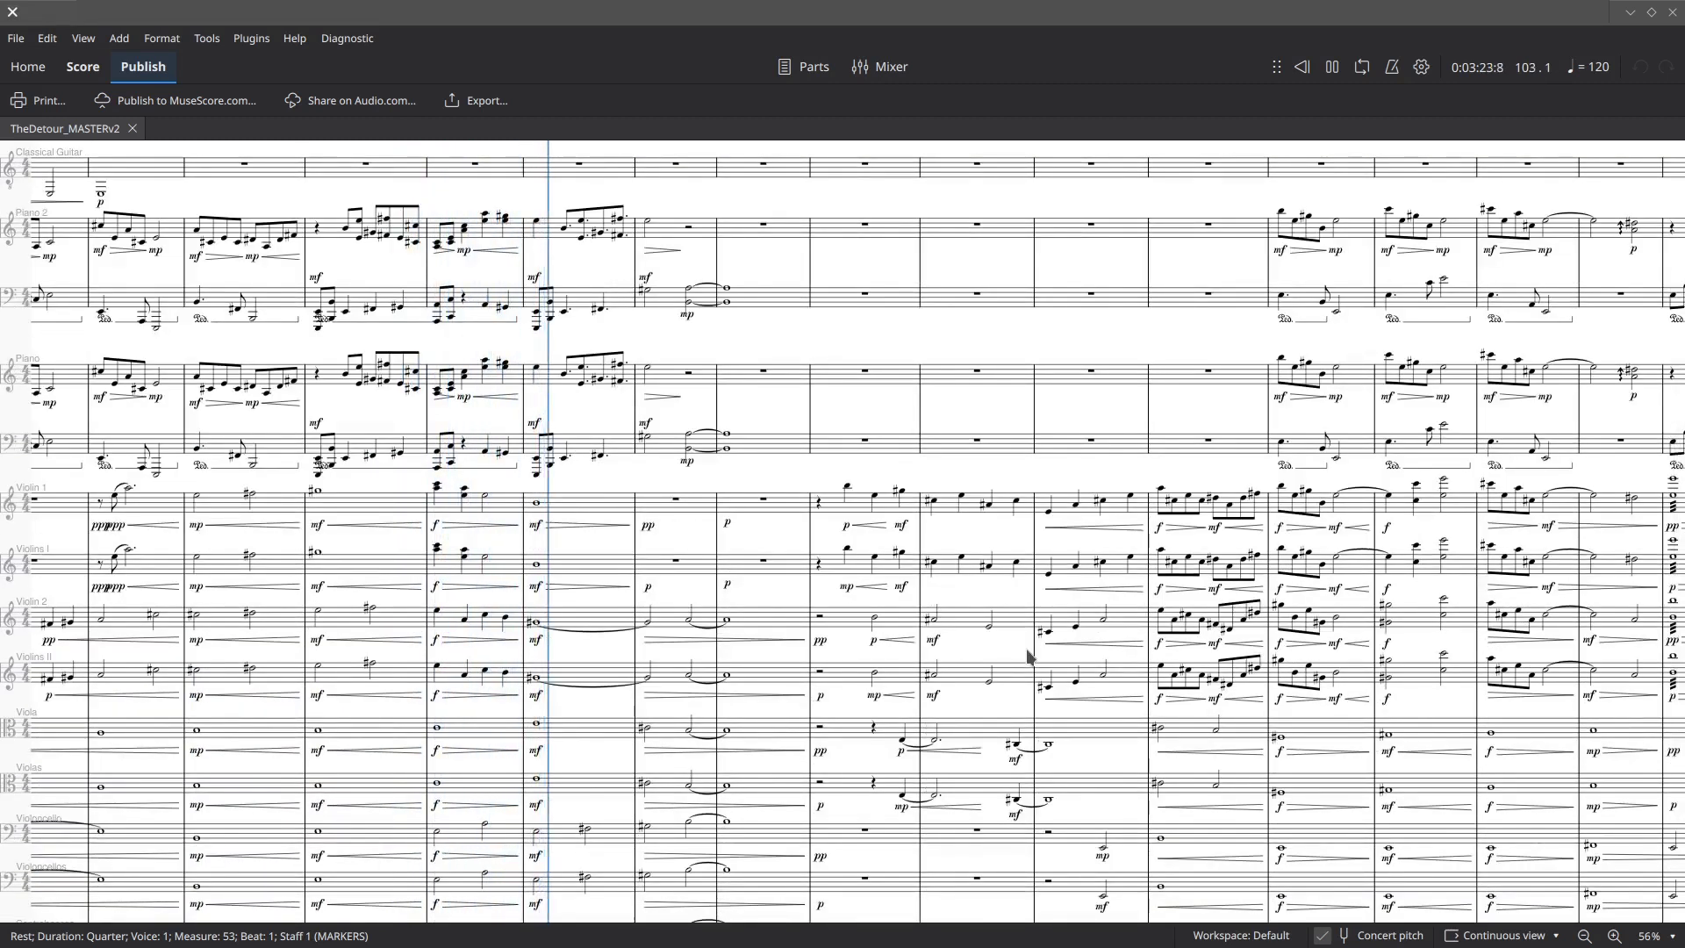
scroll(1032, 657, "down", 2)
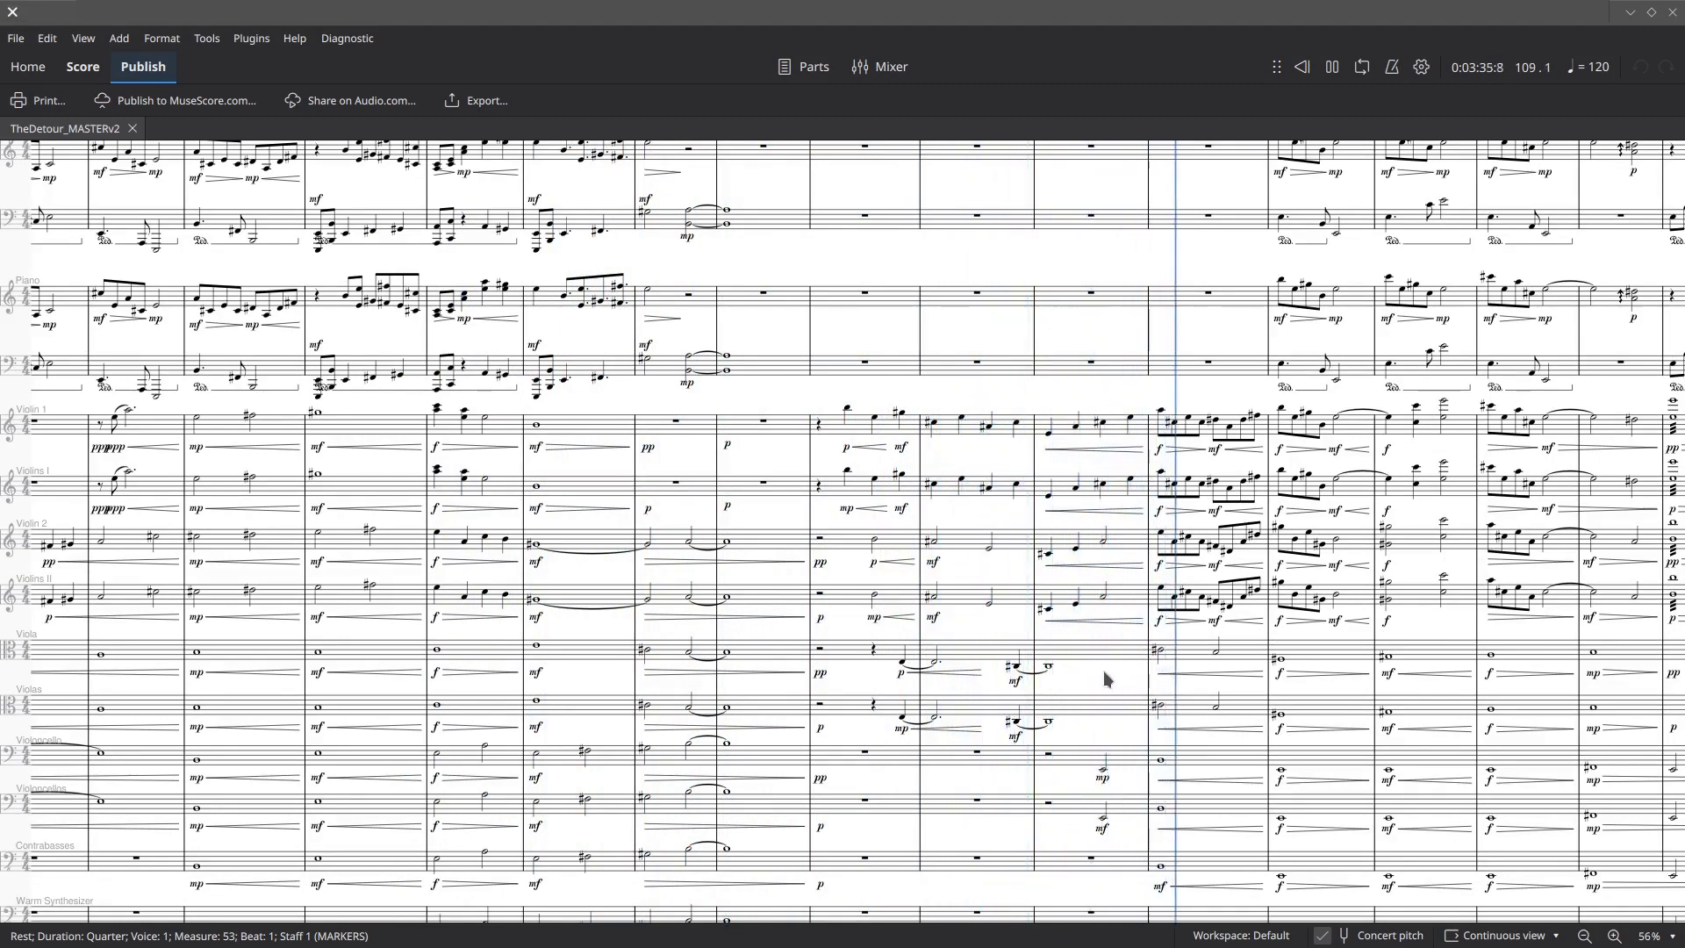
scroll(1103, 671, "down", 1)
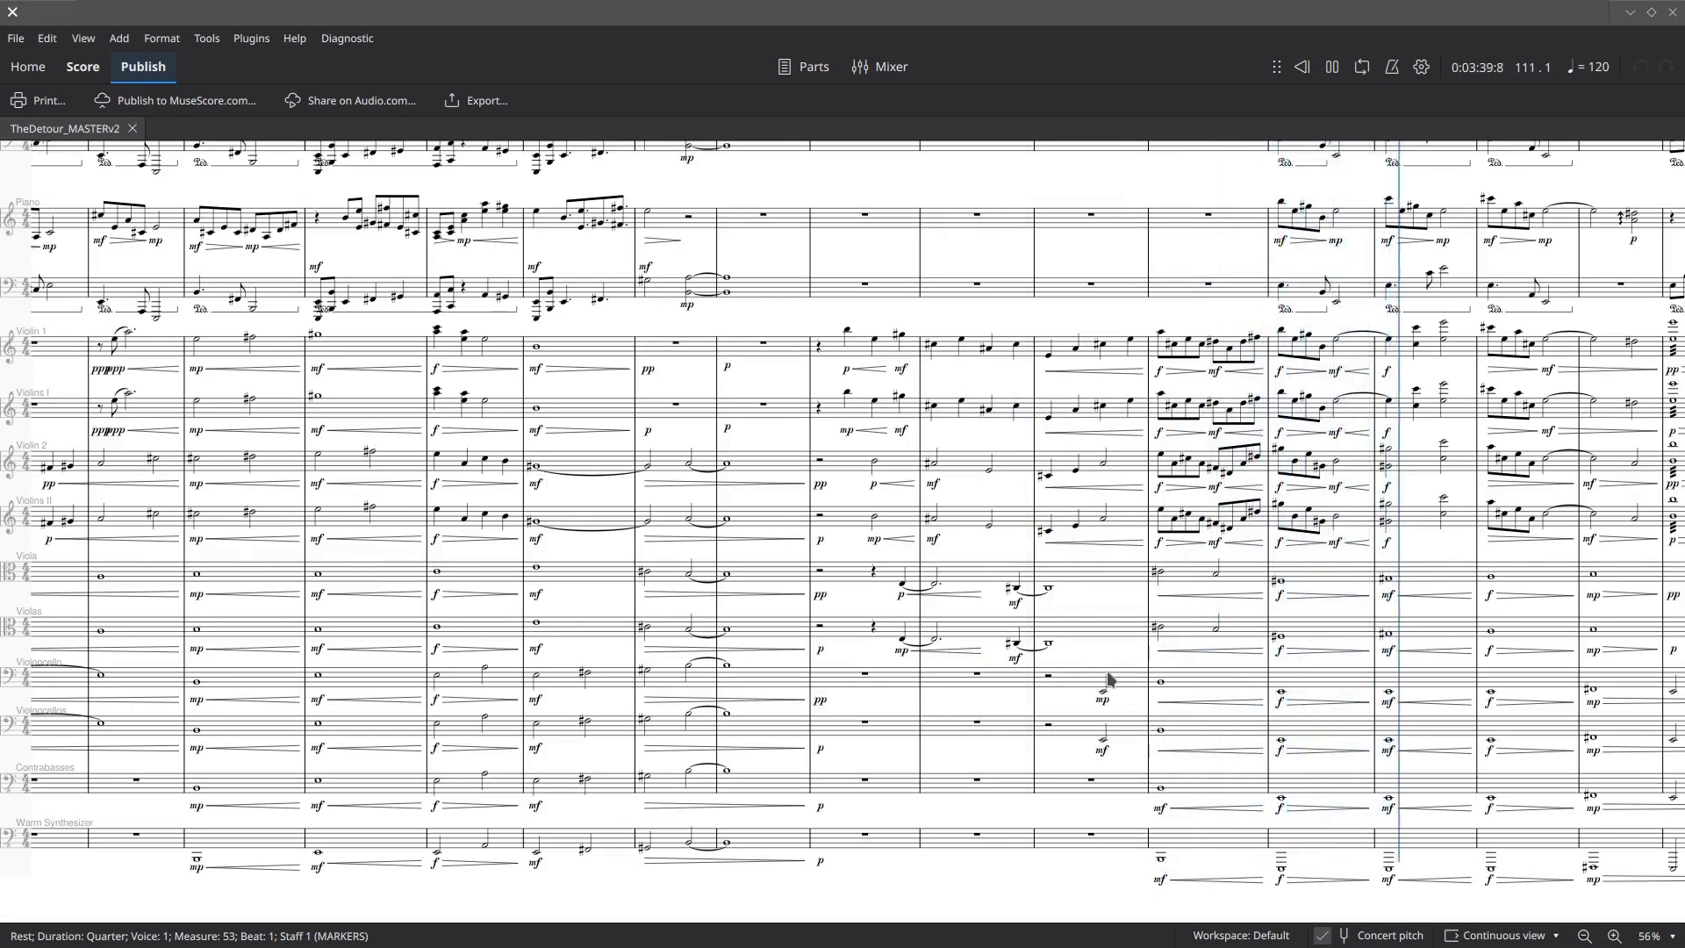
scroll(1108, 678, "up", 3)
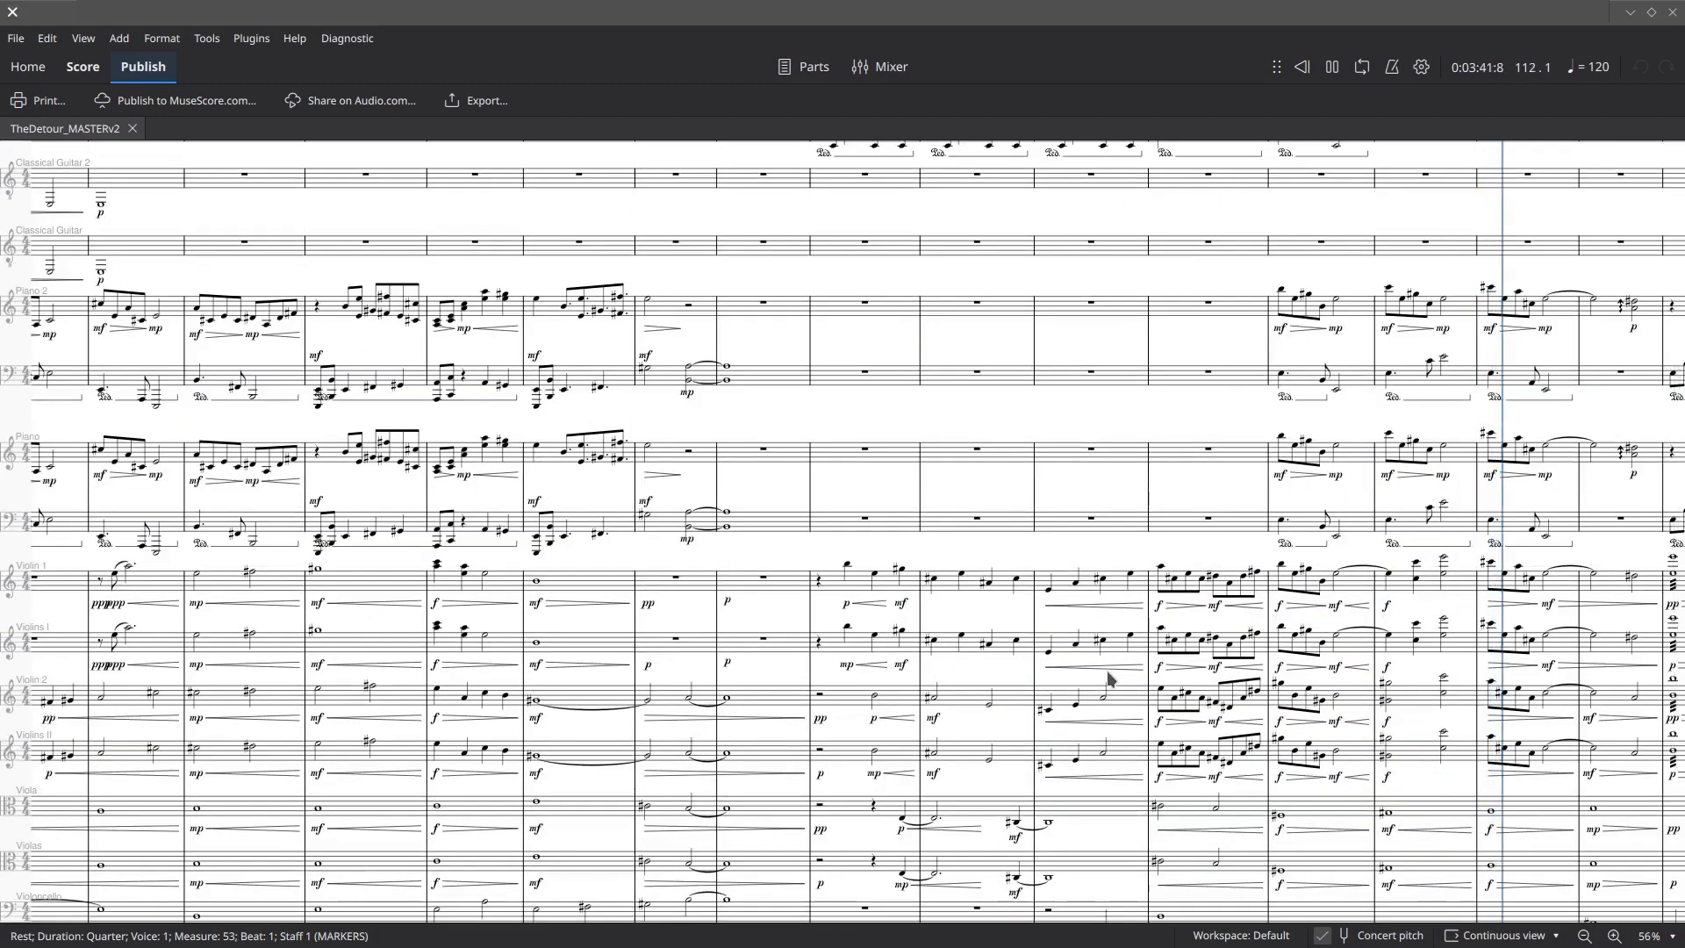
scroll(1176, 501, "up", 2)
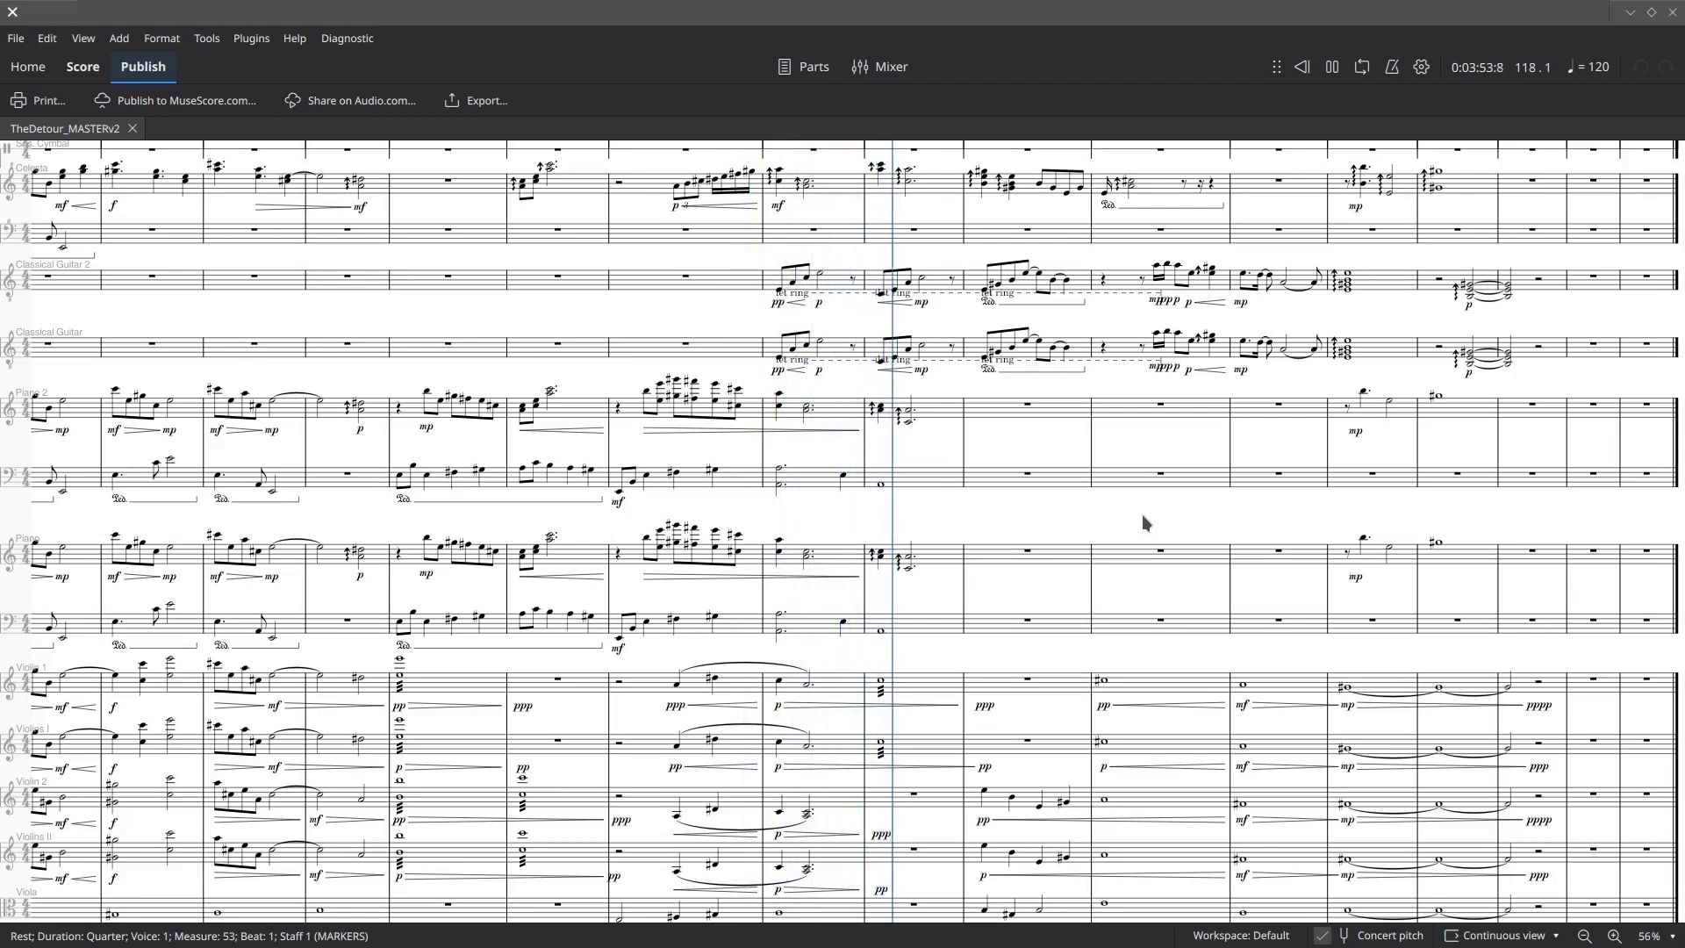
scroll(1142, 518, "up", 1)
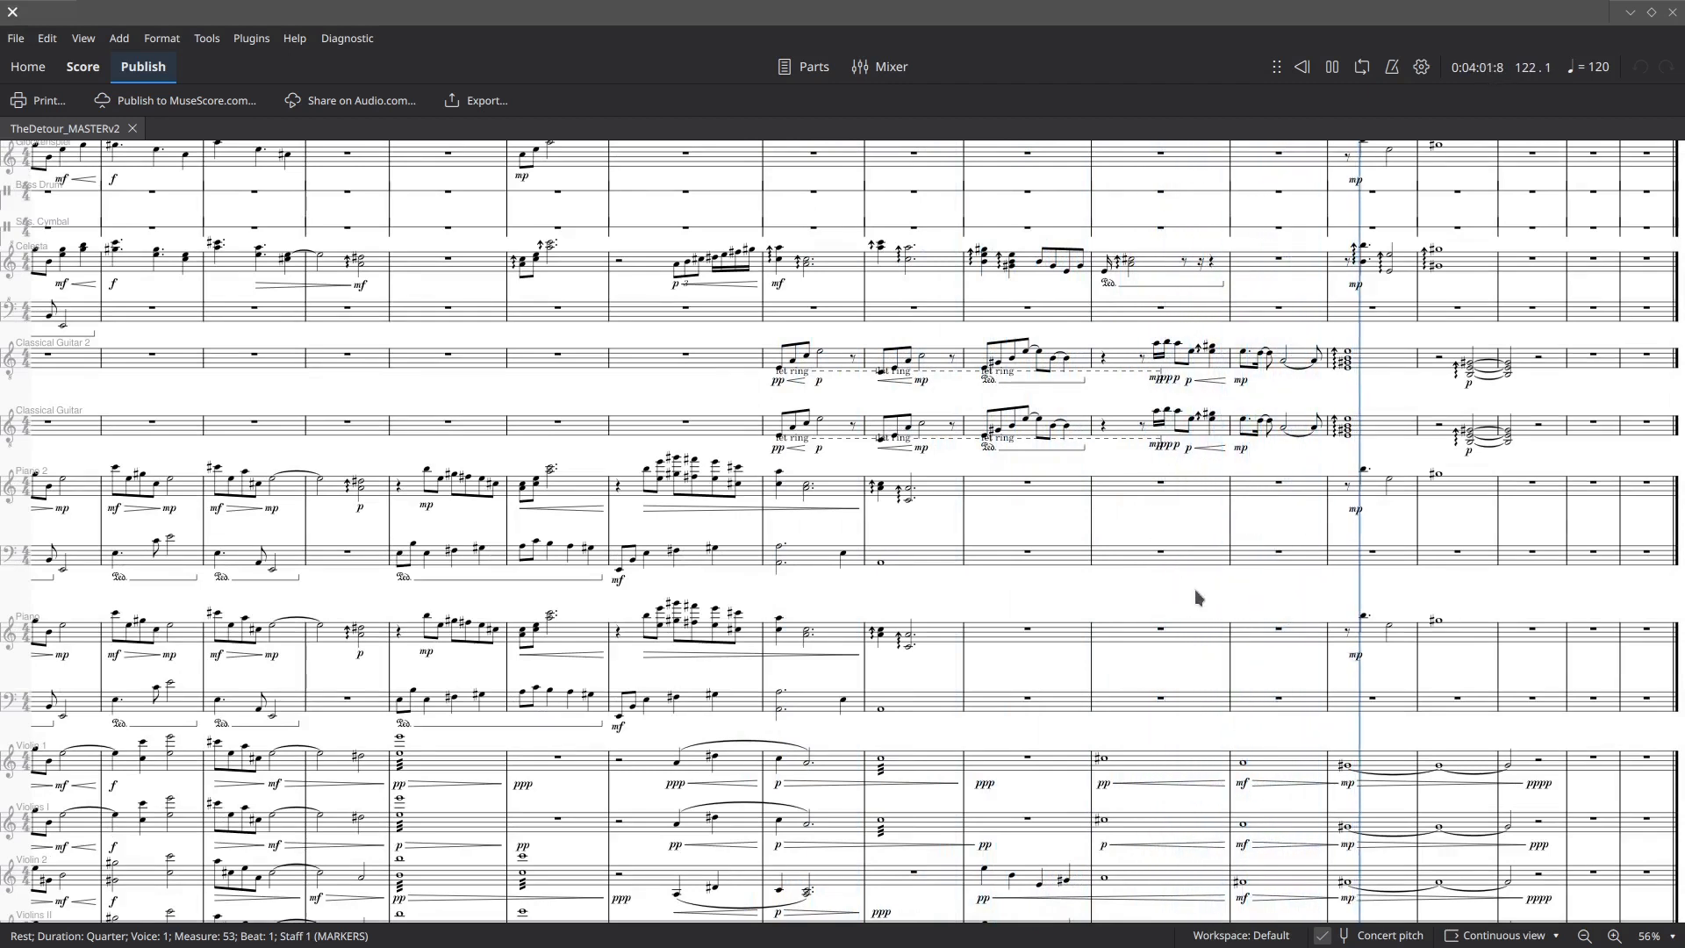
scroll(1198, 597, "down", 3)
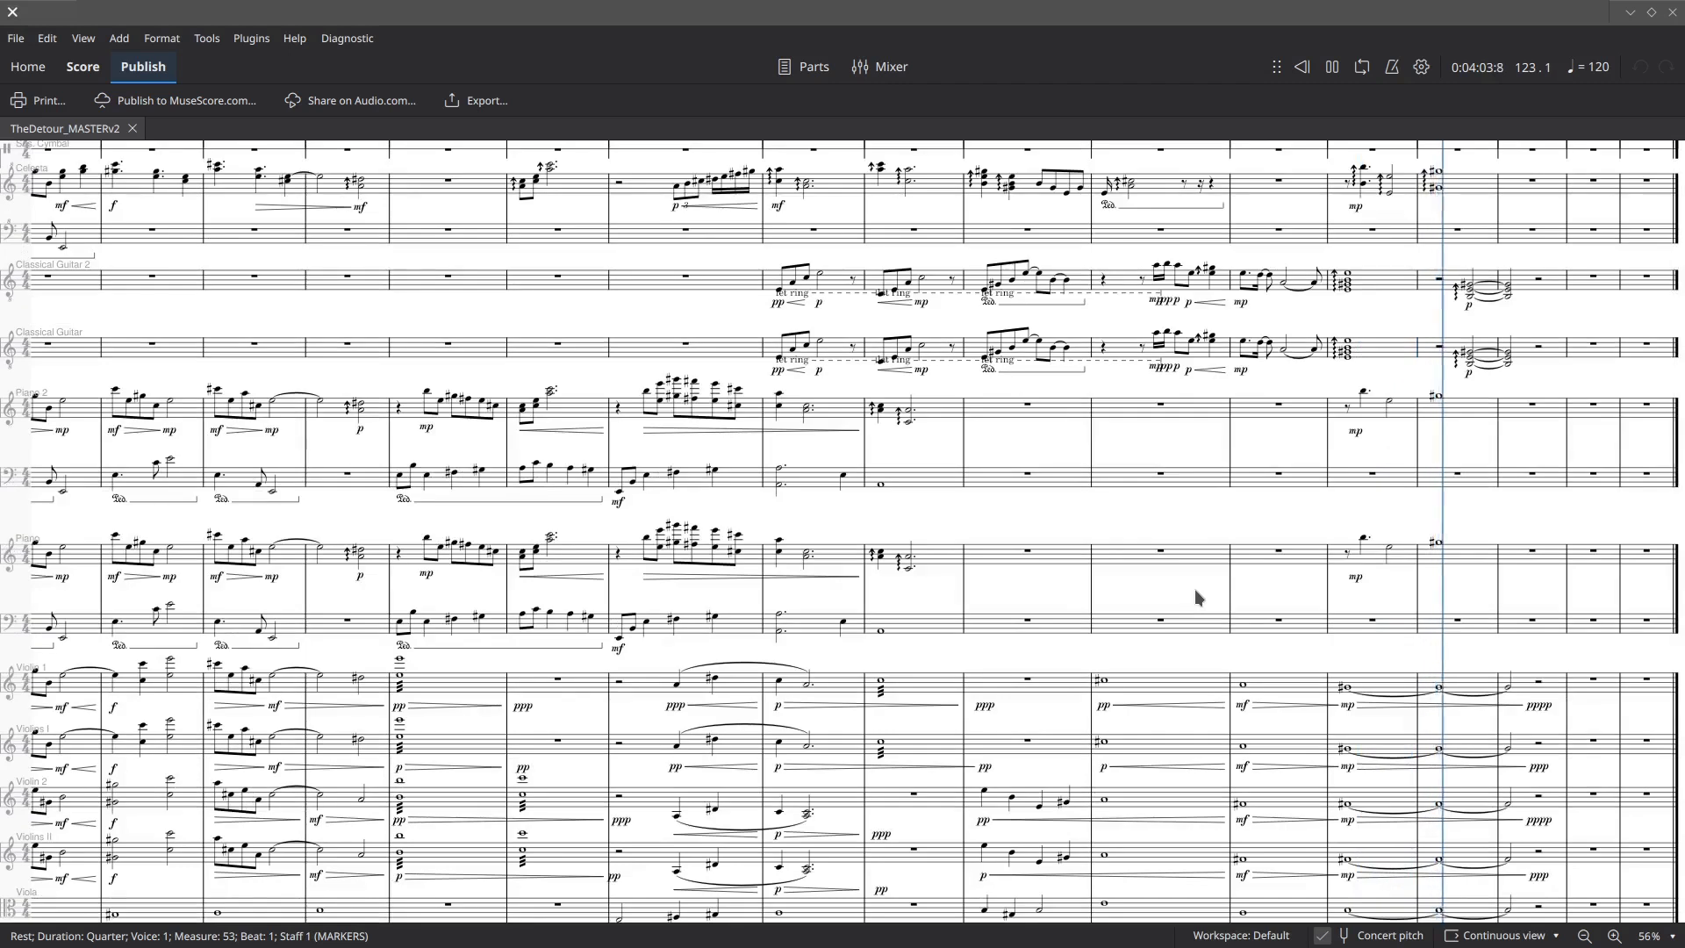
scroll(1198, 596, "down", 2)
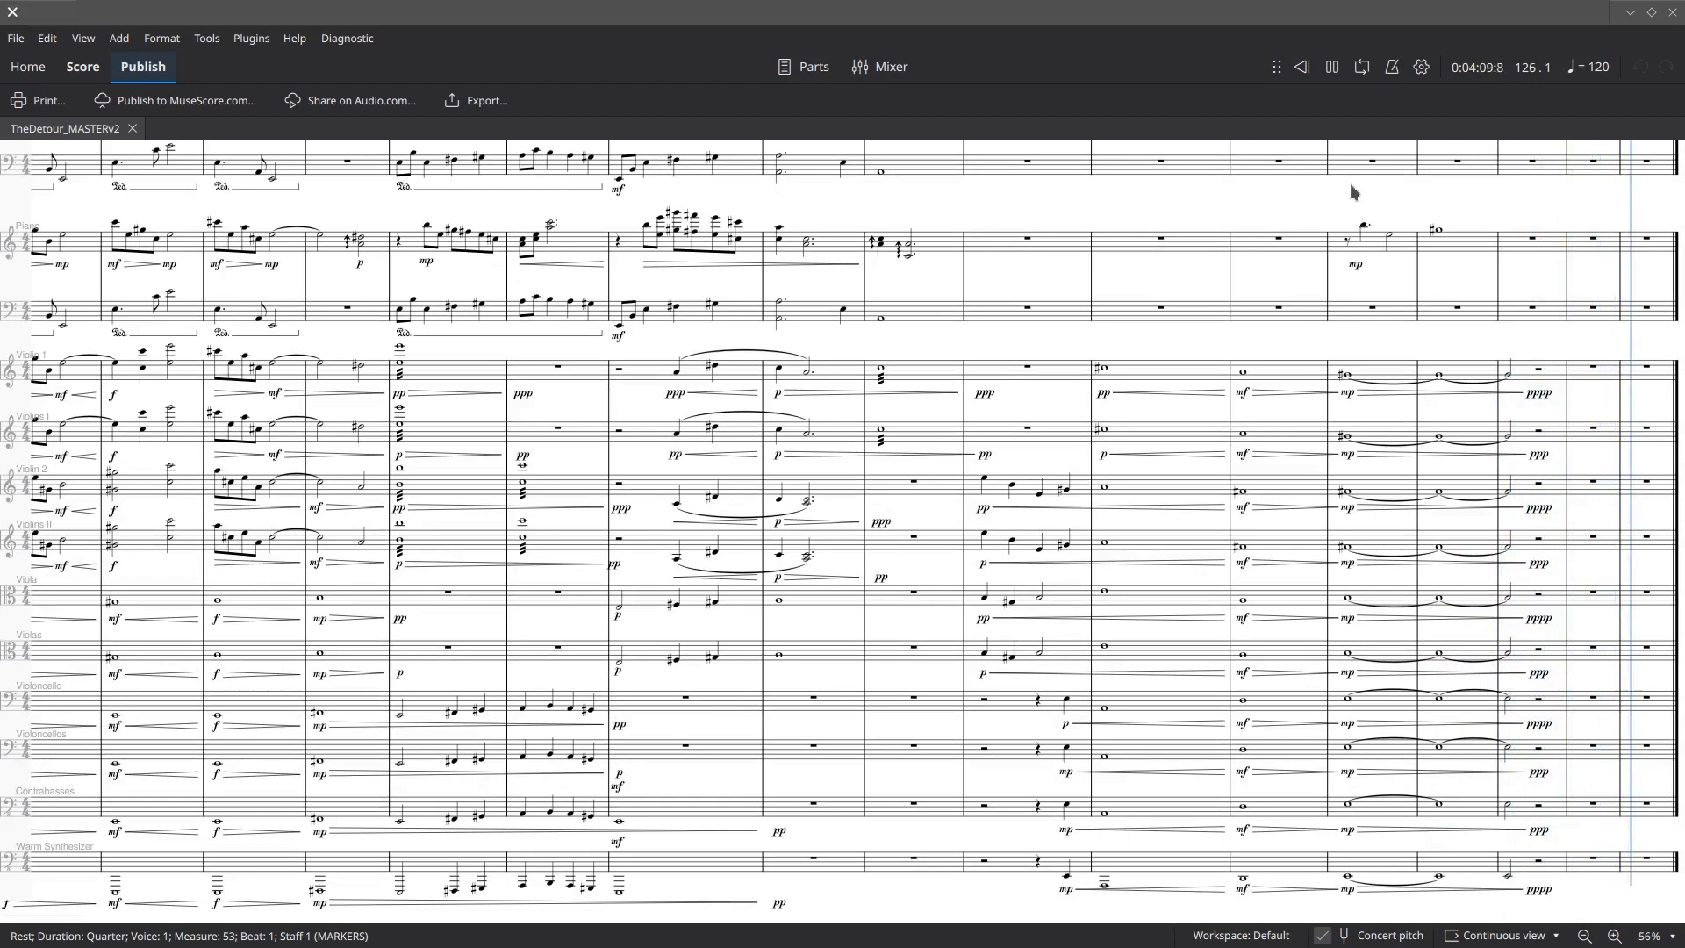
left_click(1333, 68)
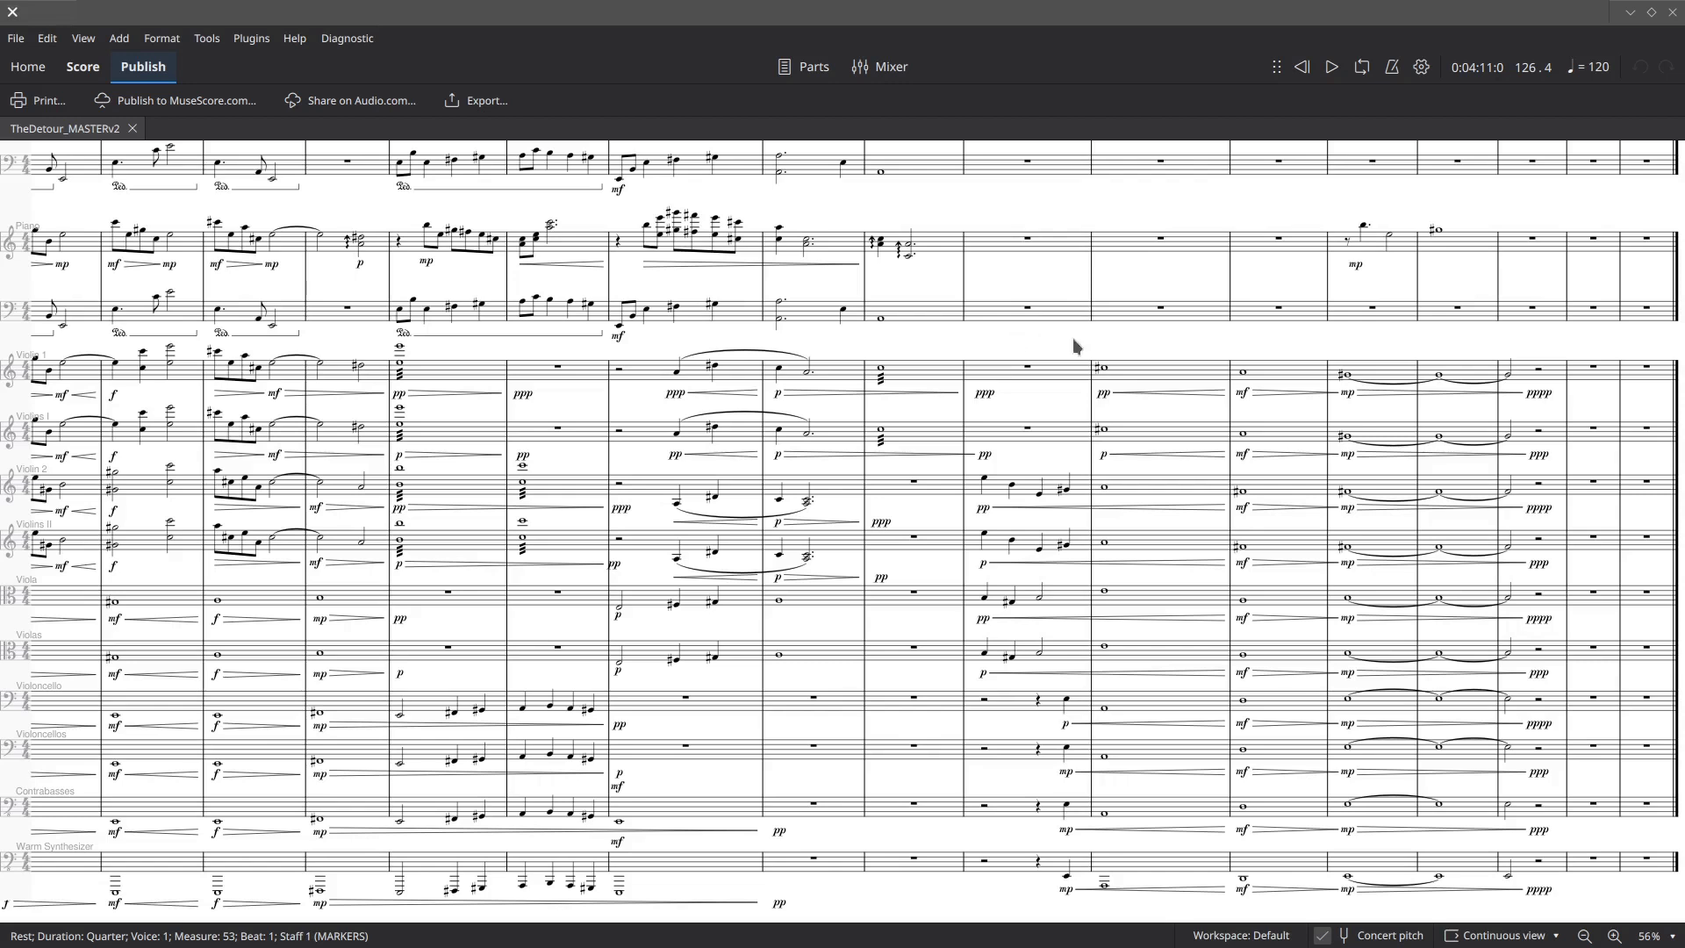
- Examine the piano and string staves backwards from the score's ending to its middle section
scroll(1014, 336, "left", 6)
scroll(840, 216, "left", 1)
scroll(855, 207, "down", 1)
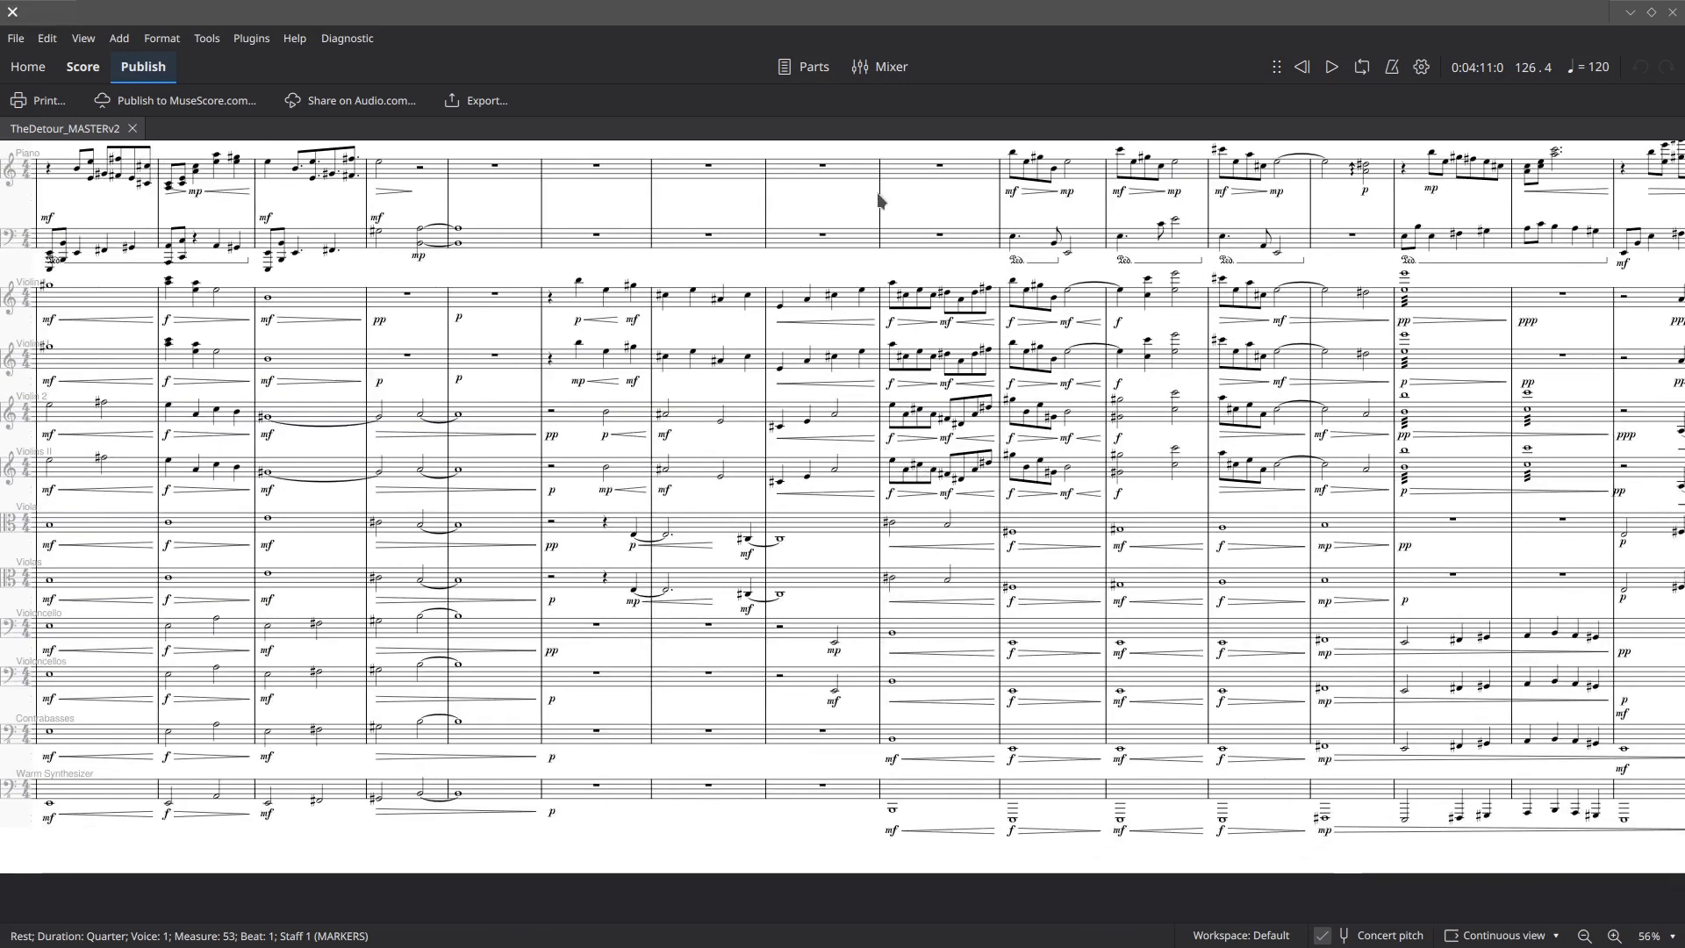
scroll(684, 226, "left", 2)
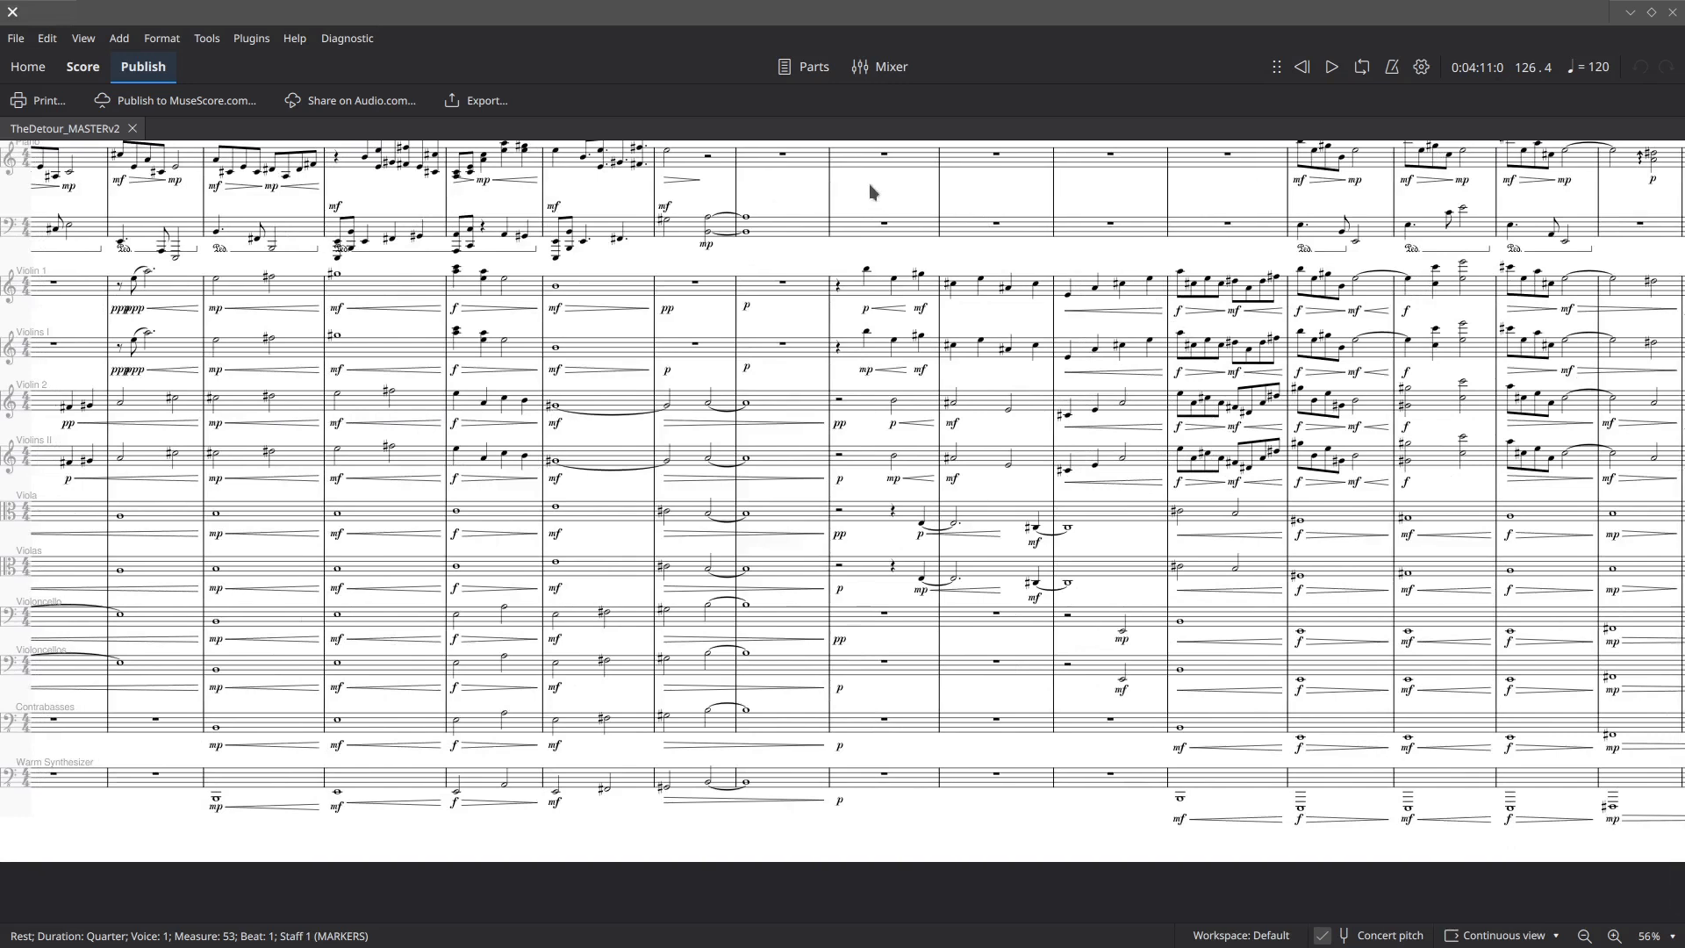
scroll(775, 190, "left", 2)
scroll(775, 190, "up", 2)
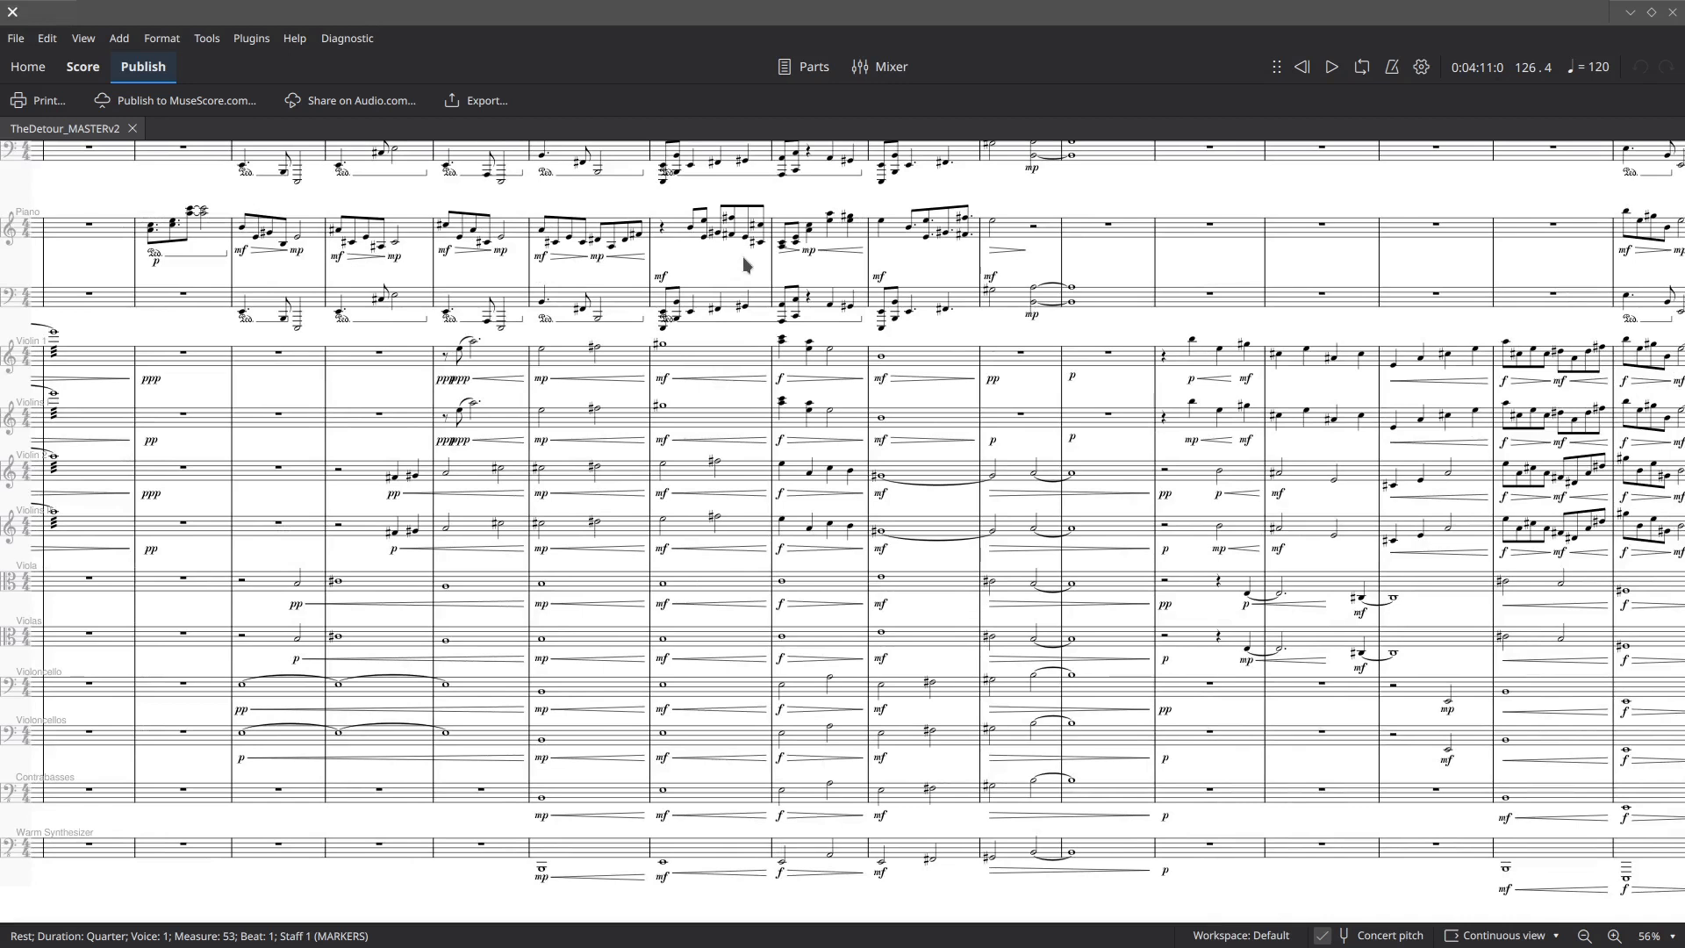
scroll(728, 281, "left", 3)
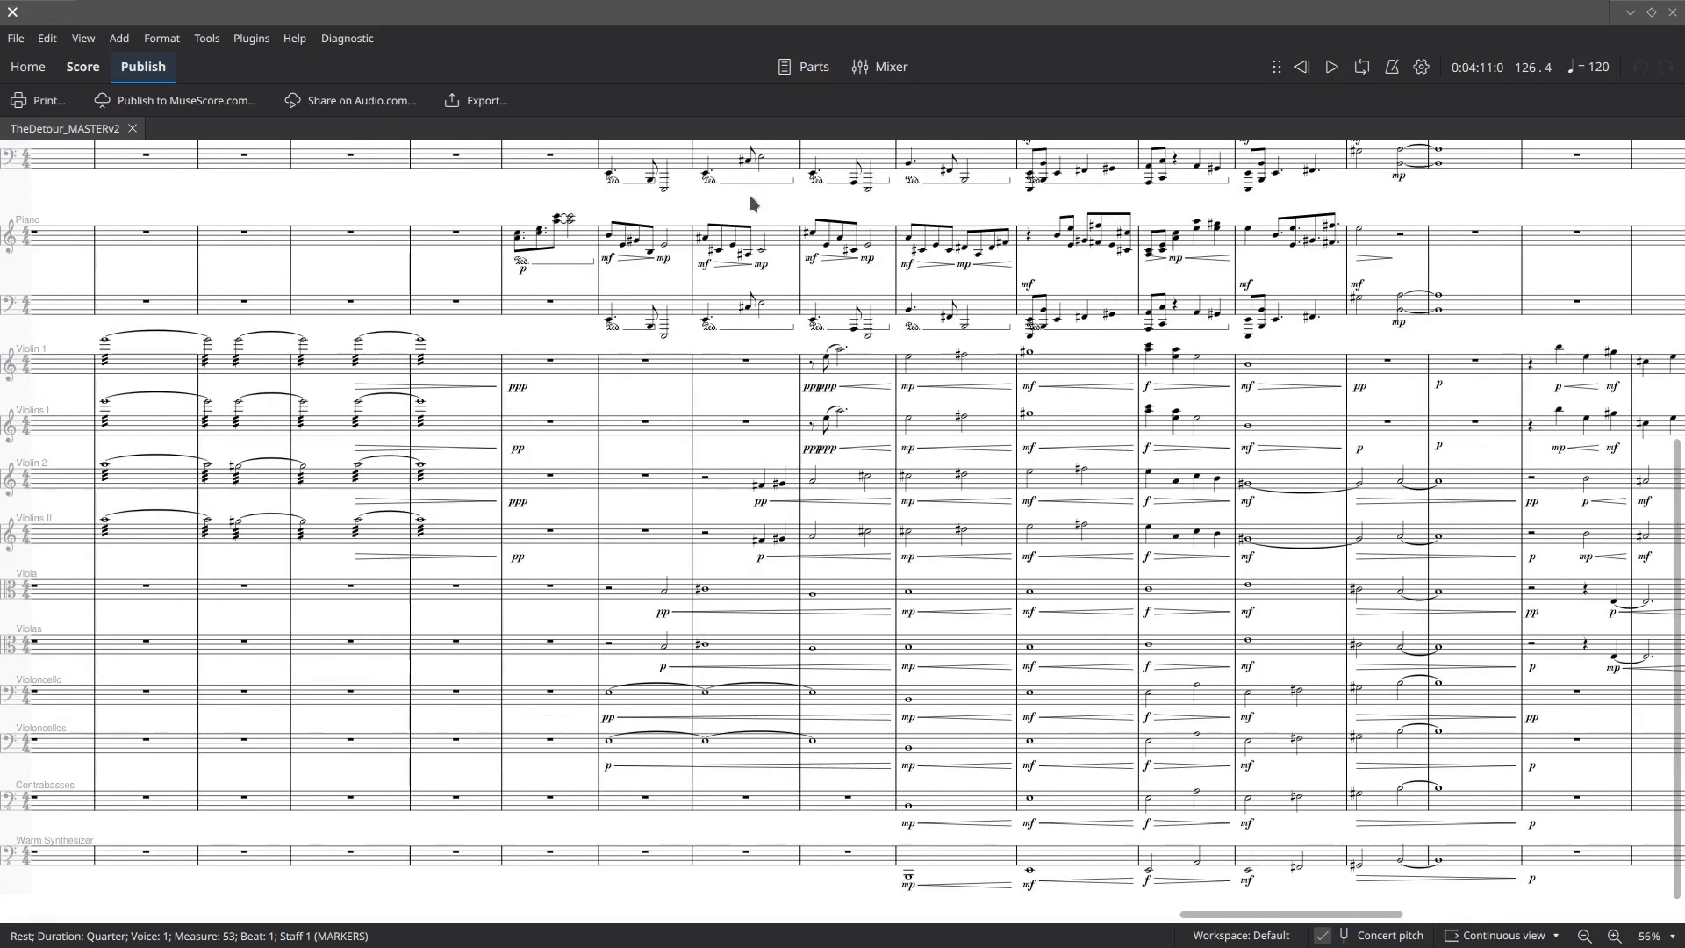
scroll(481, 257, "left", 3)
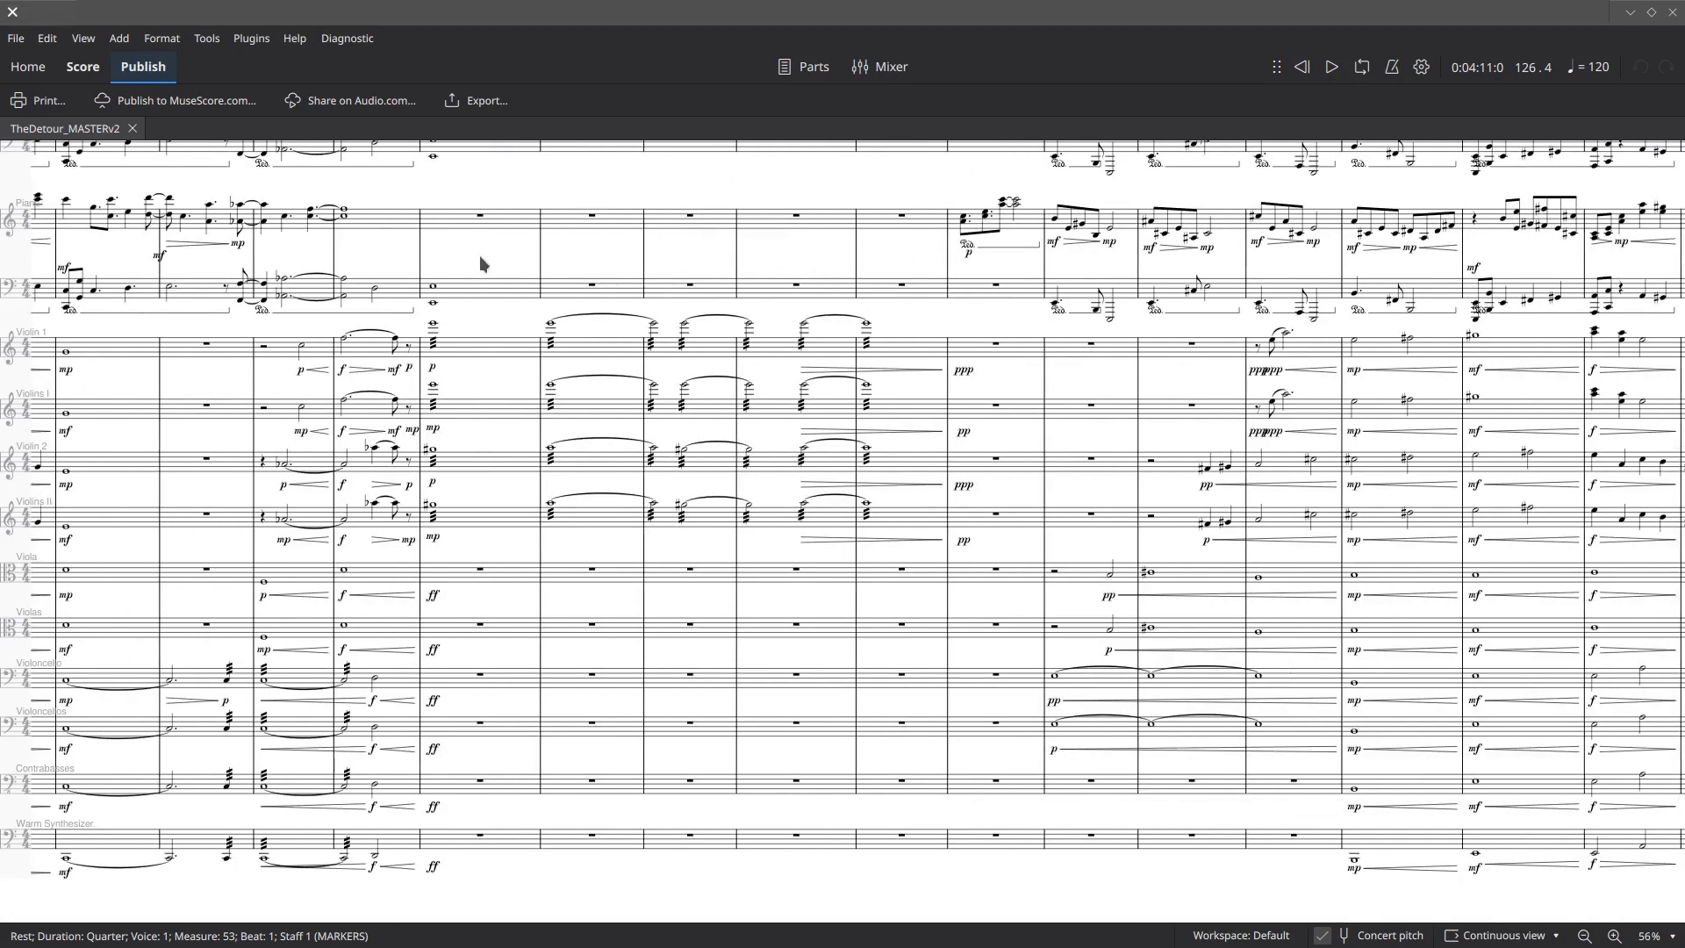
scroll(480, 255, "left", 4)
scroll(397, 302, "right", 4)
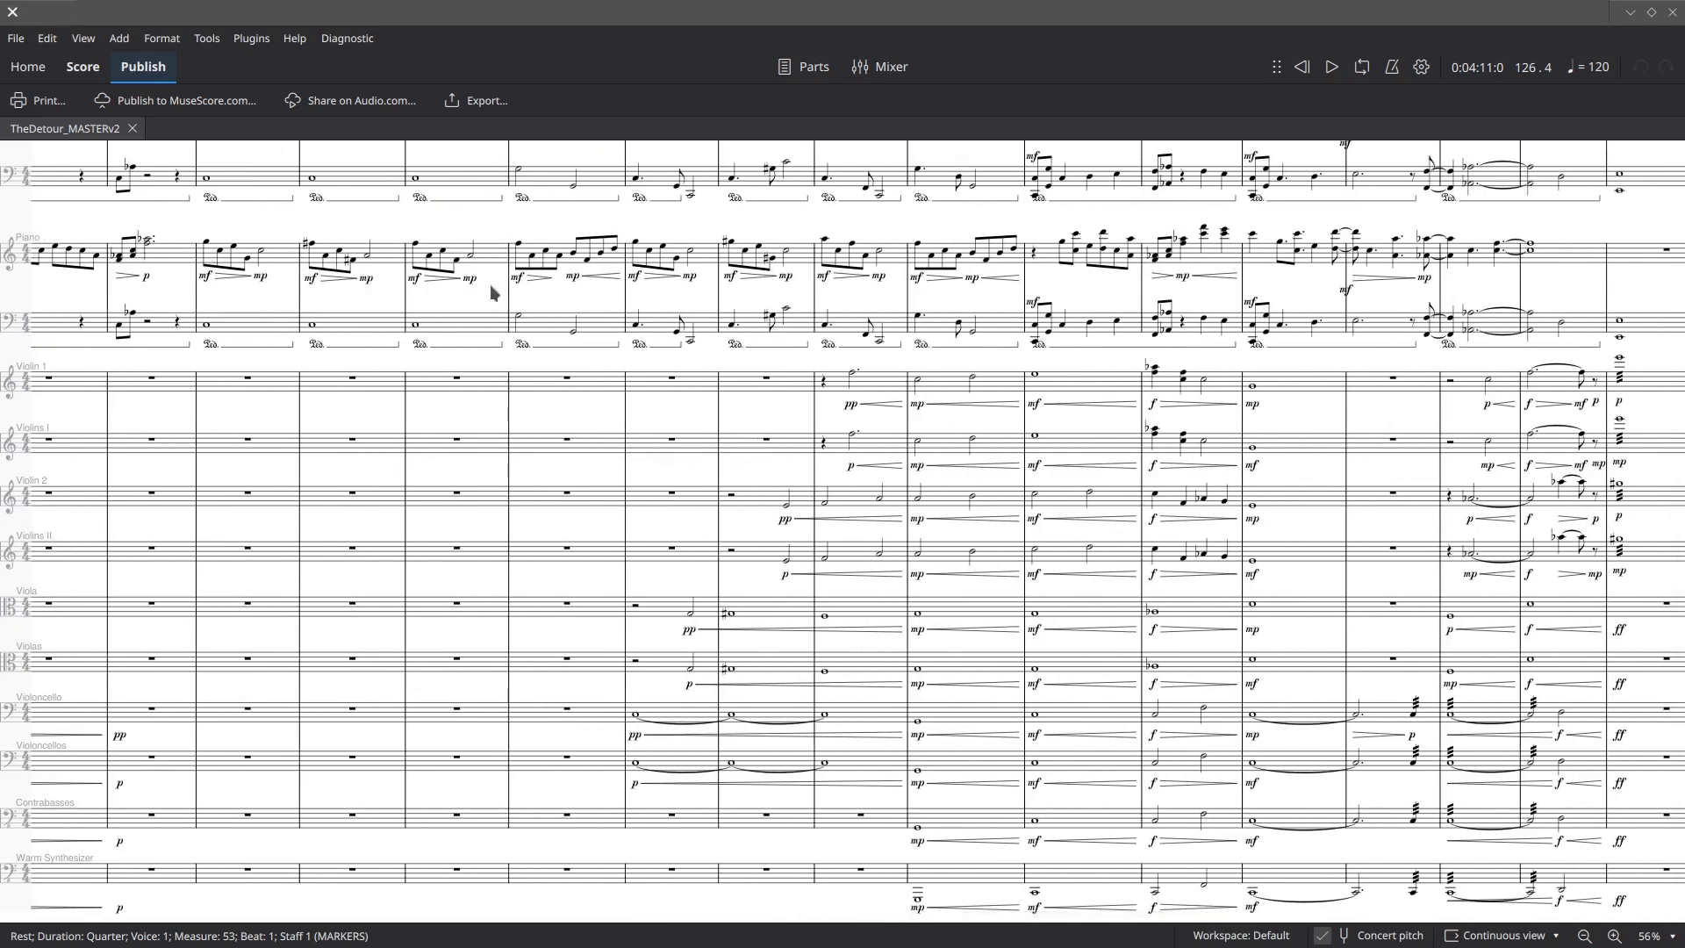
scroll(492, 298, "up", 1)
scroll(614, 333, "right", 4)
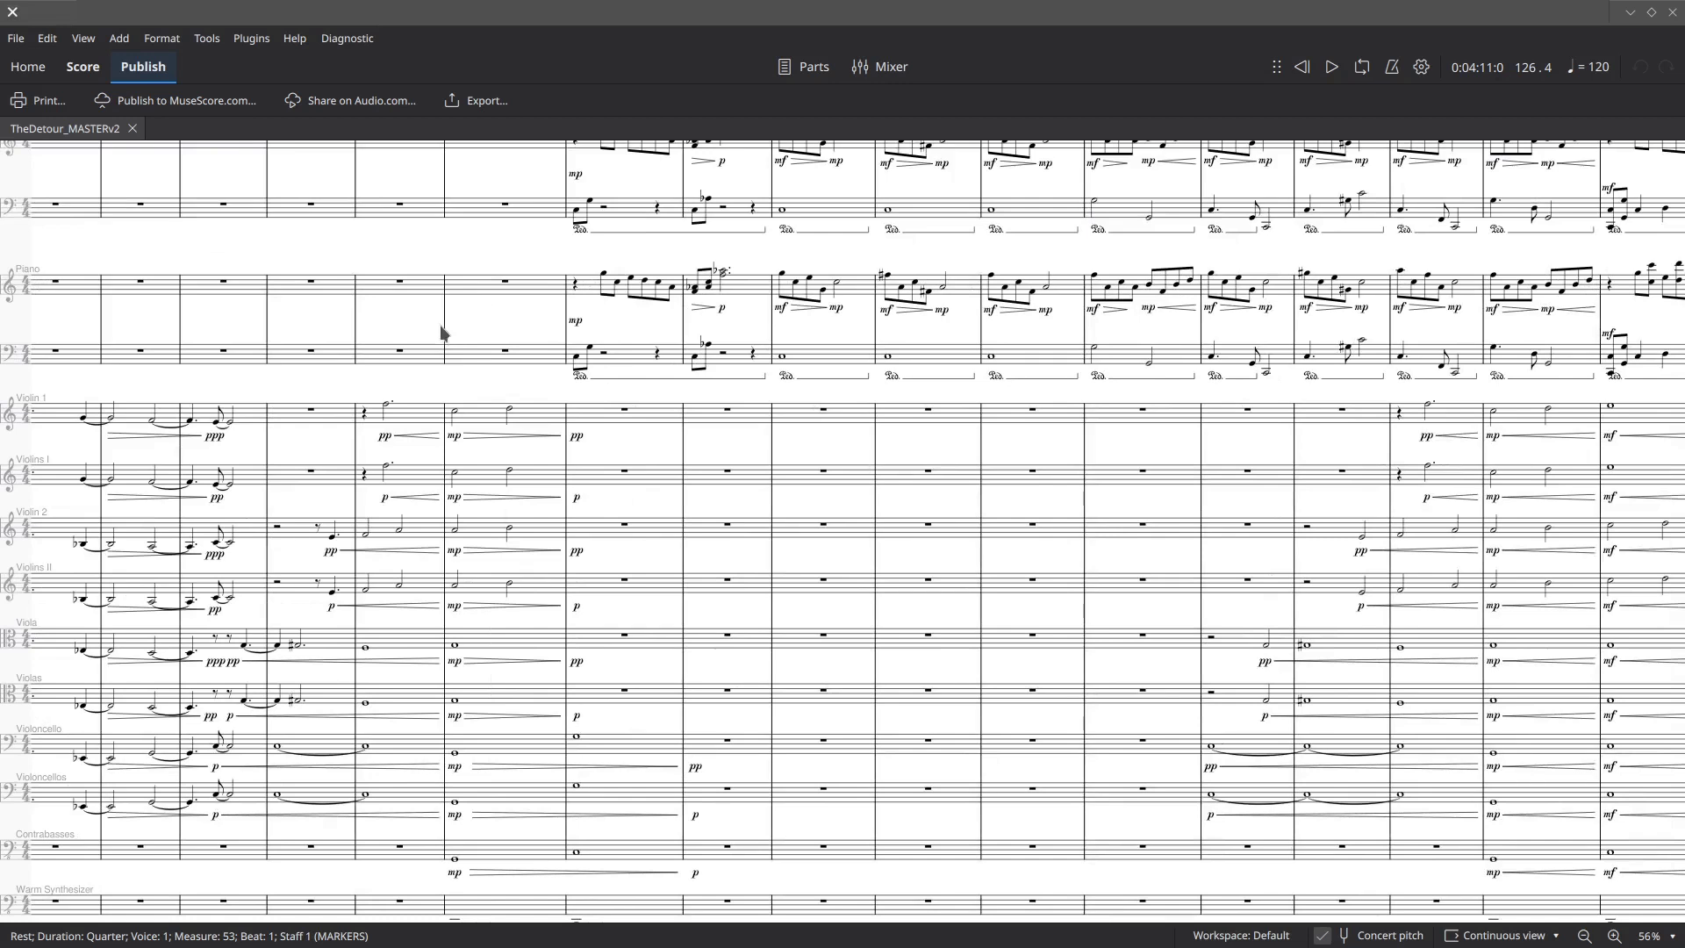
- Examine the earlier passage where the paired piano and classical guitar staves play before the strings enter
scroll(576, 325, "left", 5)
scroll(1130, 319, "left", 3)
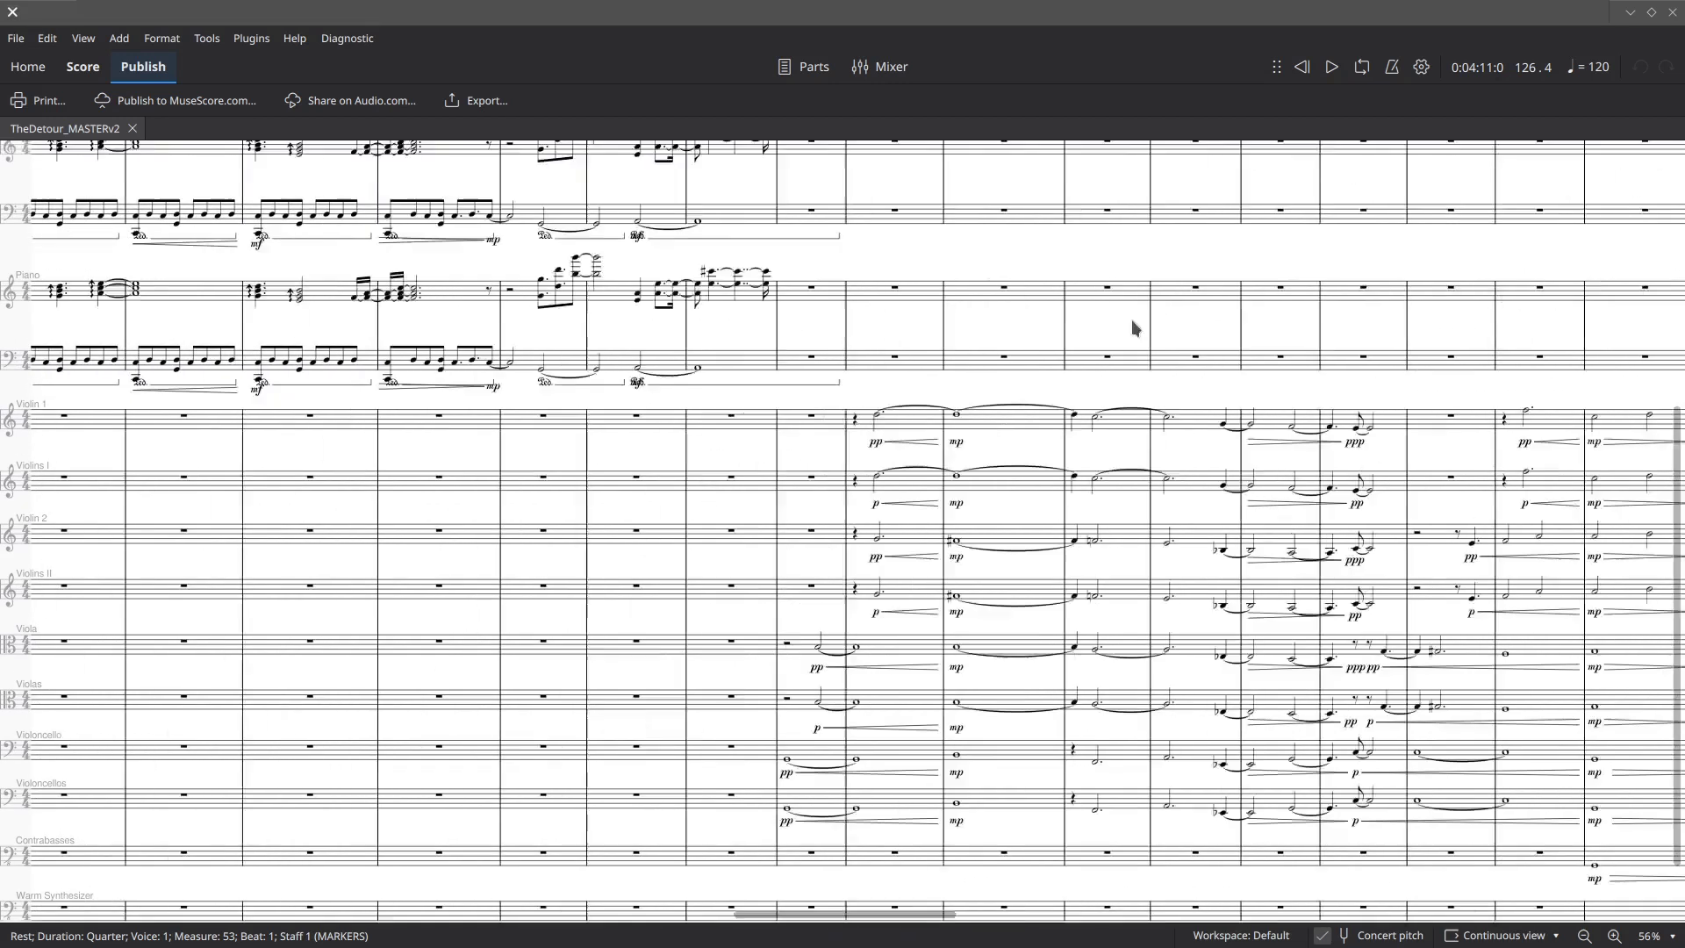
scroll(1133, 326, "left", 2)
scroll(1029, 365, "left", 5)
scroll(998, 372, "up", 3)
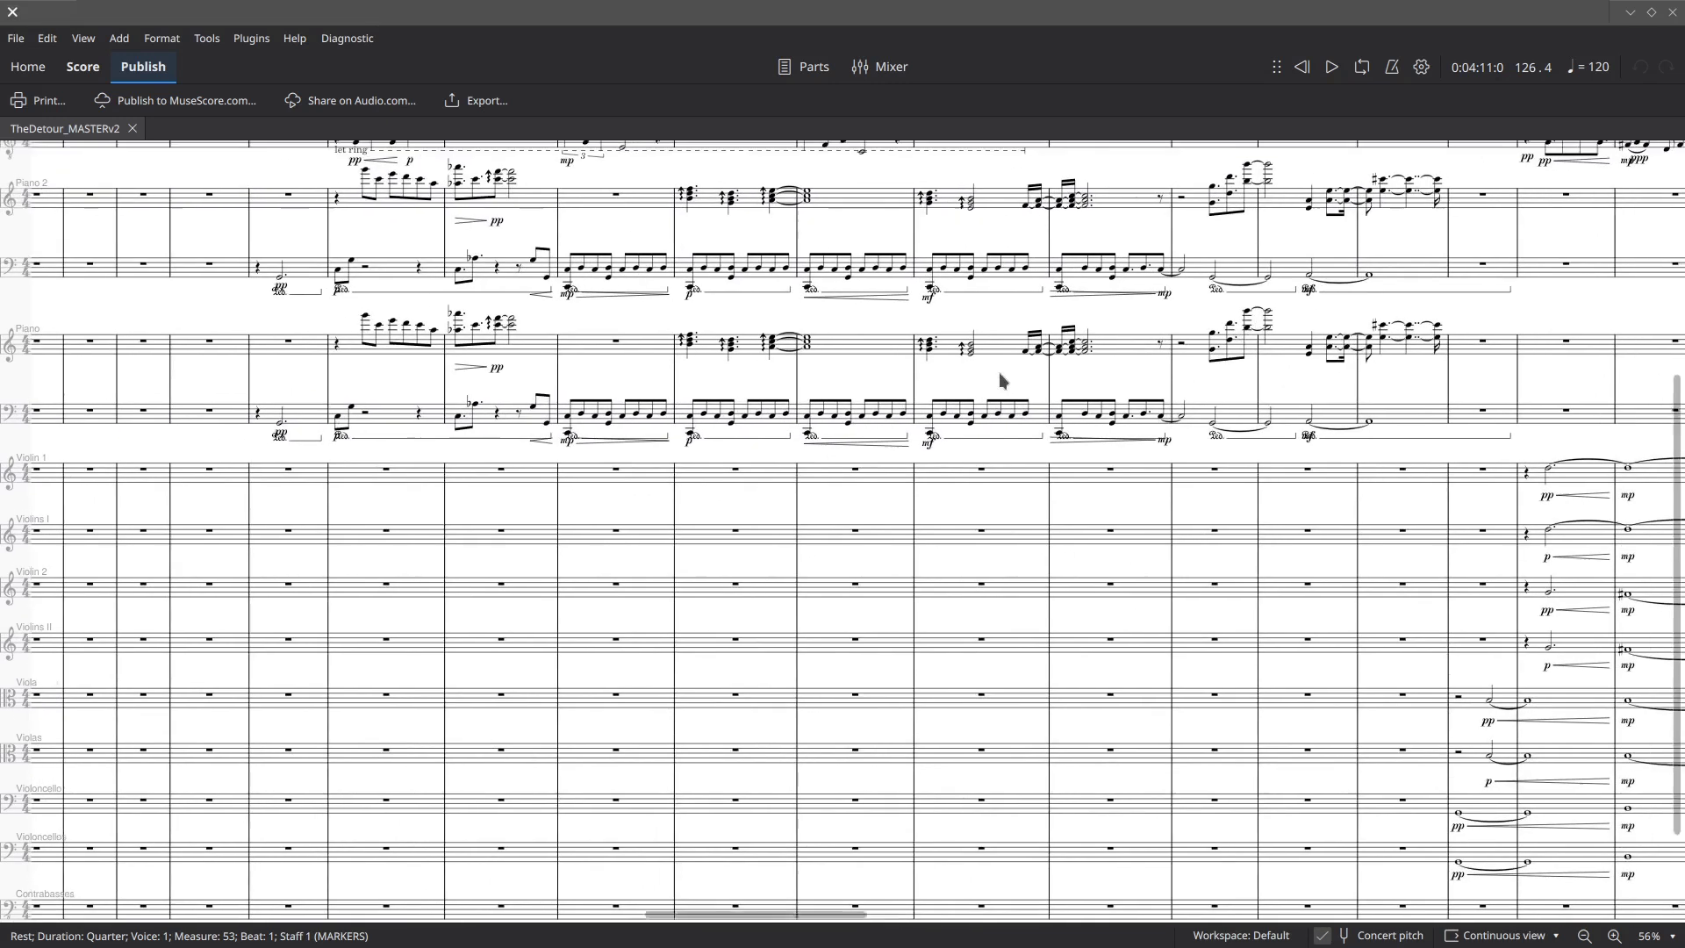
scroll(887, 443, "up", 4)
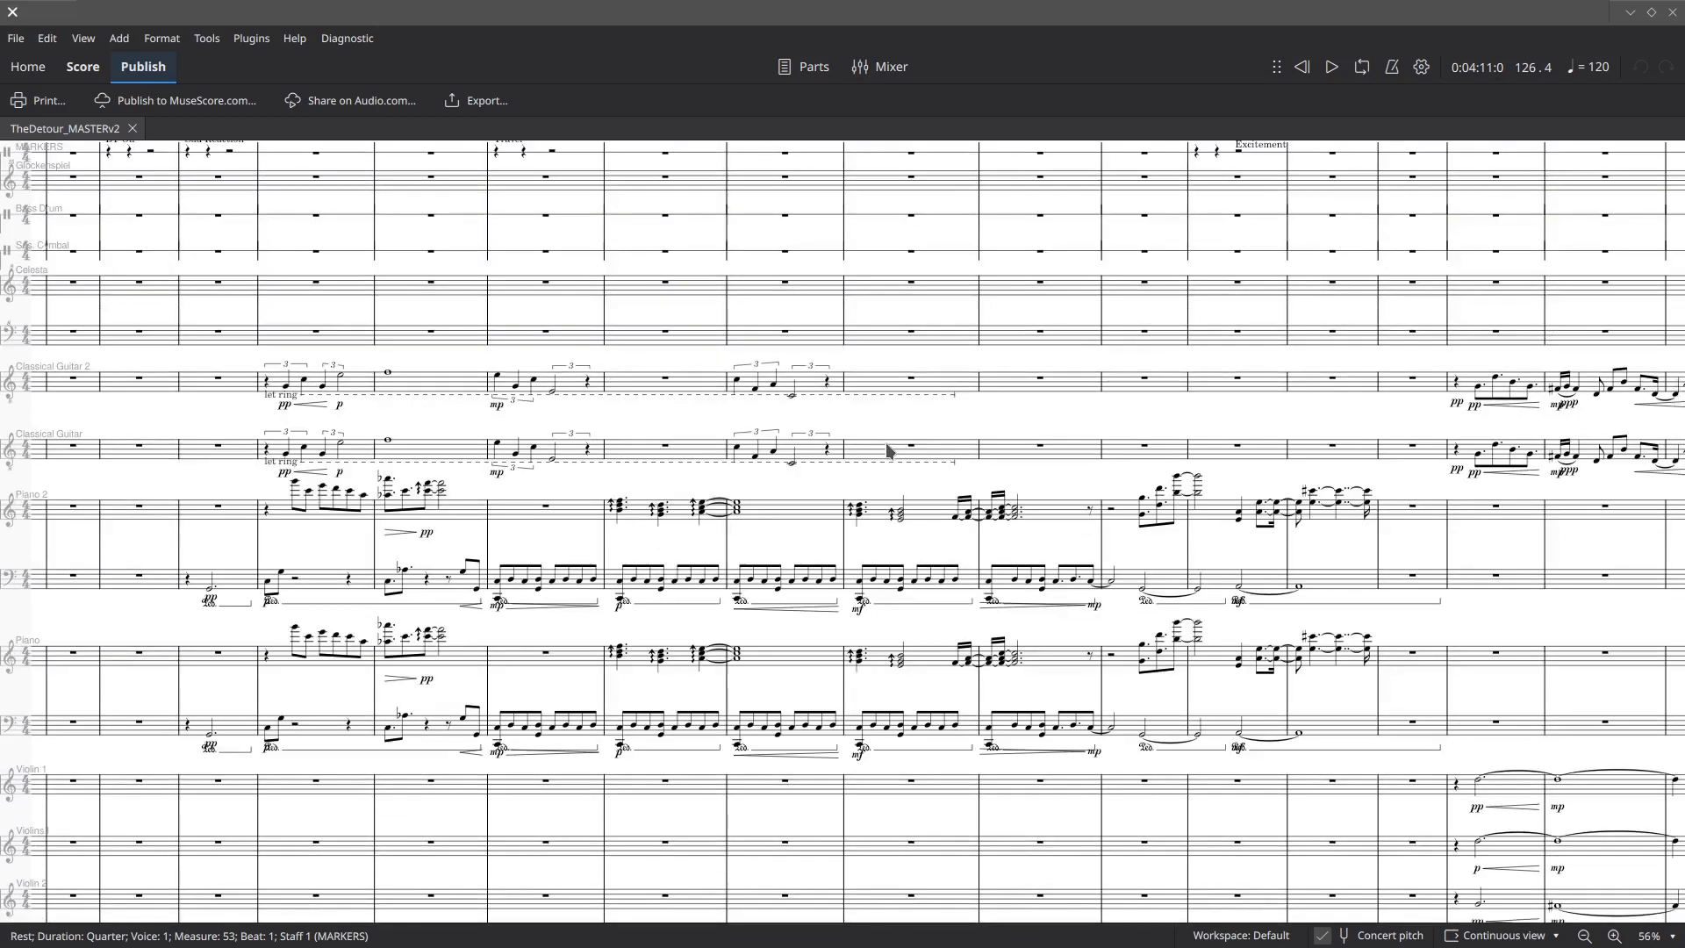
scroll(887, 451, "down", 2)
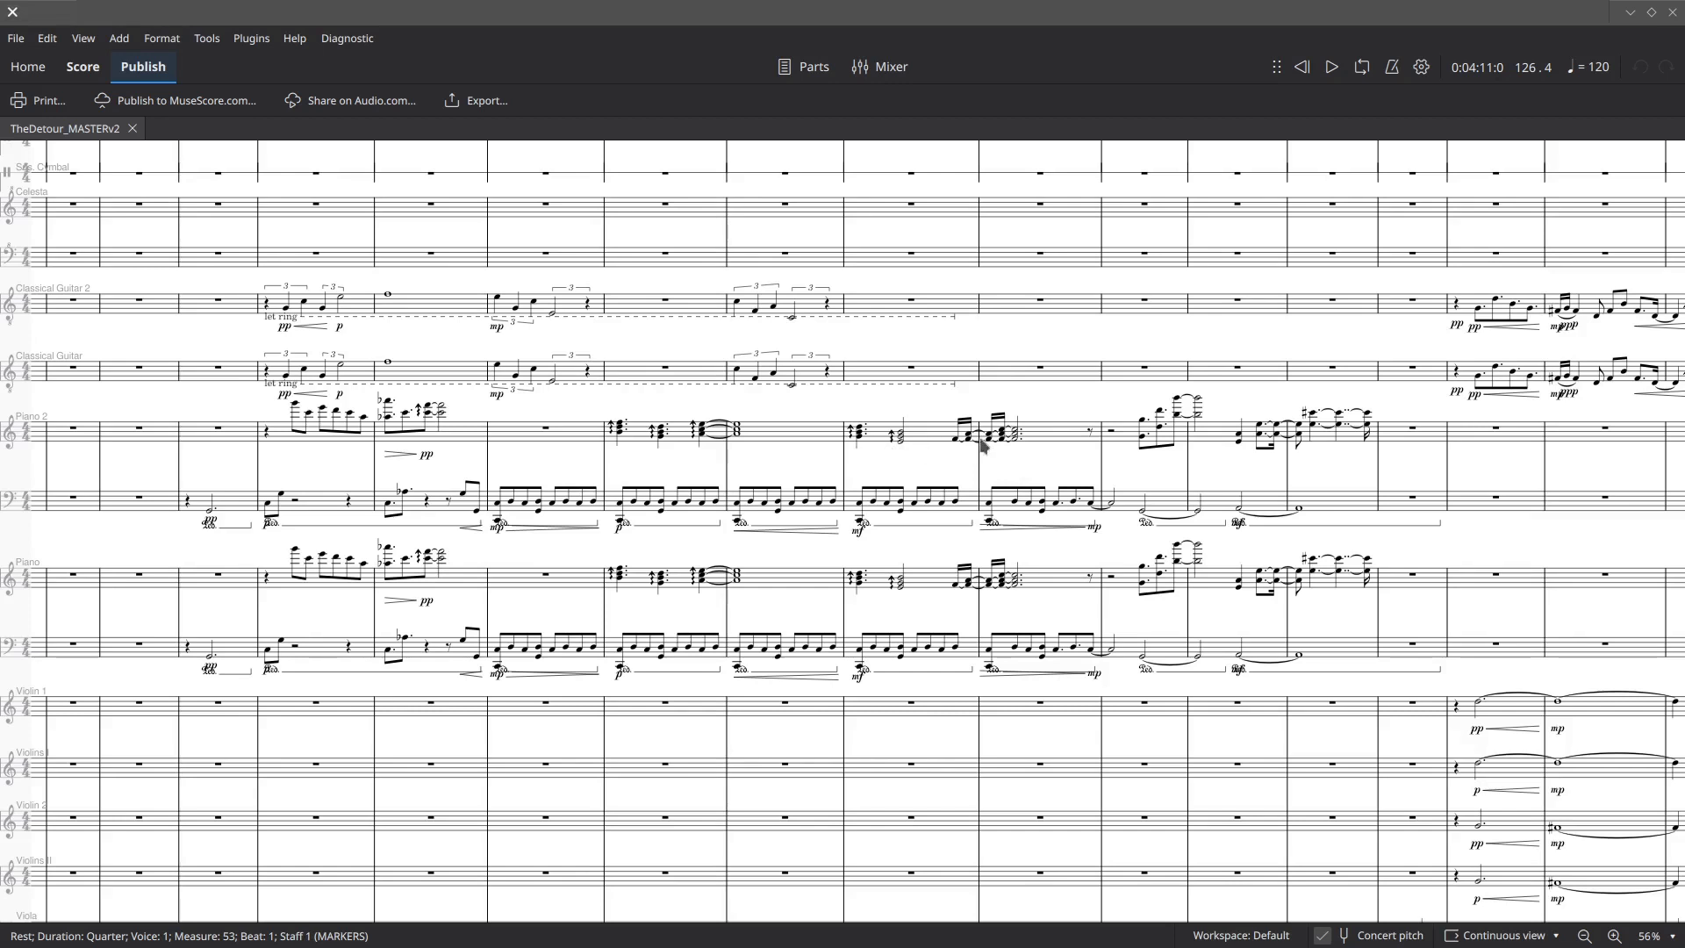
left_click_drag(1042, 458, 945, 493)
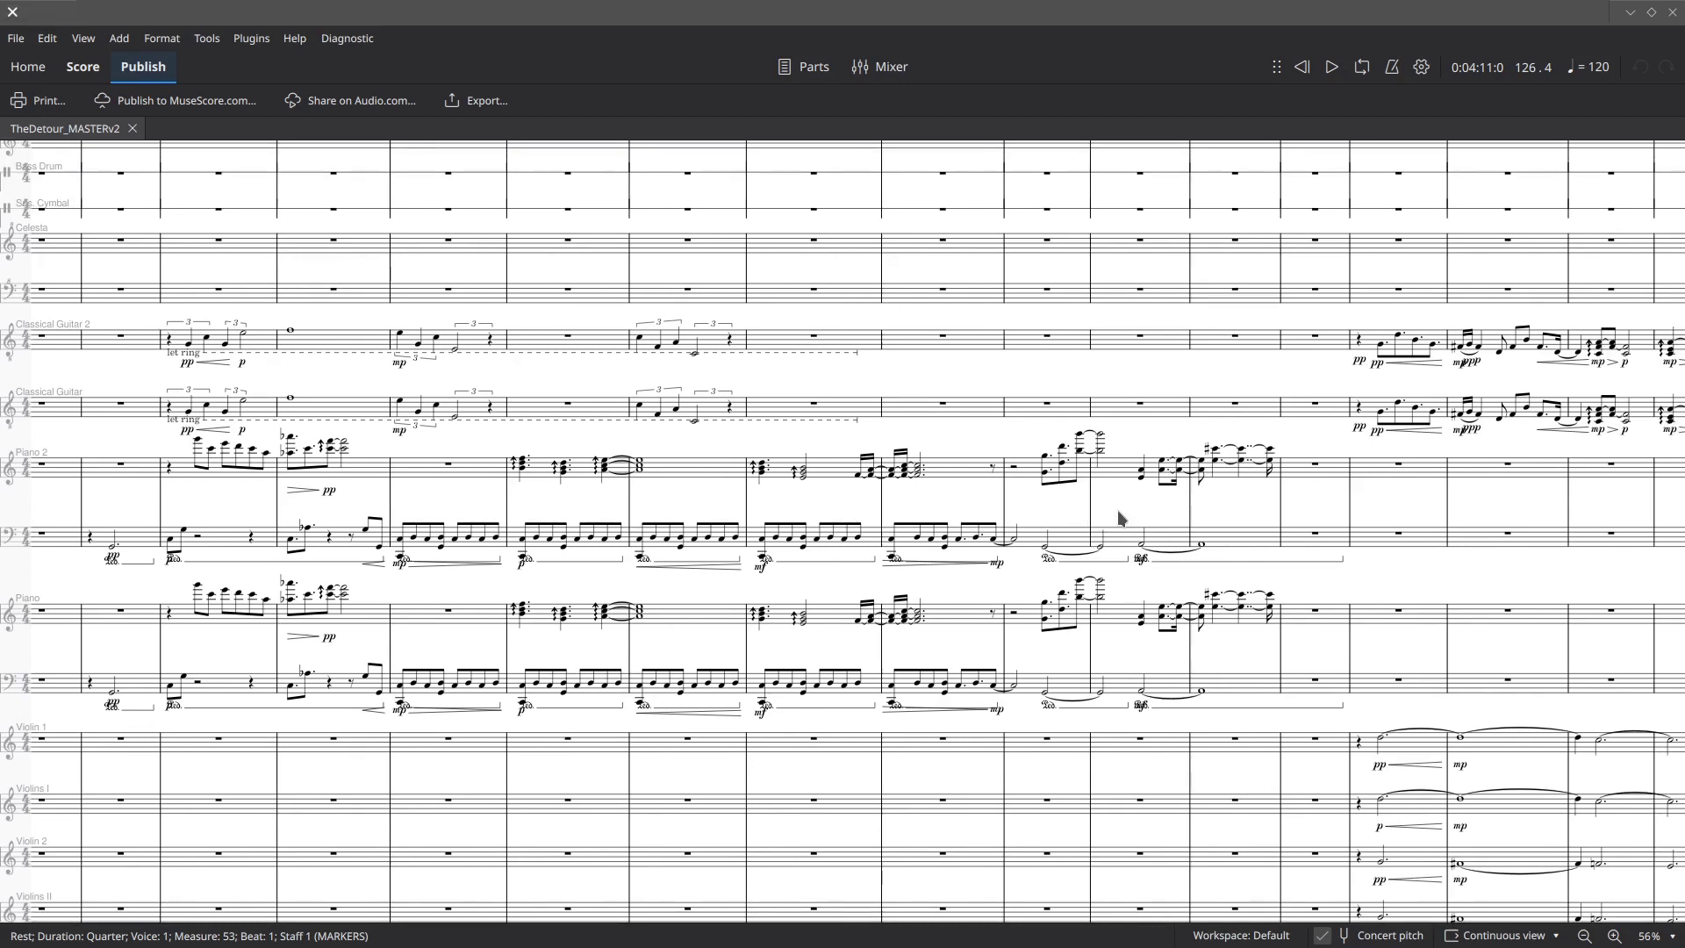
- Switch from publishing to score editing mode and bring up the paired piano and classical guitar passage
left_click(82, 67)
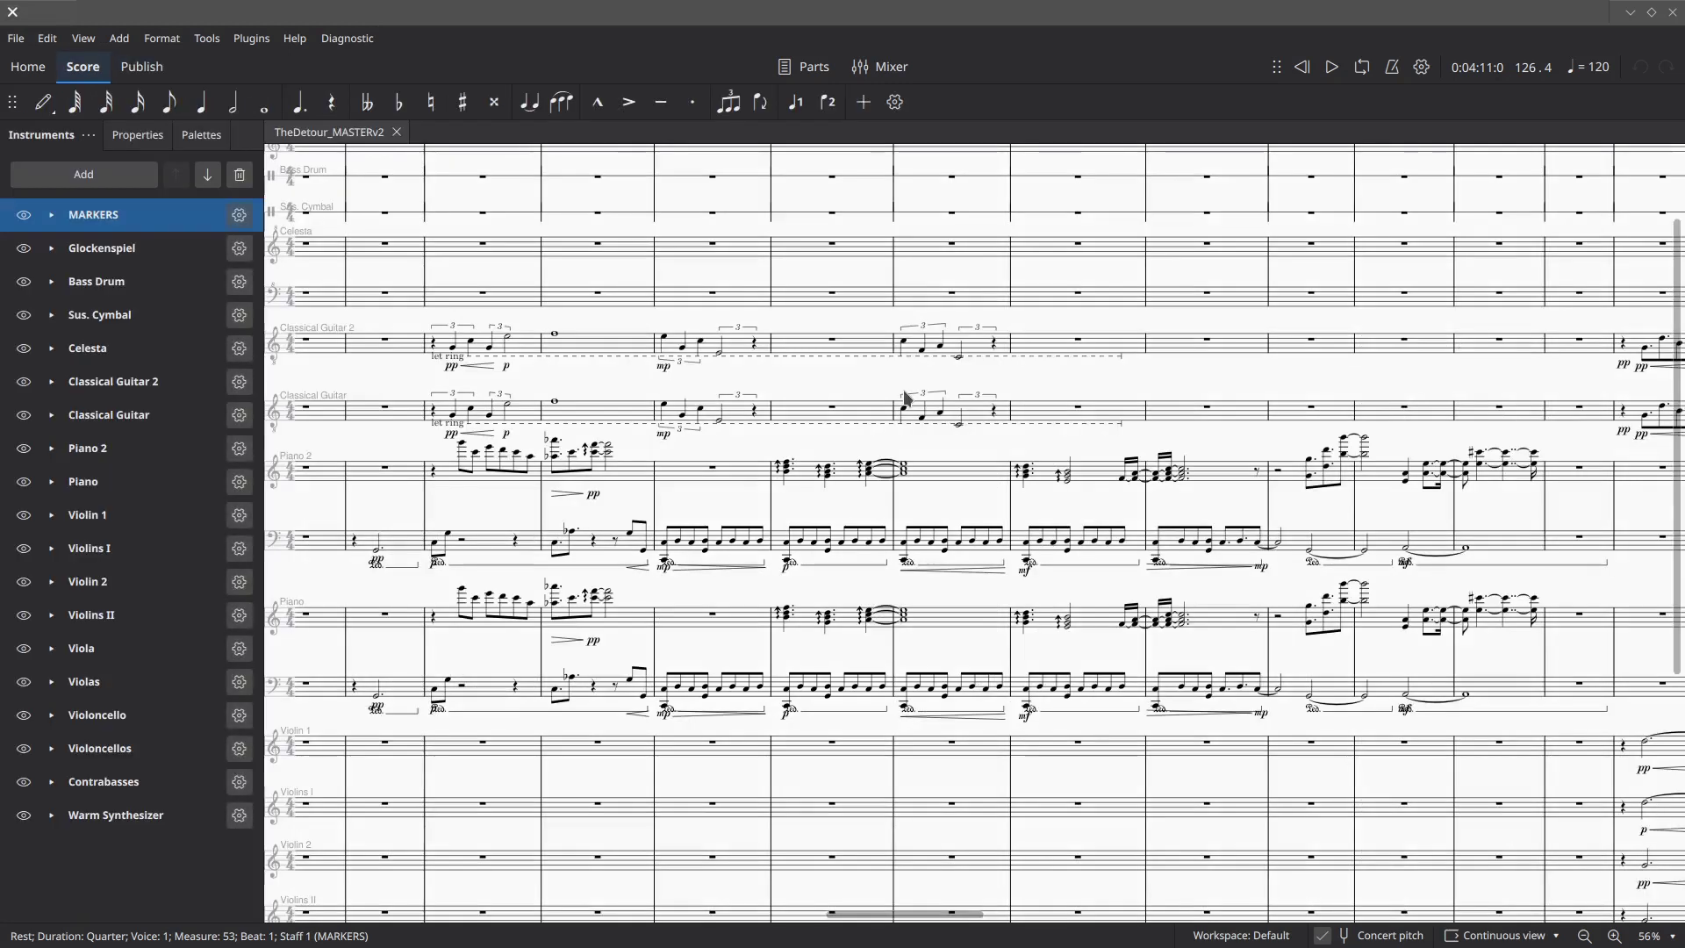
scroll(1066, 422, "left", 3)
scroll(1065, 421, "down", 1)
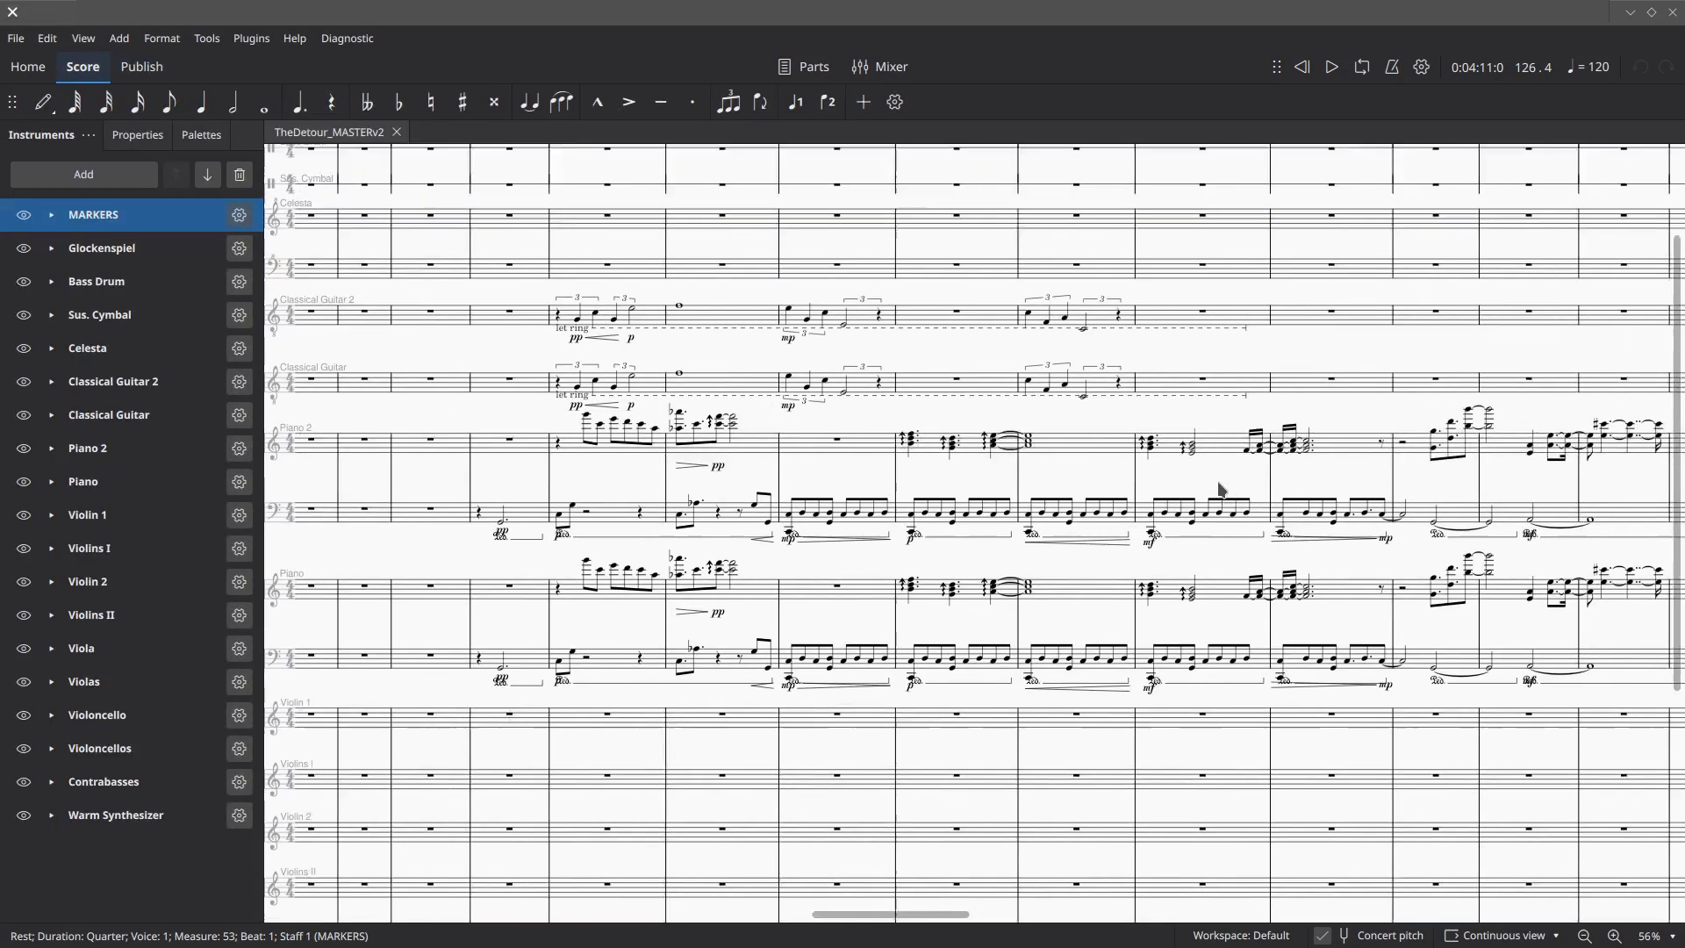
scroll(1220, 489, "left", 1)
left_click_drag(1220, 489, 1119, 518)
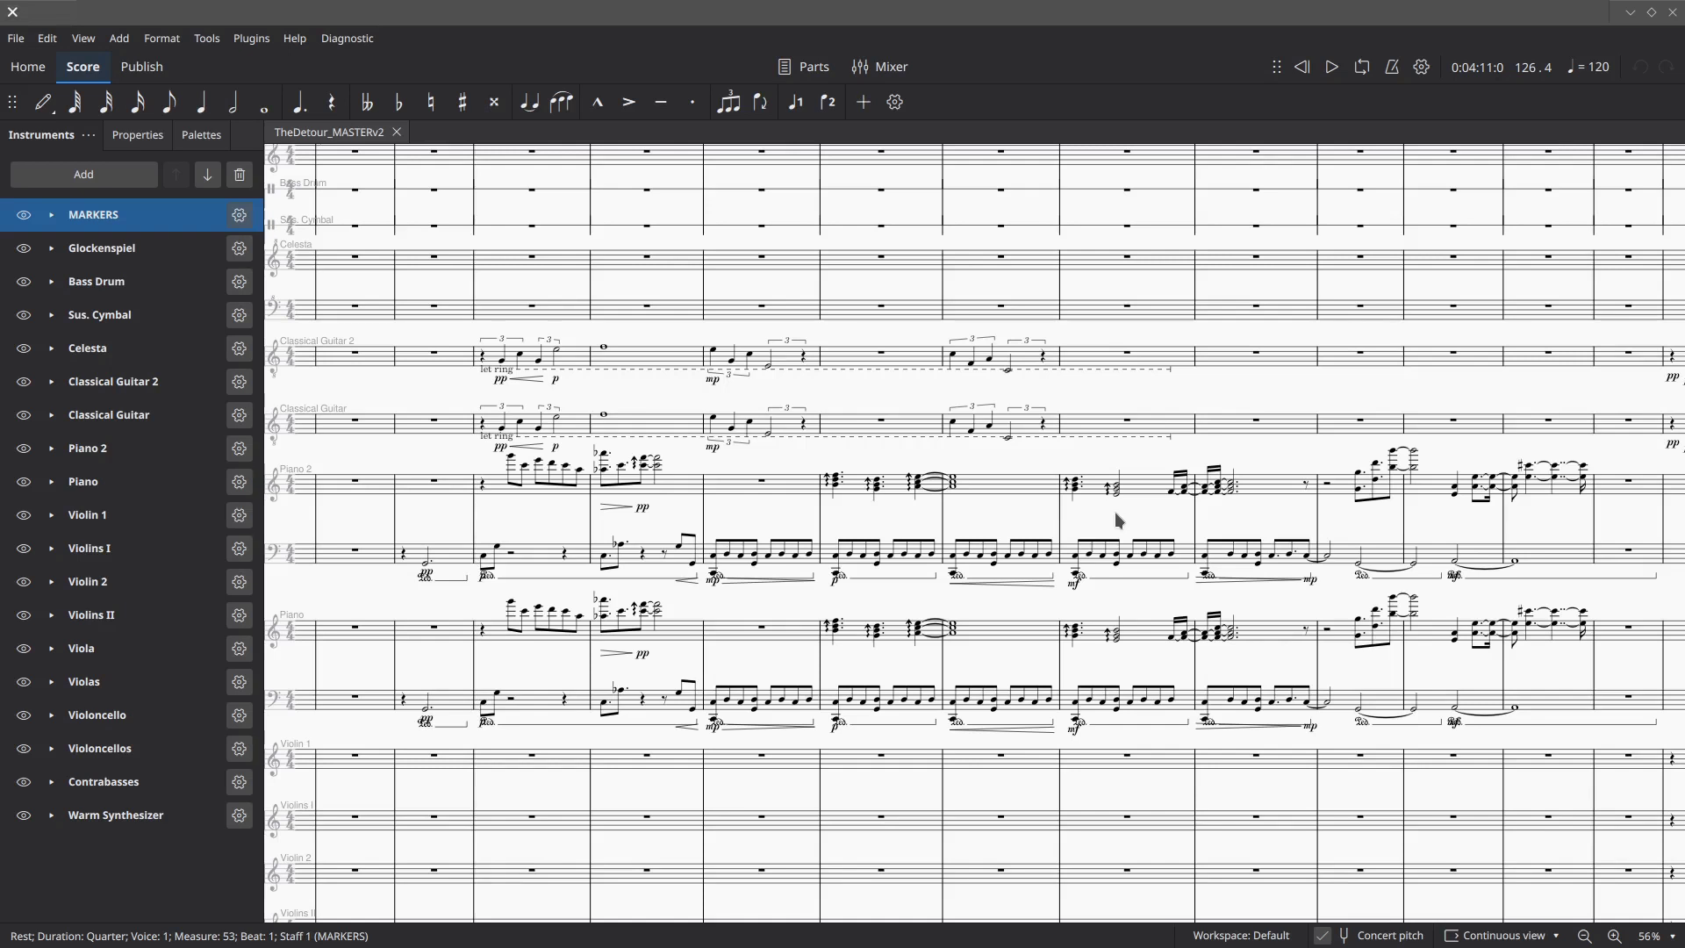
- Examine the string entries after the piano passage, comparing the doubled string staves with the classical guitar staves above
scroll(1125, 516, "down", 5)
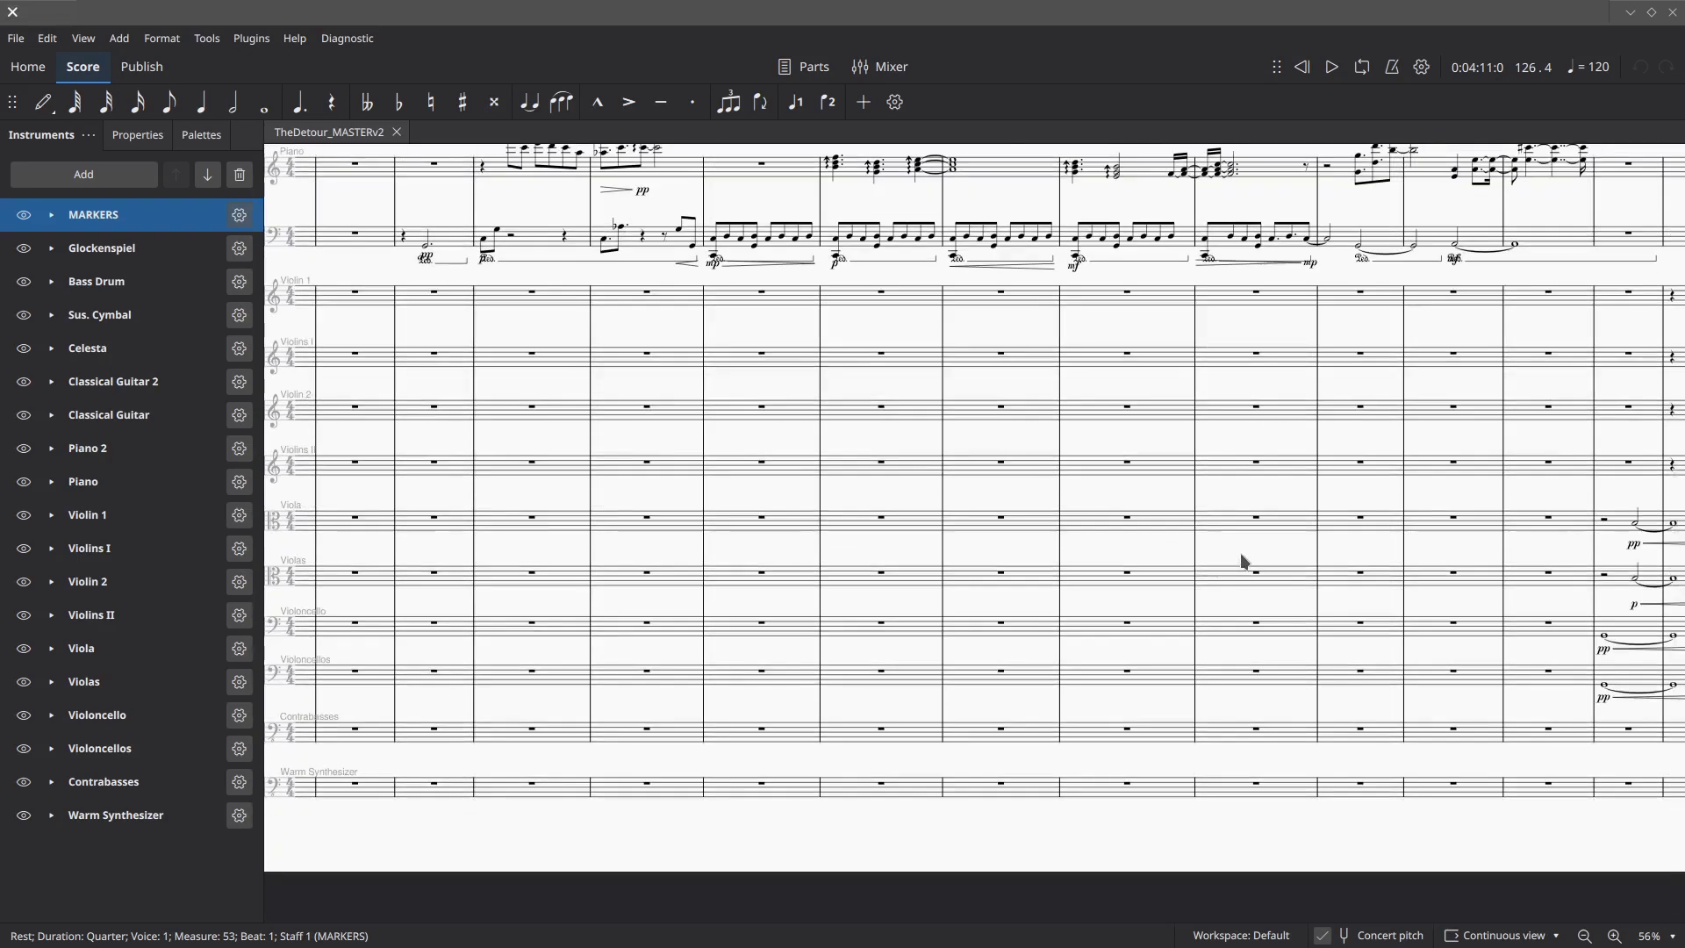
scroll(1245, 561, "right", 6)
scroll(1244, 562, "up", 1)
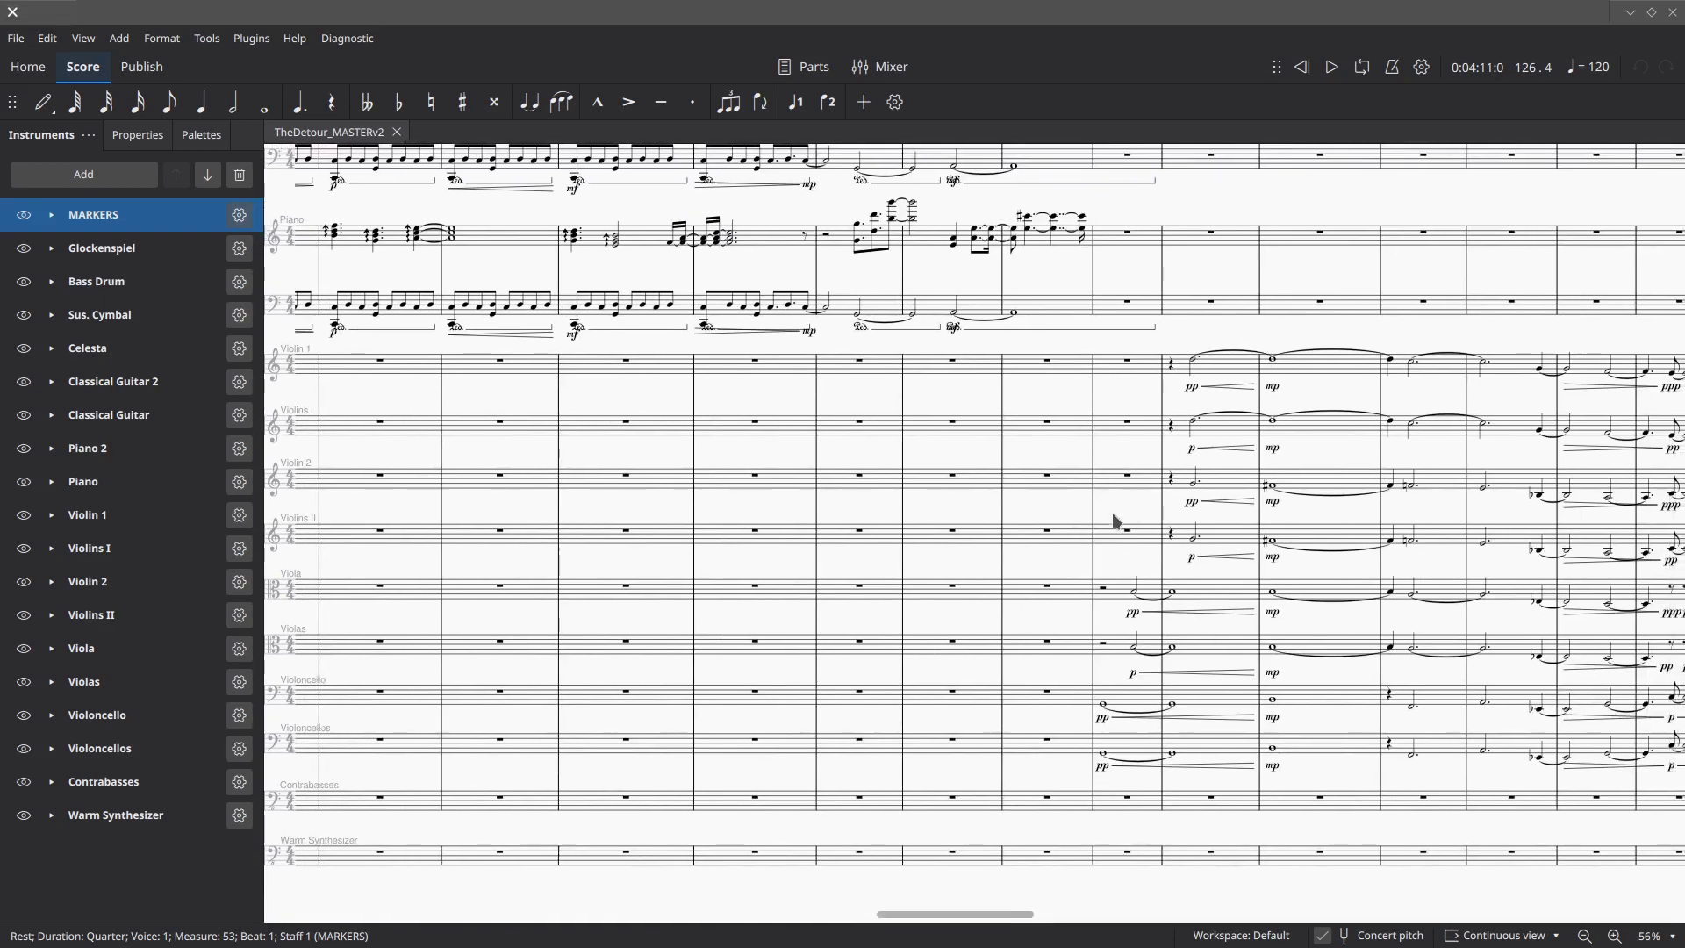
scroll(1128, 516, "up", 2)
scroll(1127, 516, "right", 4)
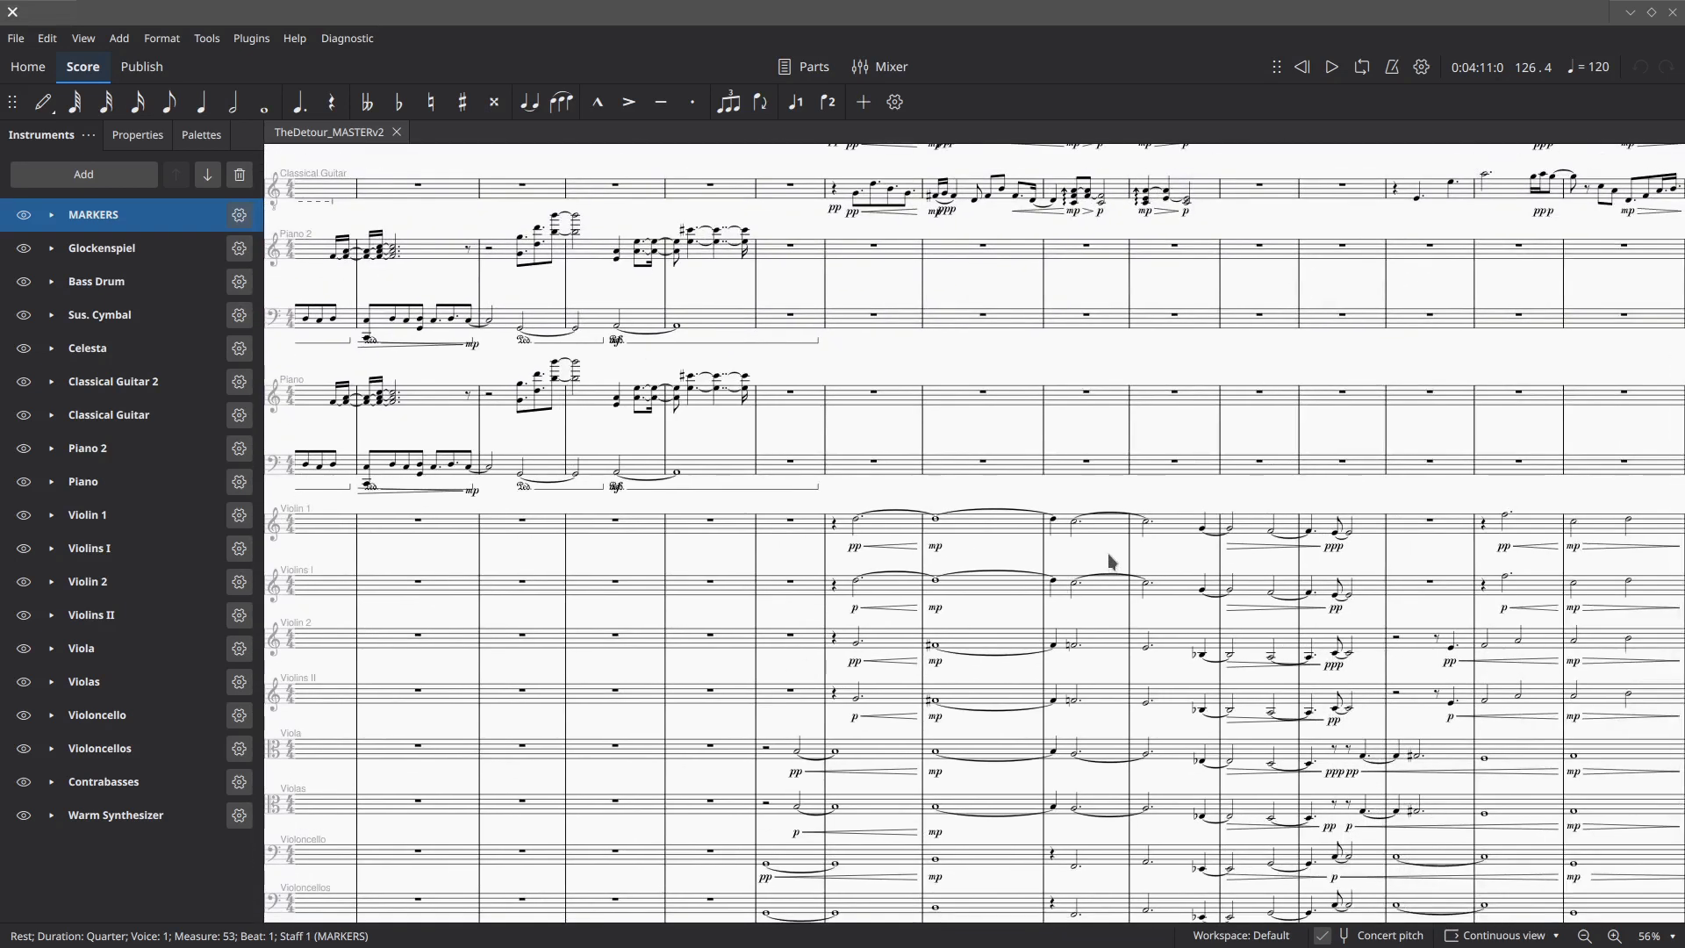
left_click_drag(1110, 562, 1058, 546)
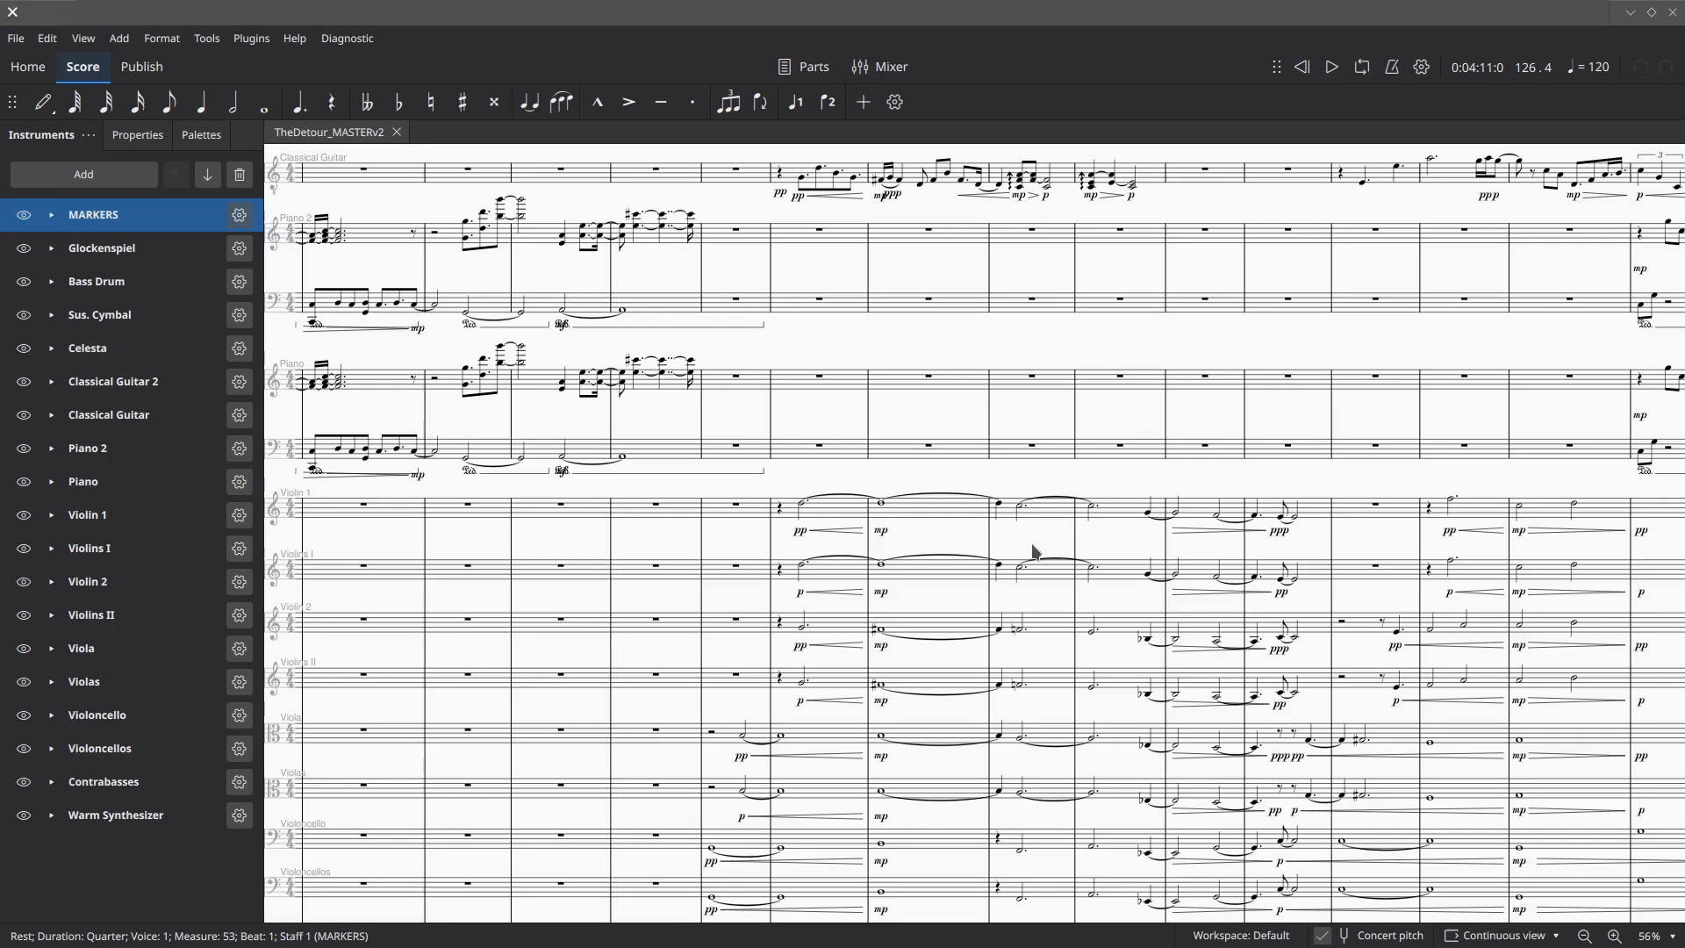
scroll(1053, 558, "down", 2)
scroll(1063, 568, "up", 2)
scroll(1064, 568, "up", 3)
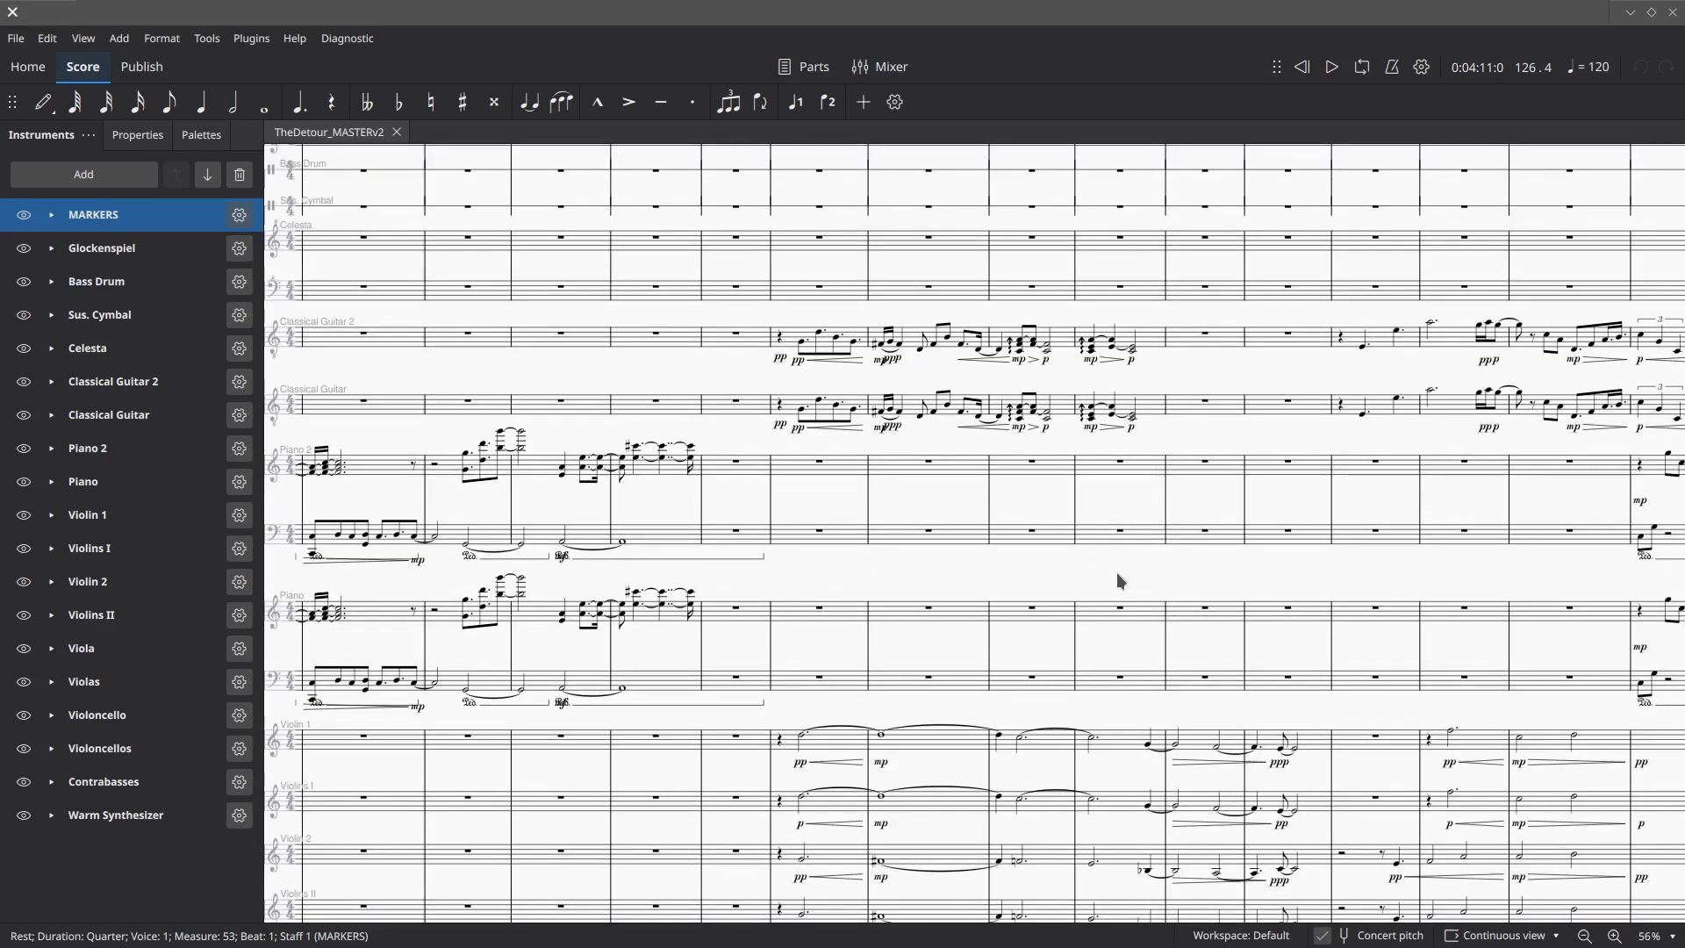
scroll(1119, 581, "down", 5)
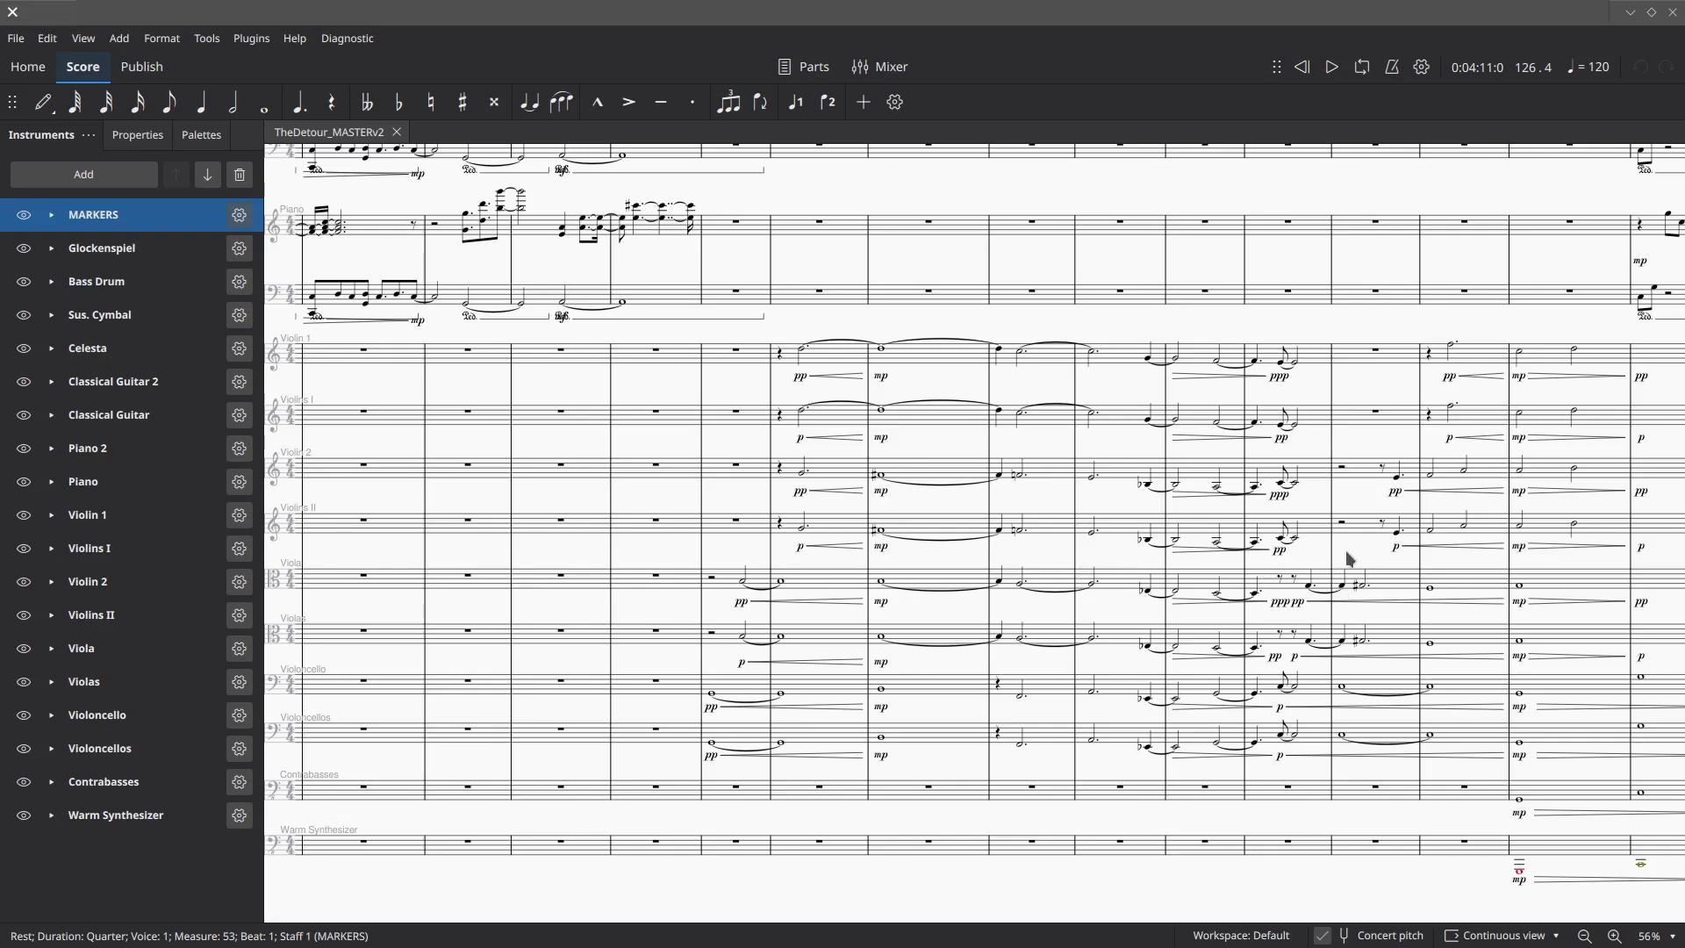
scroll(1350, 559, "up", 3)
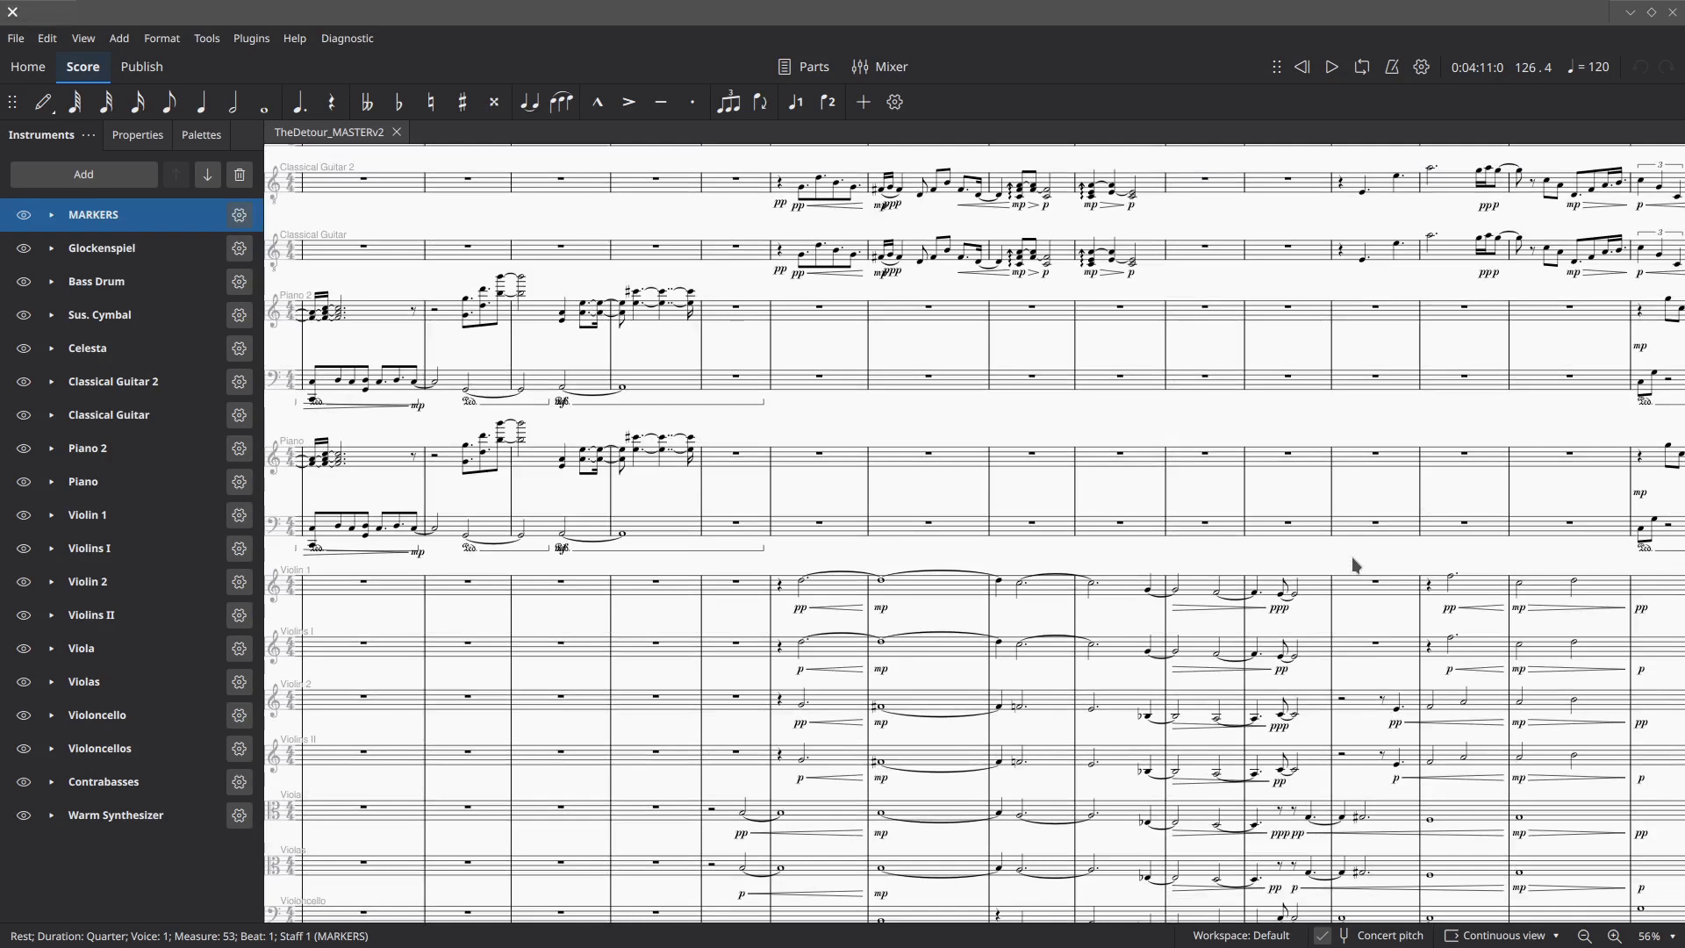
scroll(1354, 566, "up", 1)
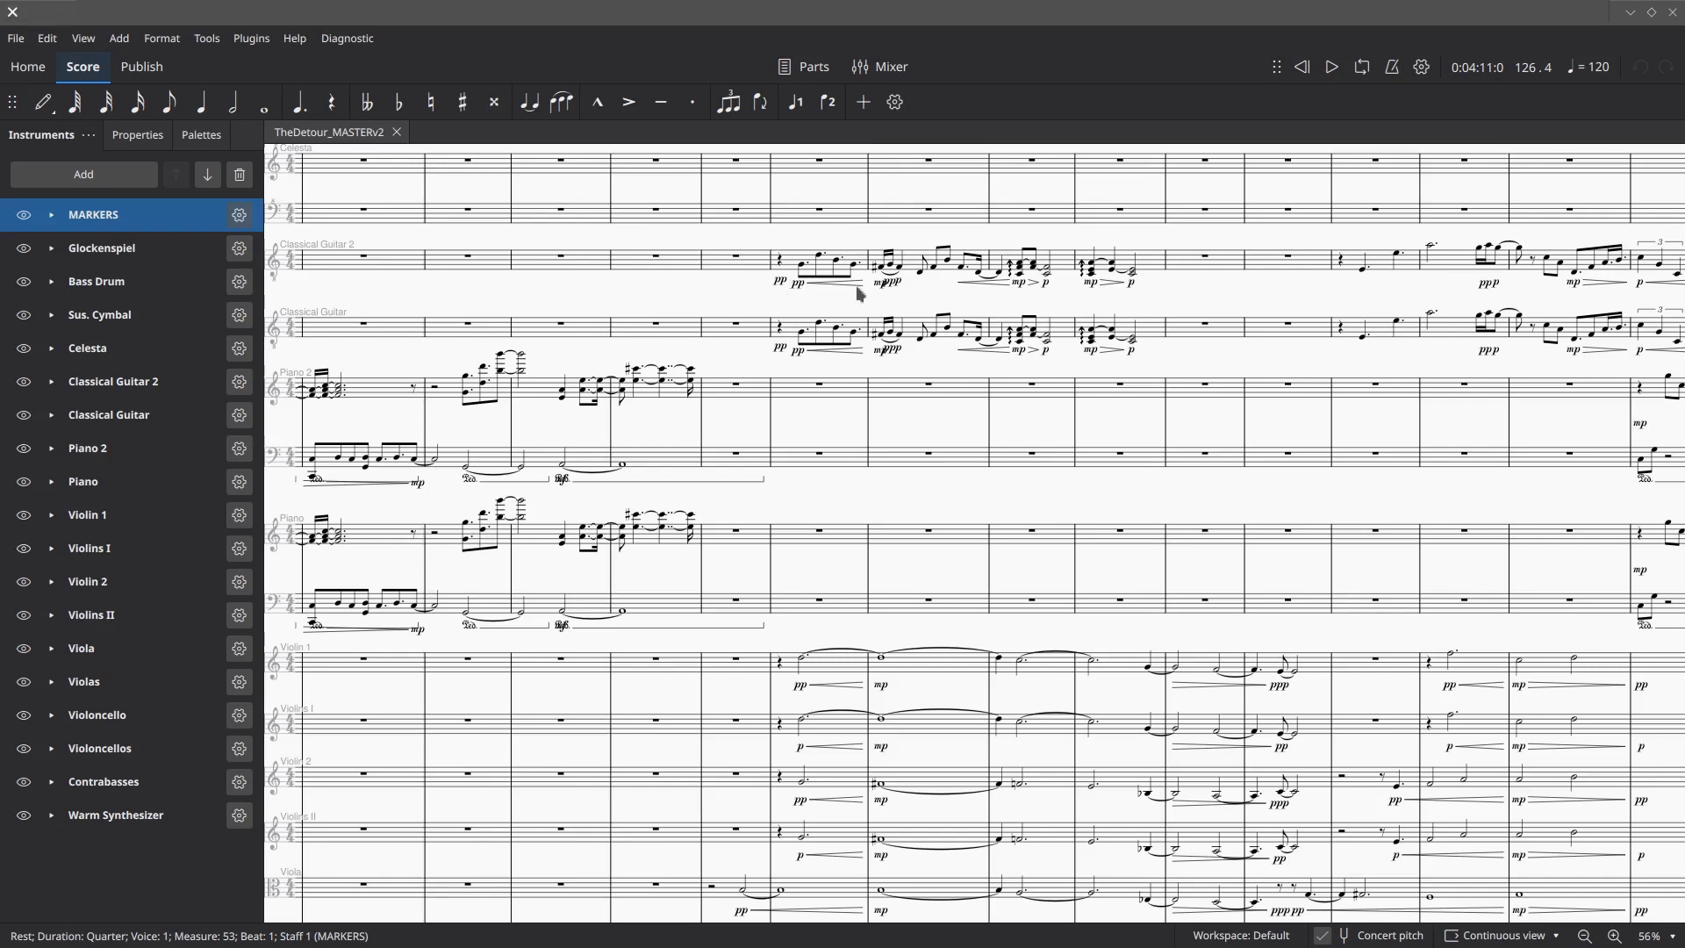
- Open the mixer beneath the score and bring the string, synthesizer and master channels into view
scroll(1158, 632, "down", 6)
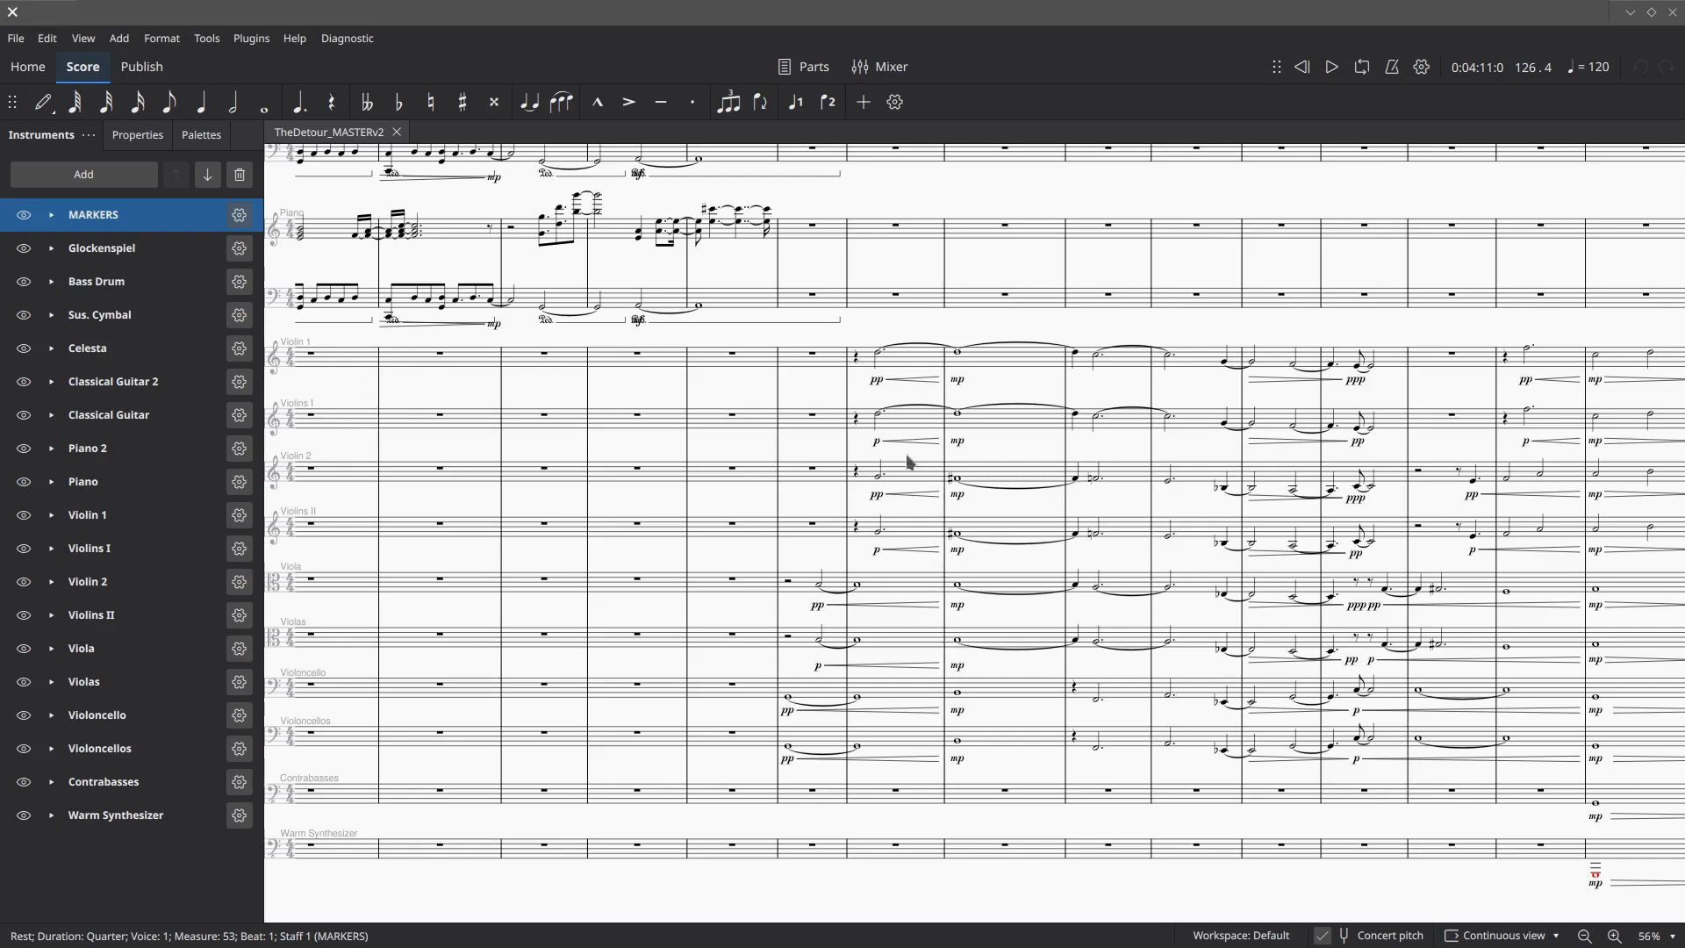
left_click(887, 66)
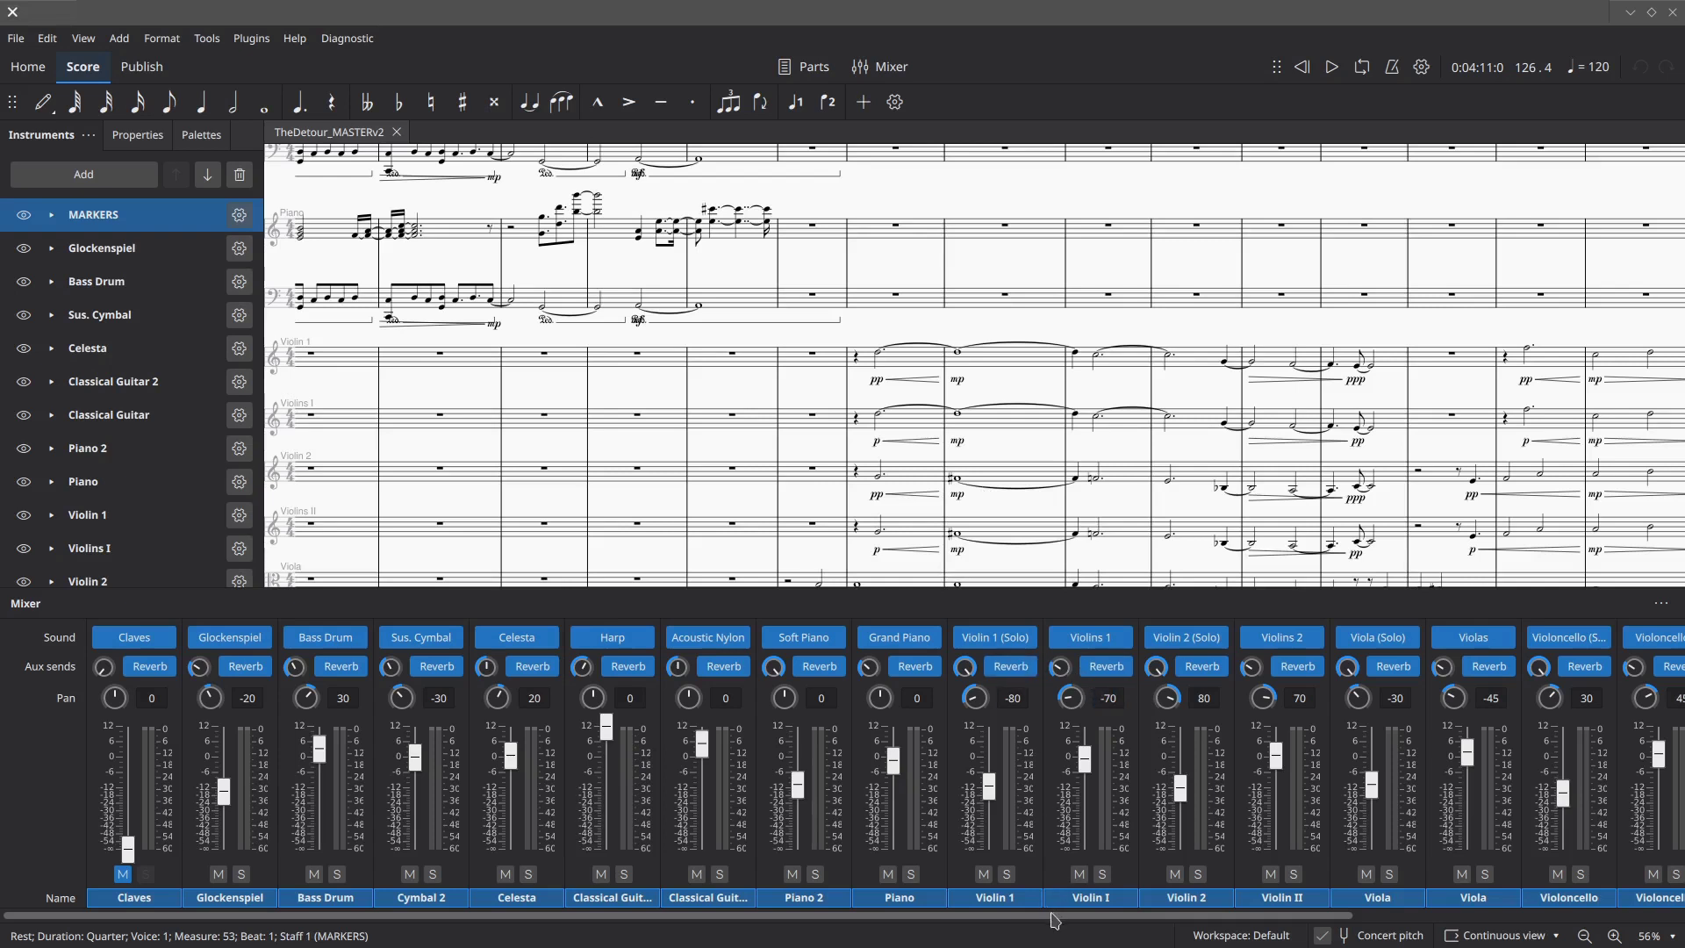
left_click_drag(1055, 918, 1483, 922)
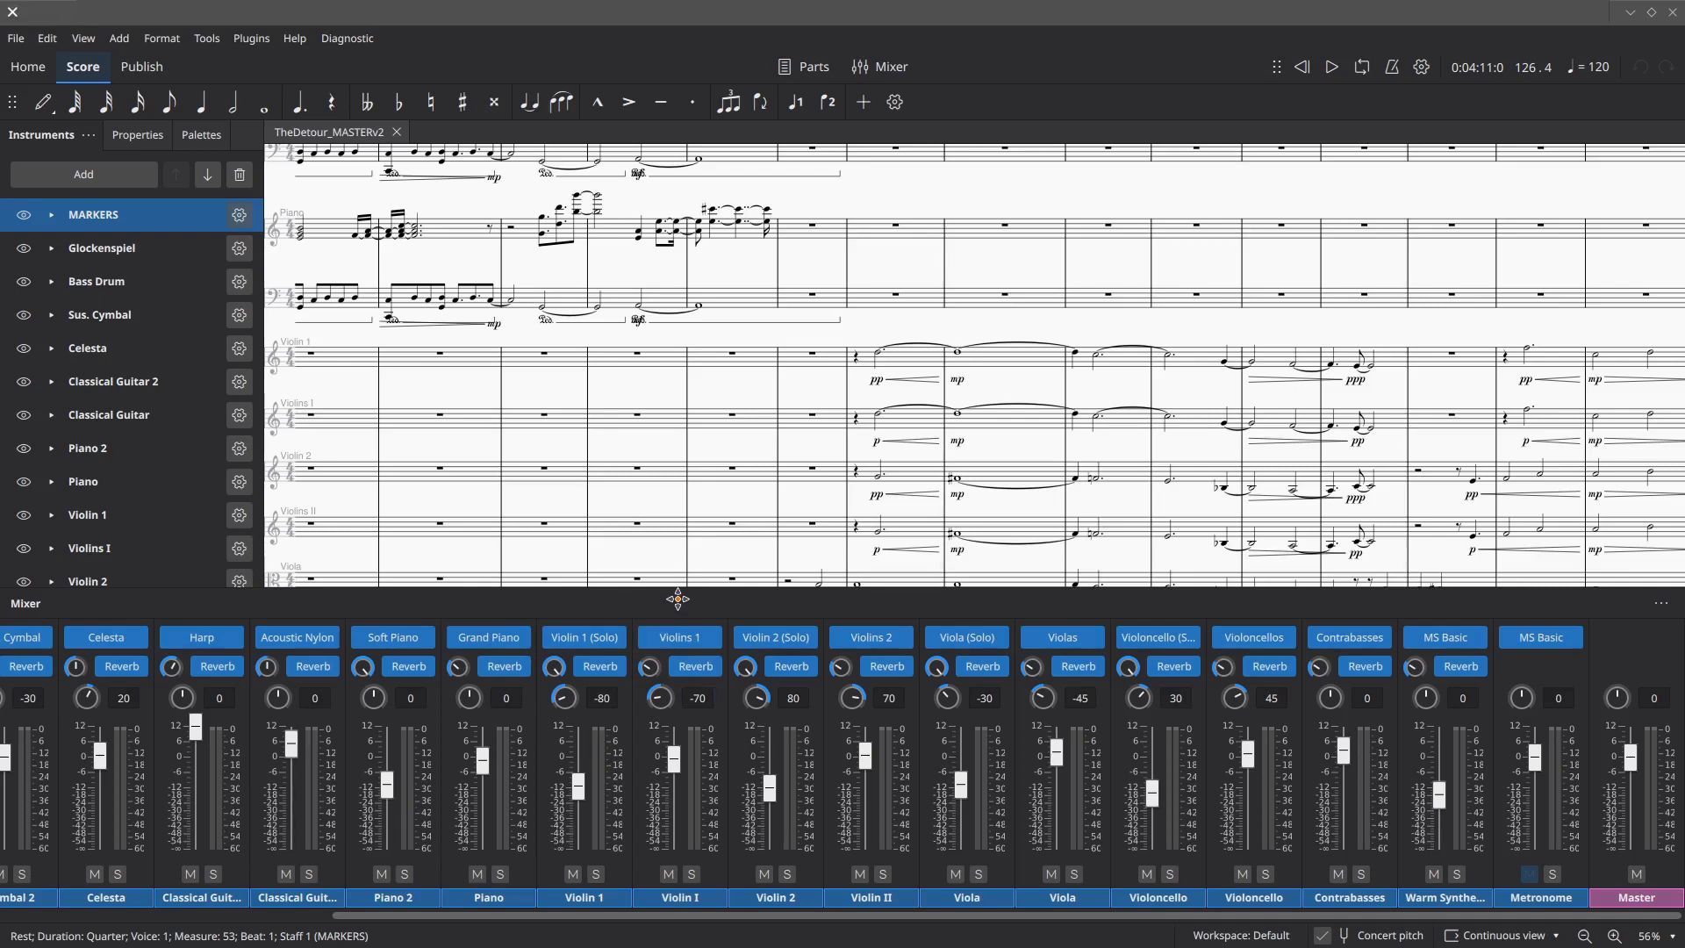
mouse_move(604, 643)
- Examine the doubled string, piano and classical guitar staves alongside their mixer channels
scroll(1032, 456, "down", 4)
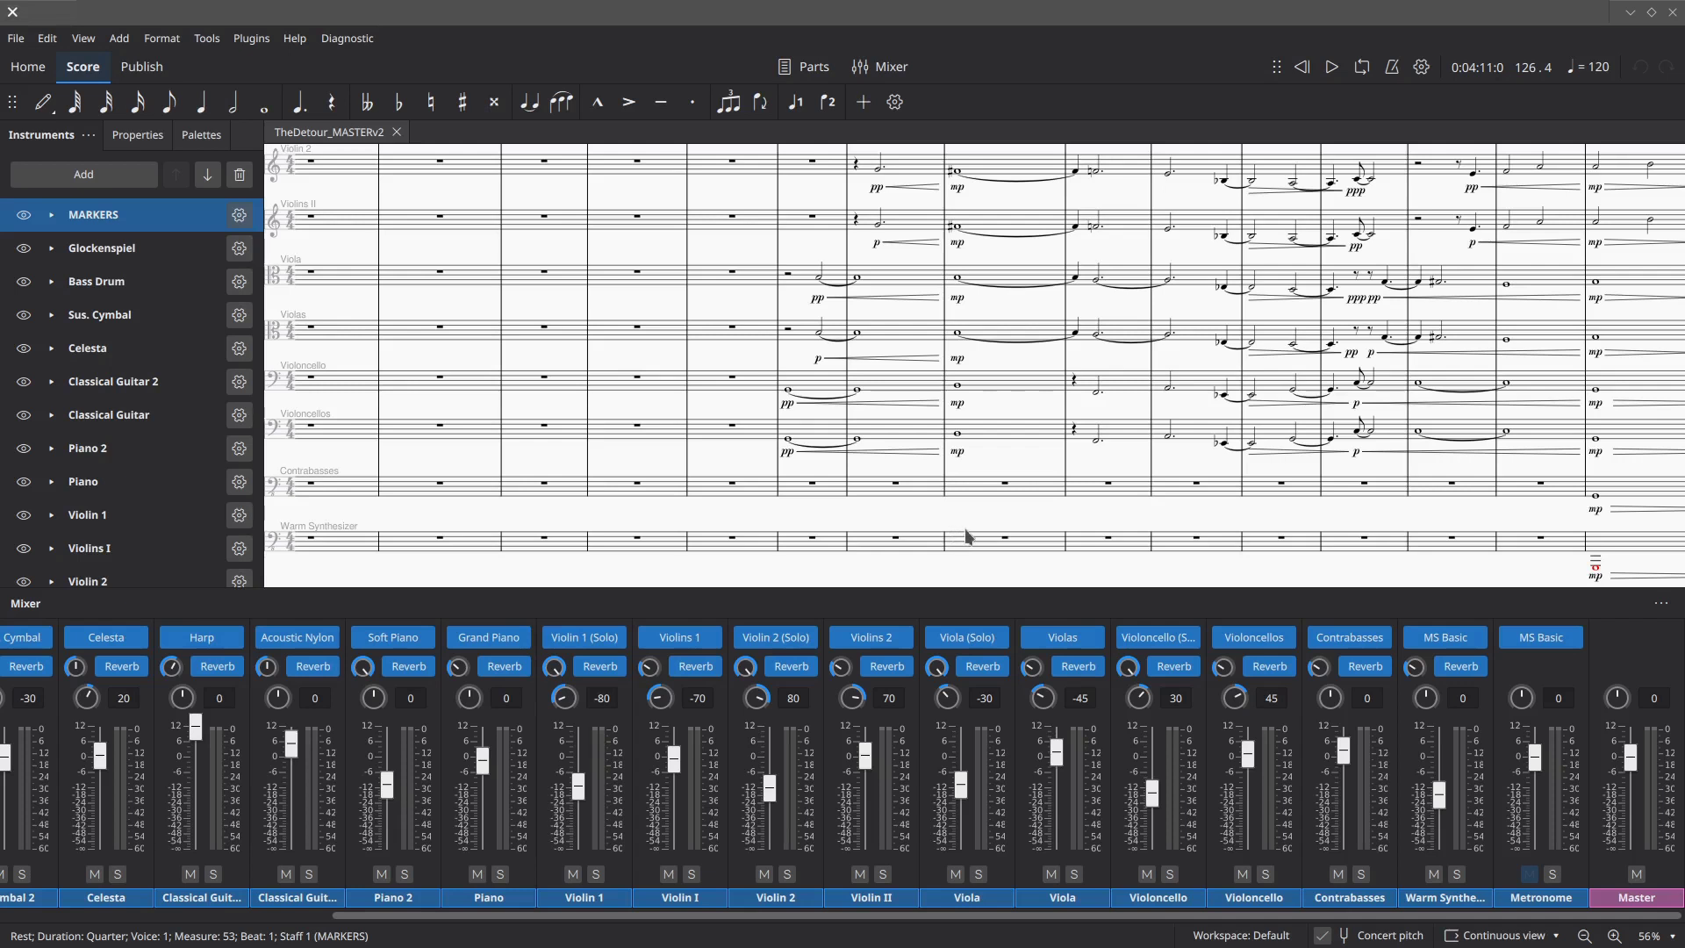
scroll(645, 430, "up", 5)
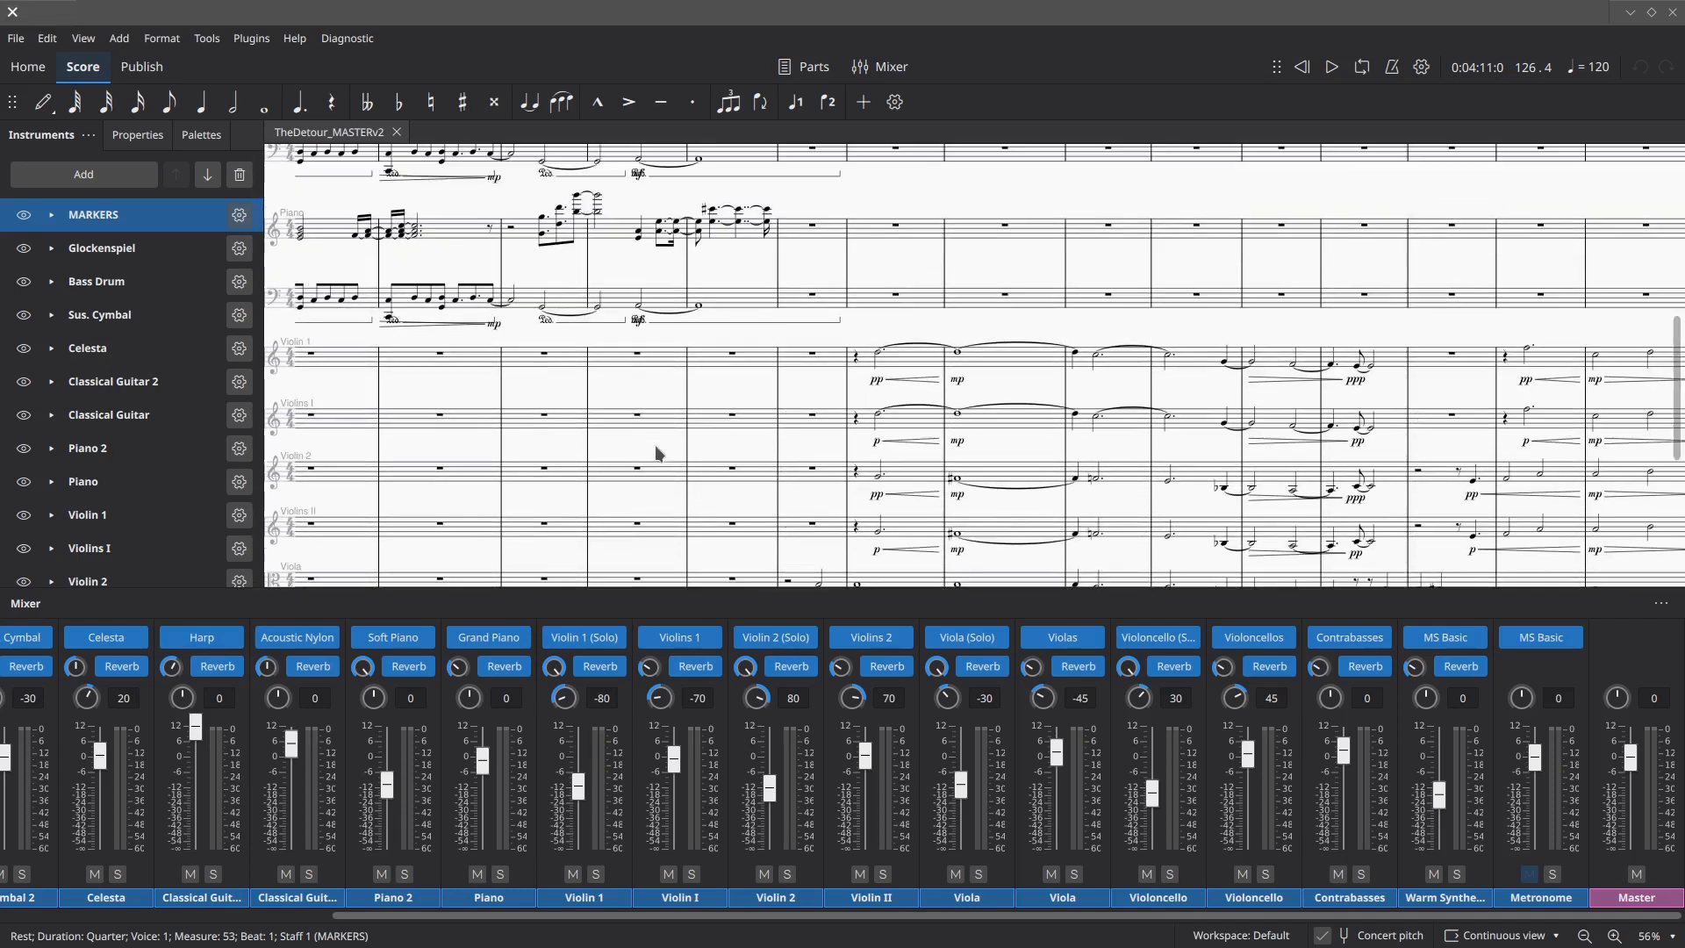
scroll(647, 439, "up", 3)
scroll(649, 448, "left", 5)
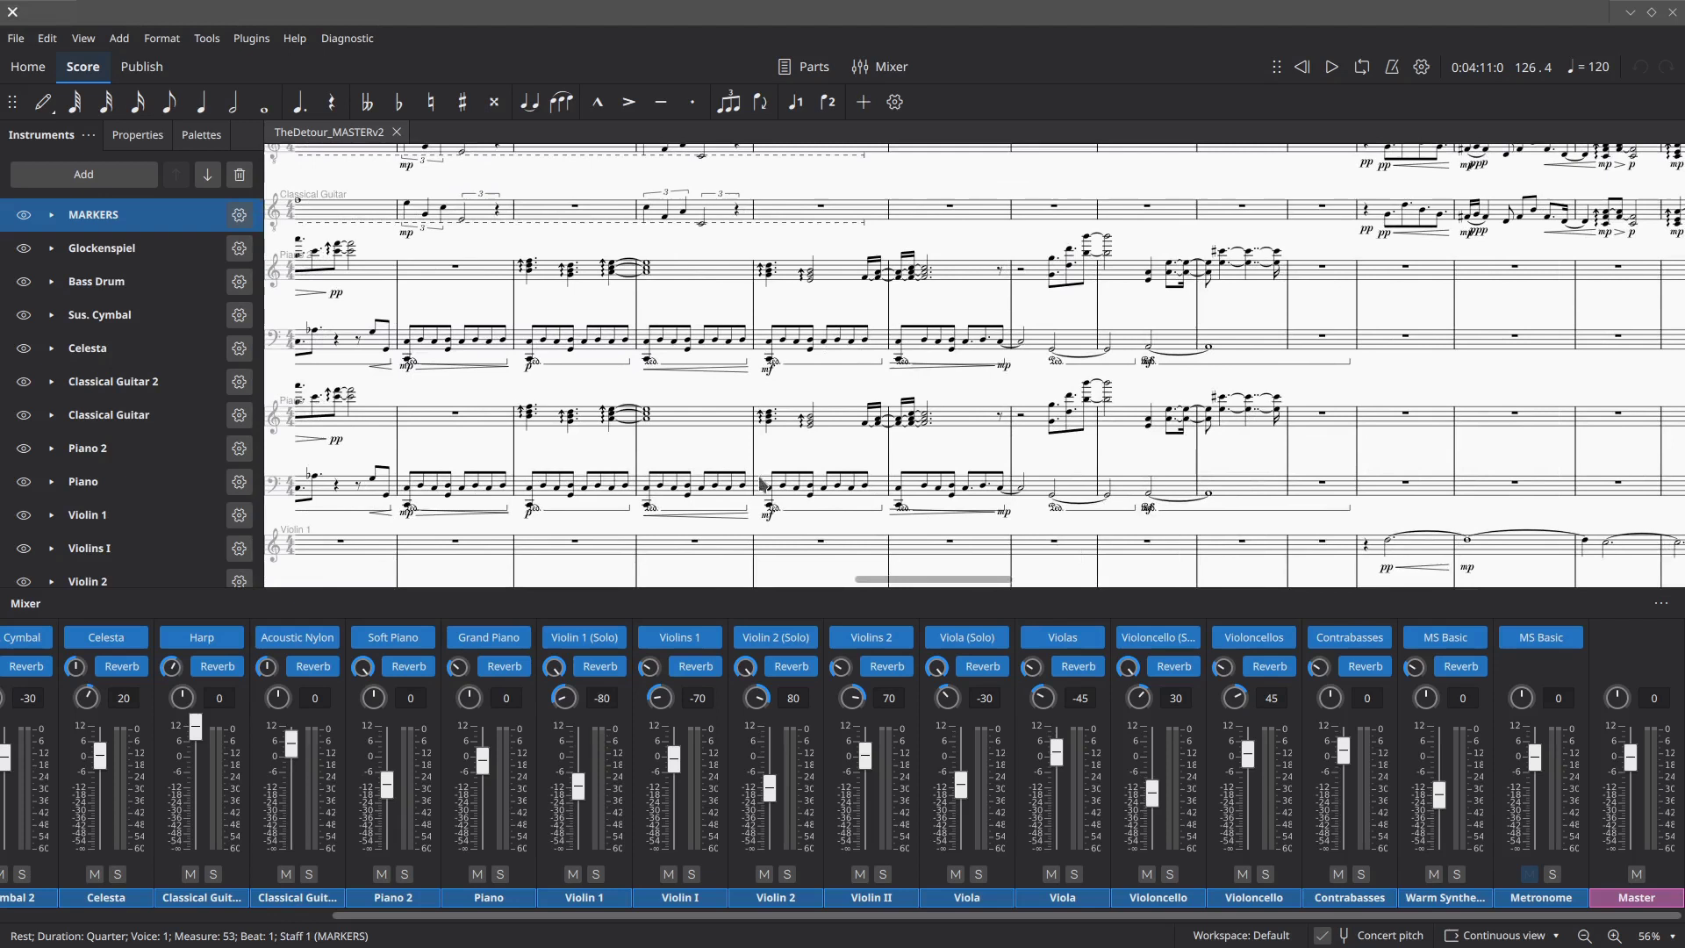
scroll(653, 473, "left", 2)
scroll(653, 472, "up", 1)
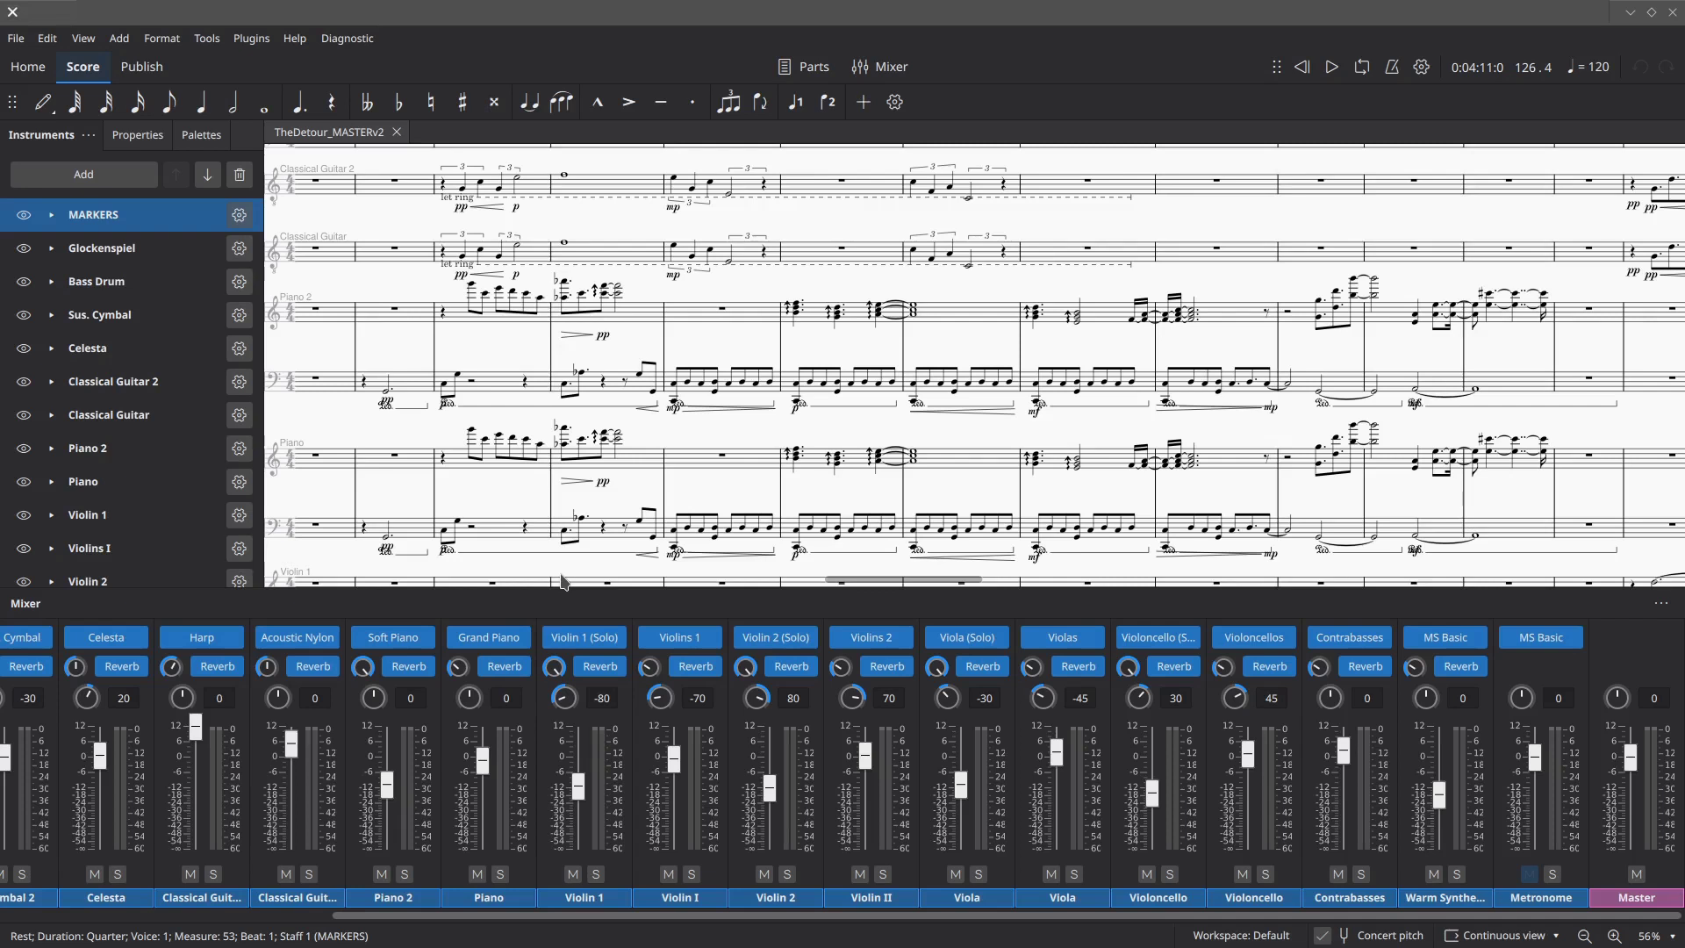
scroll(342, 425, "up", 1)
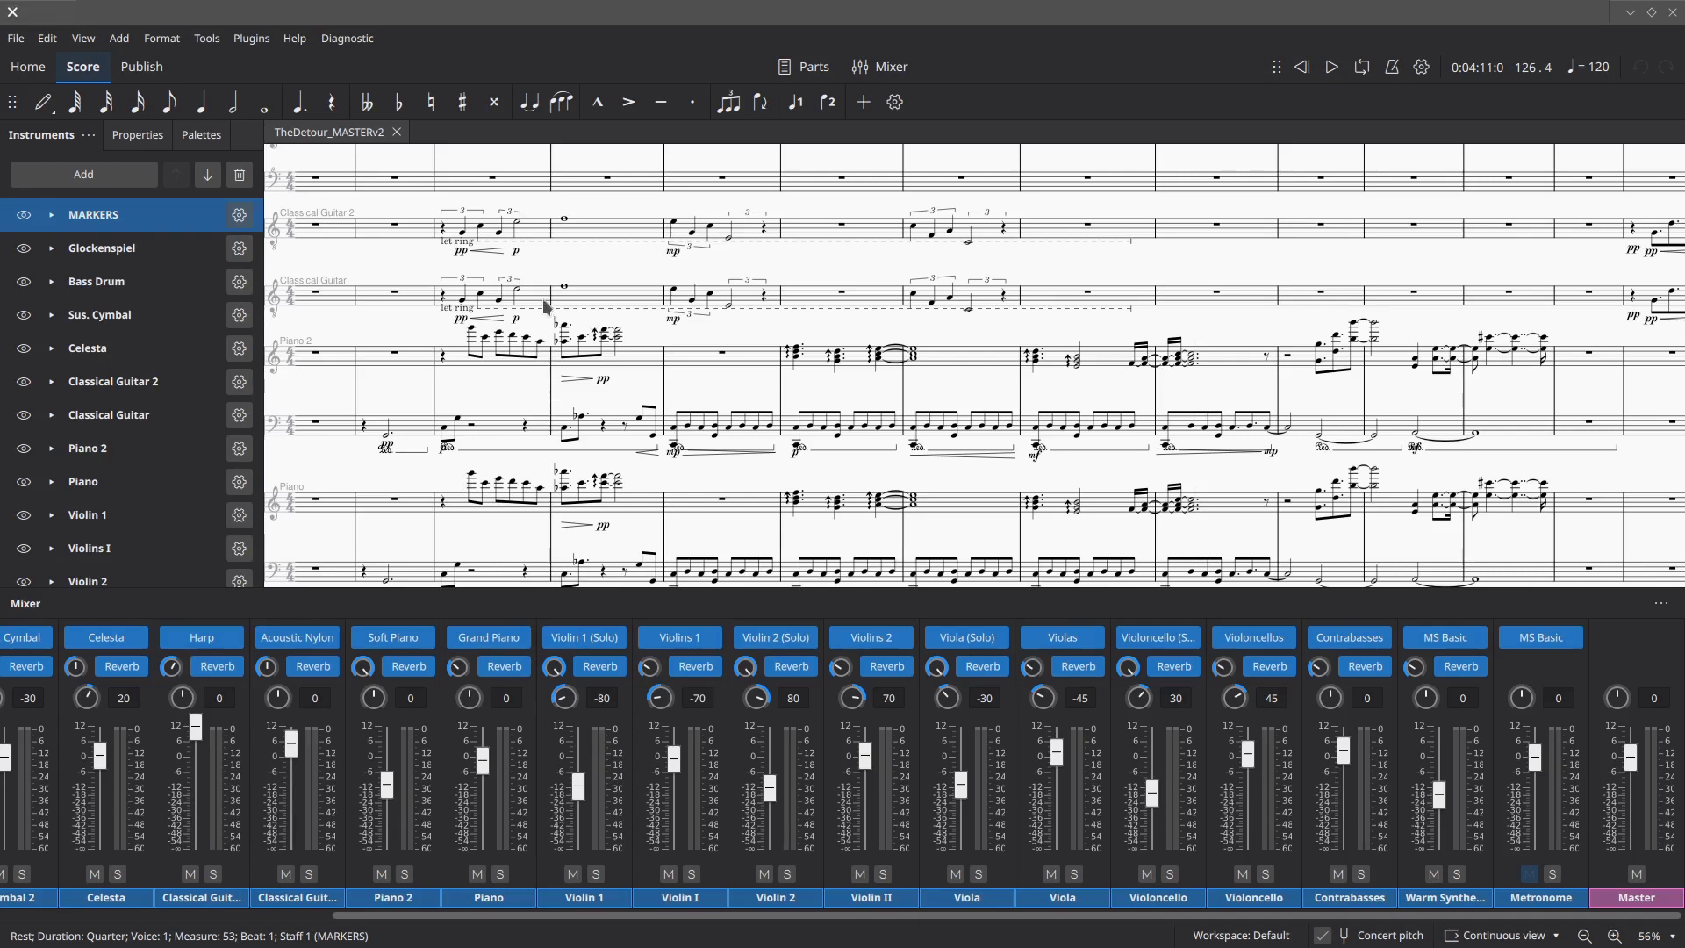
scroll(1132, 326, "right", 10)
scroll(1132, 326, "up", 2)
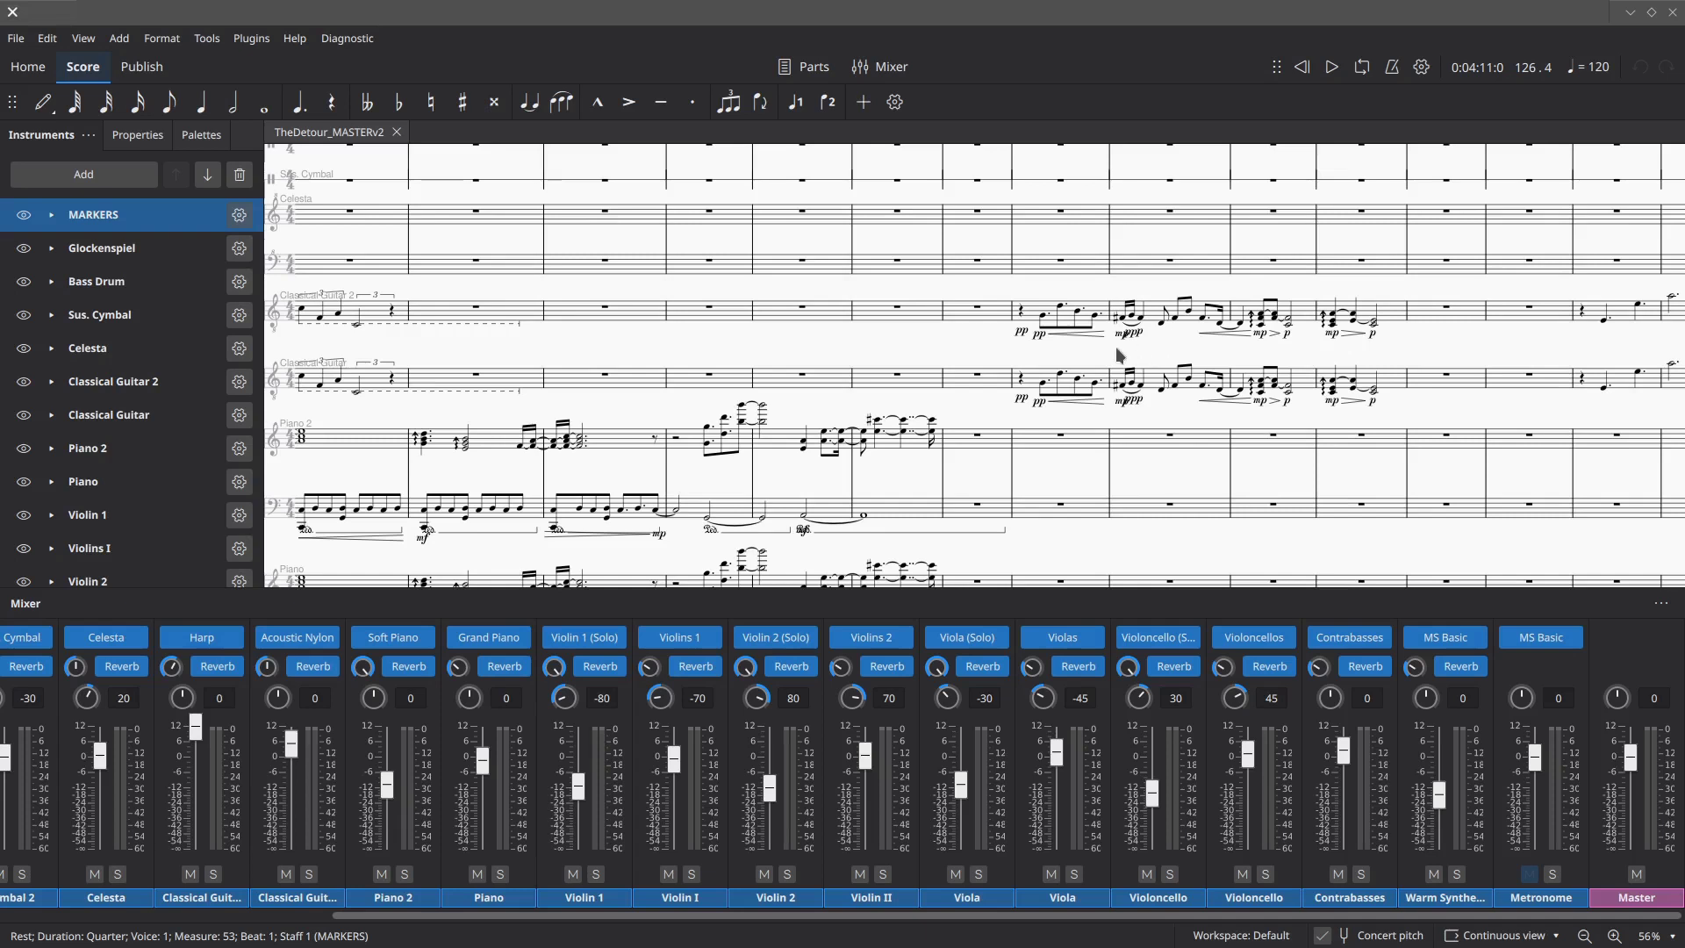
- Return to the guitar and piano passage around the Sad Reaction and Travel markers and play the score from measure 53
left_click_drag(972, 346, 1639, 318)
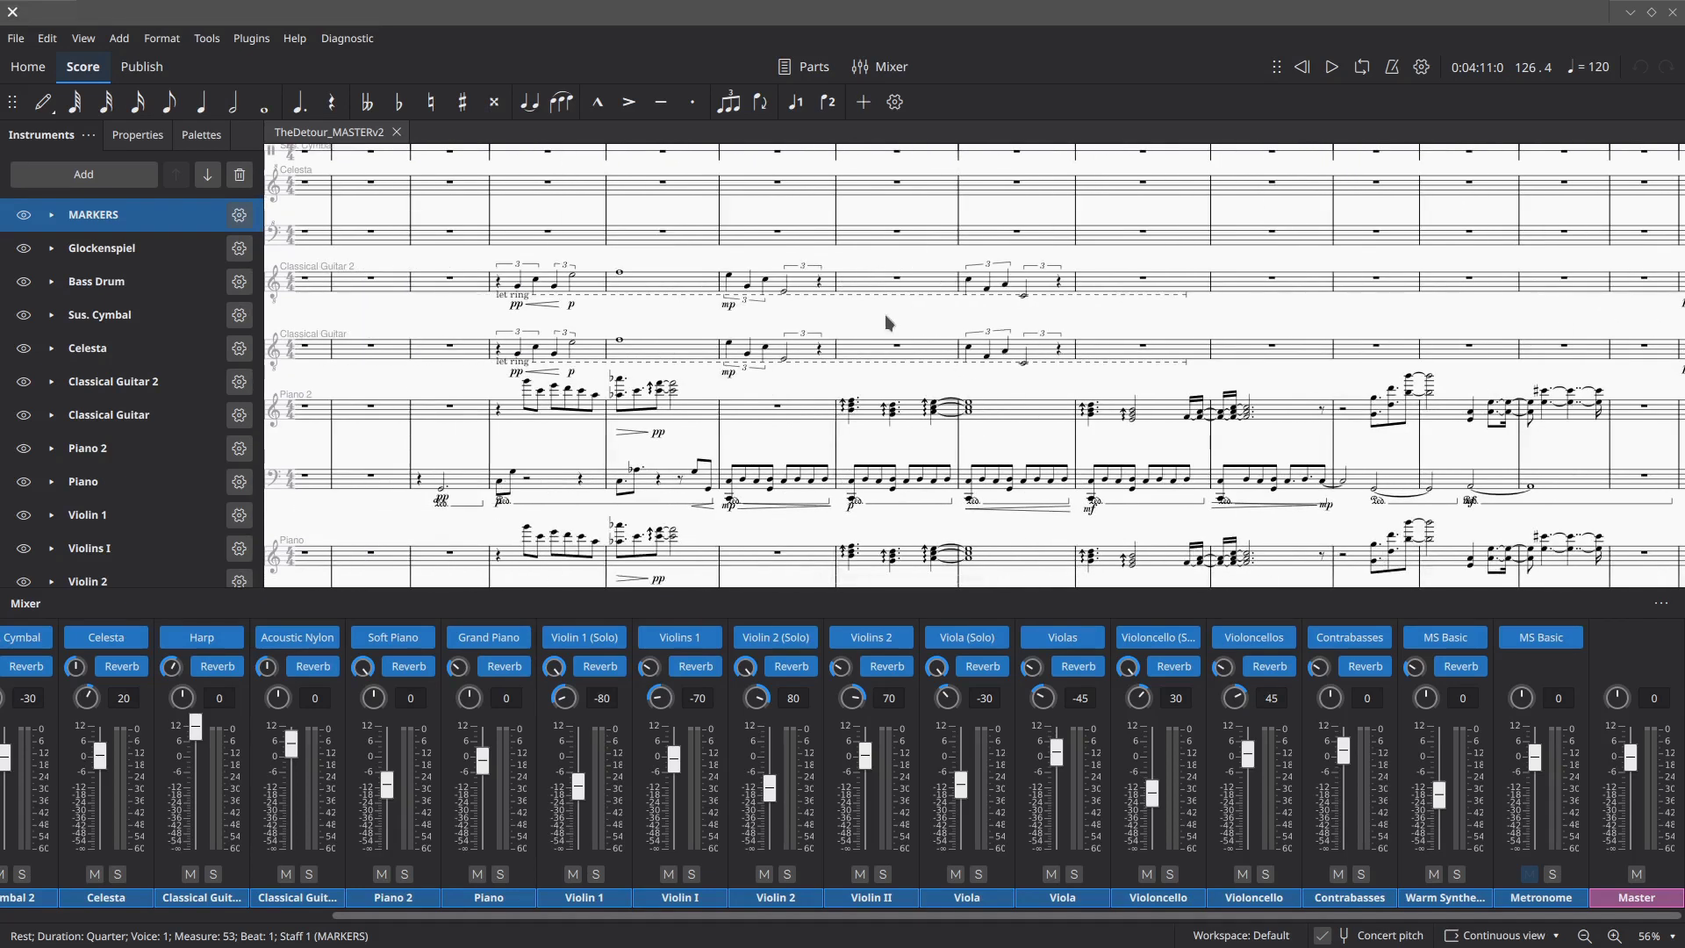
left_click_drag(884, 323, 1119, 371)
scroll(1119, 370, "down", 4)
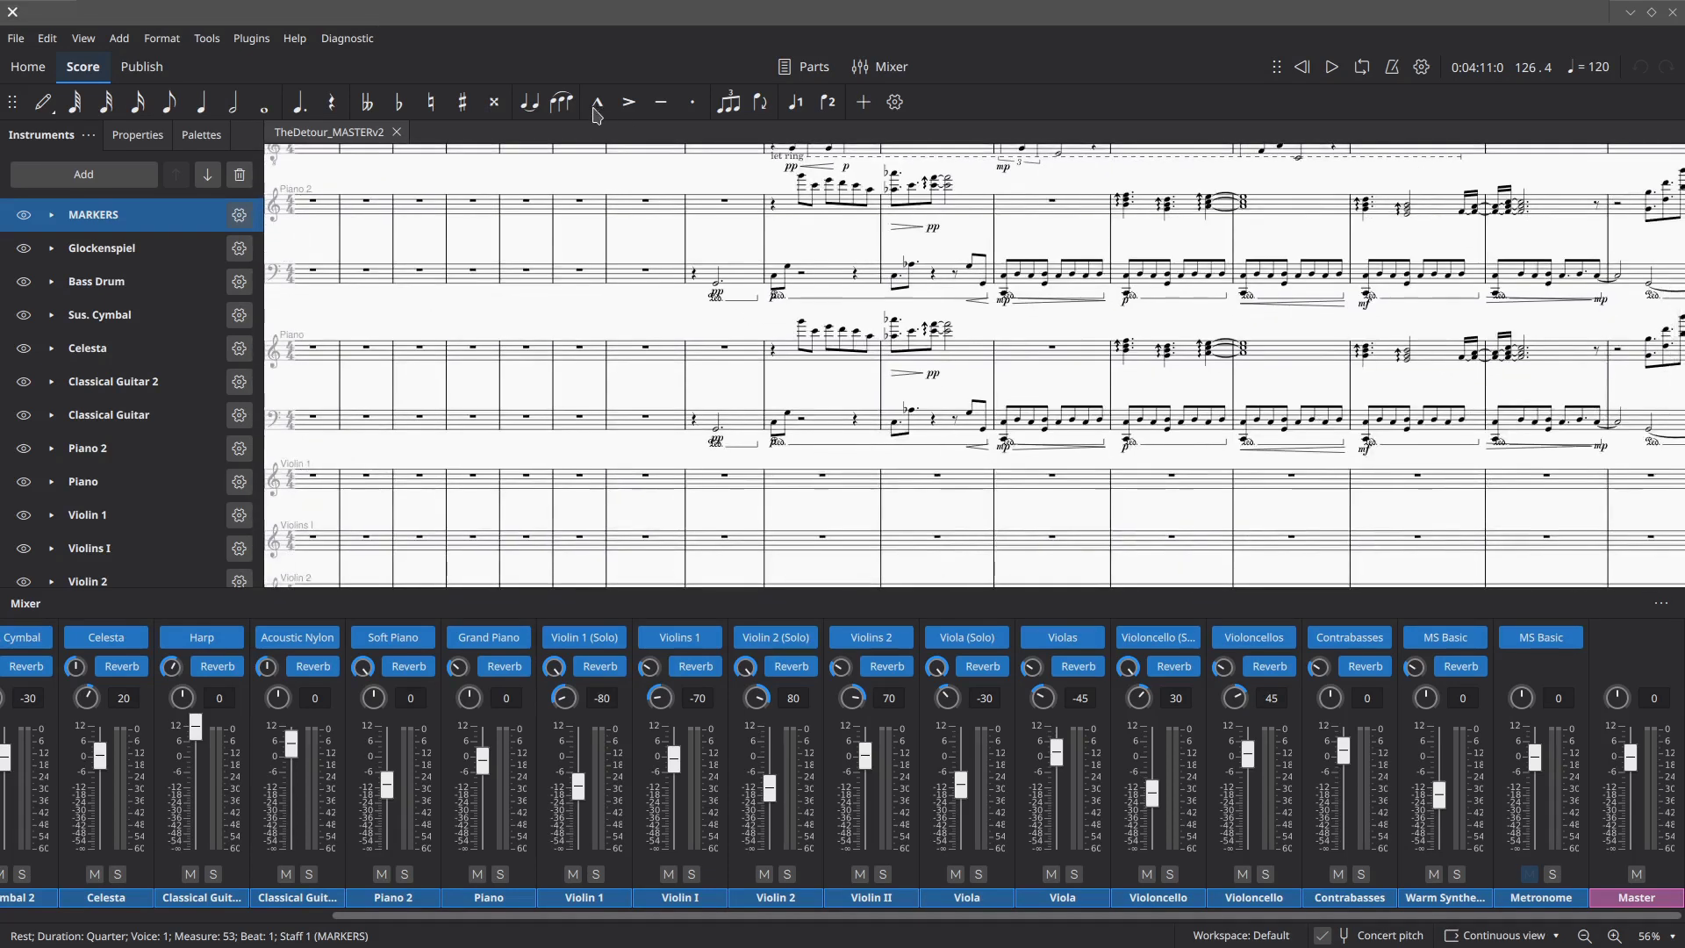
left_click_drag(596, 114, 570, 372)
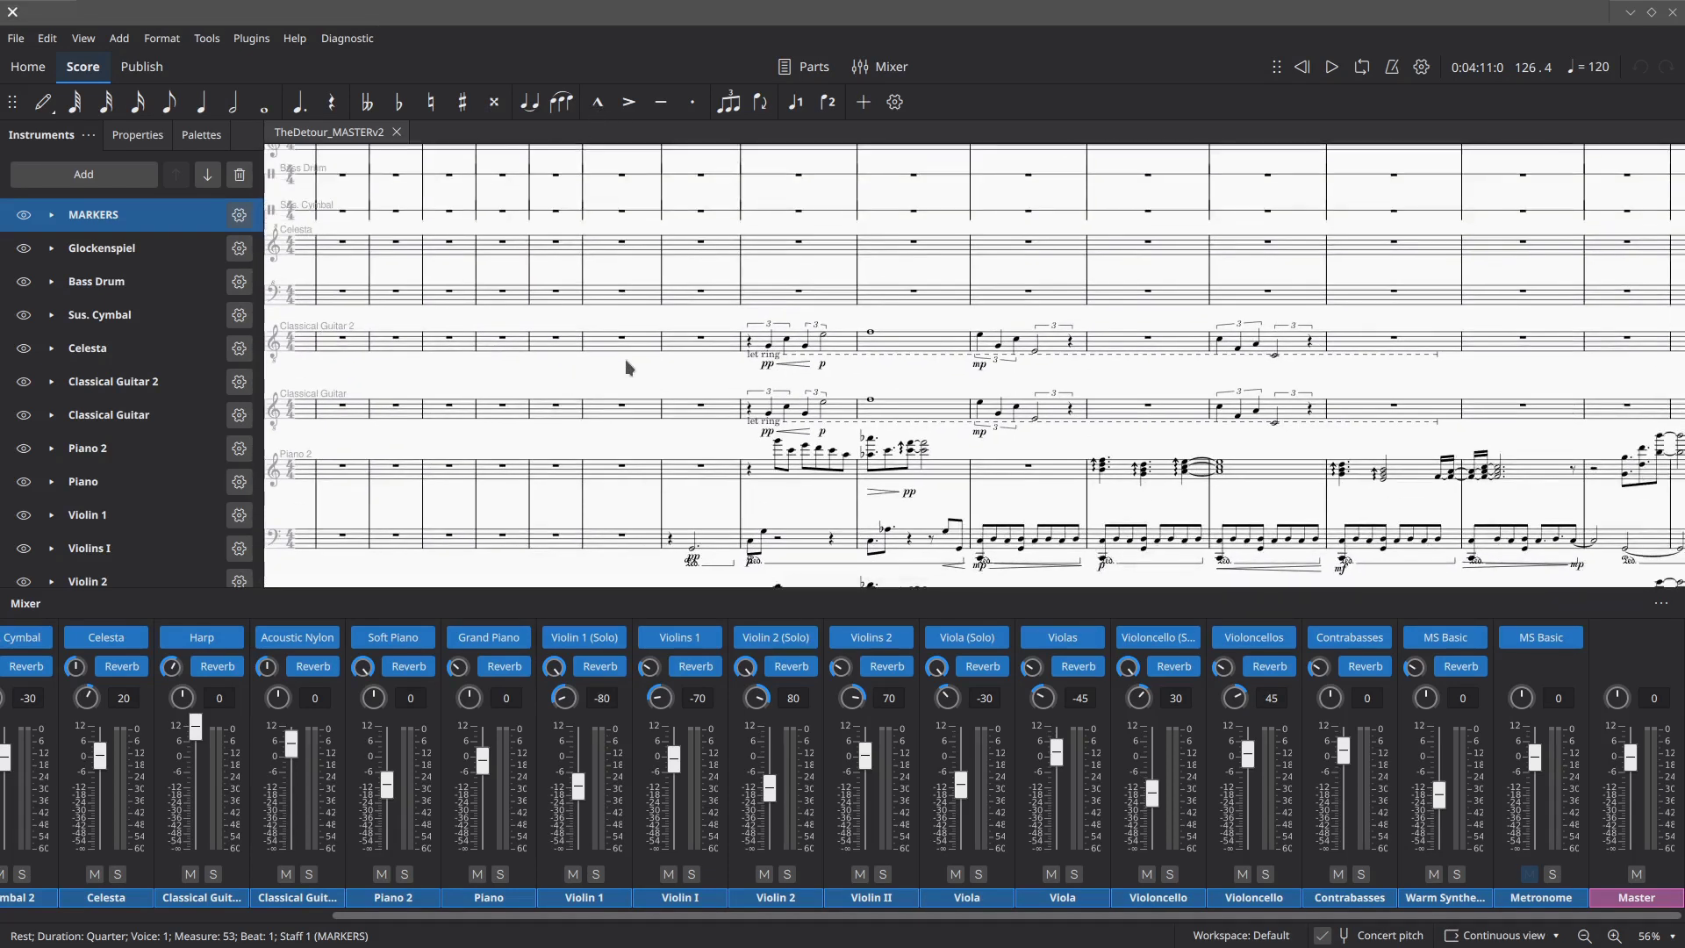
scroll(628, 327, "up", 3)
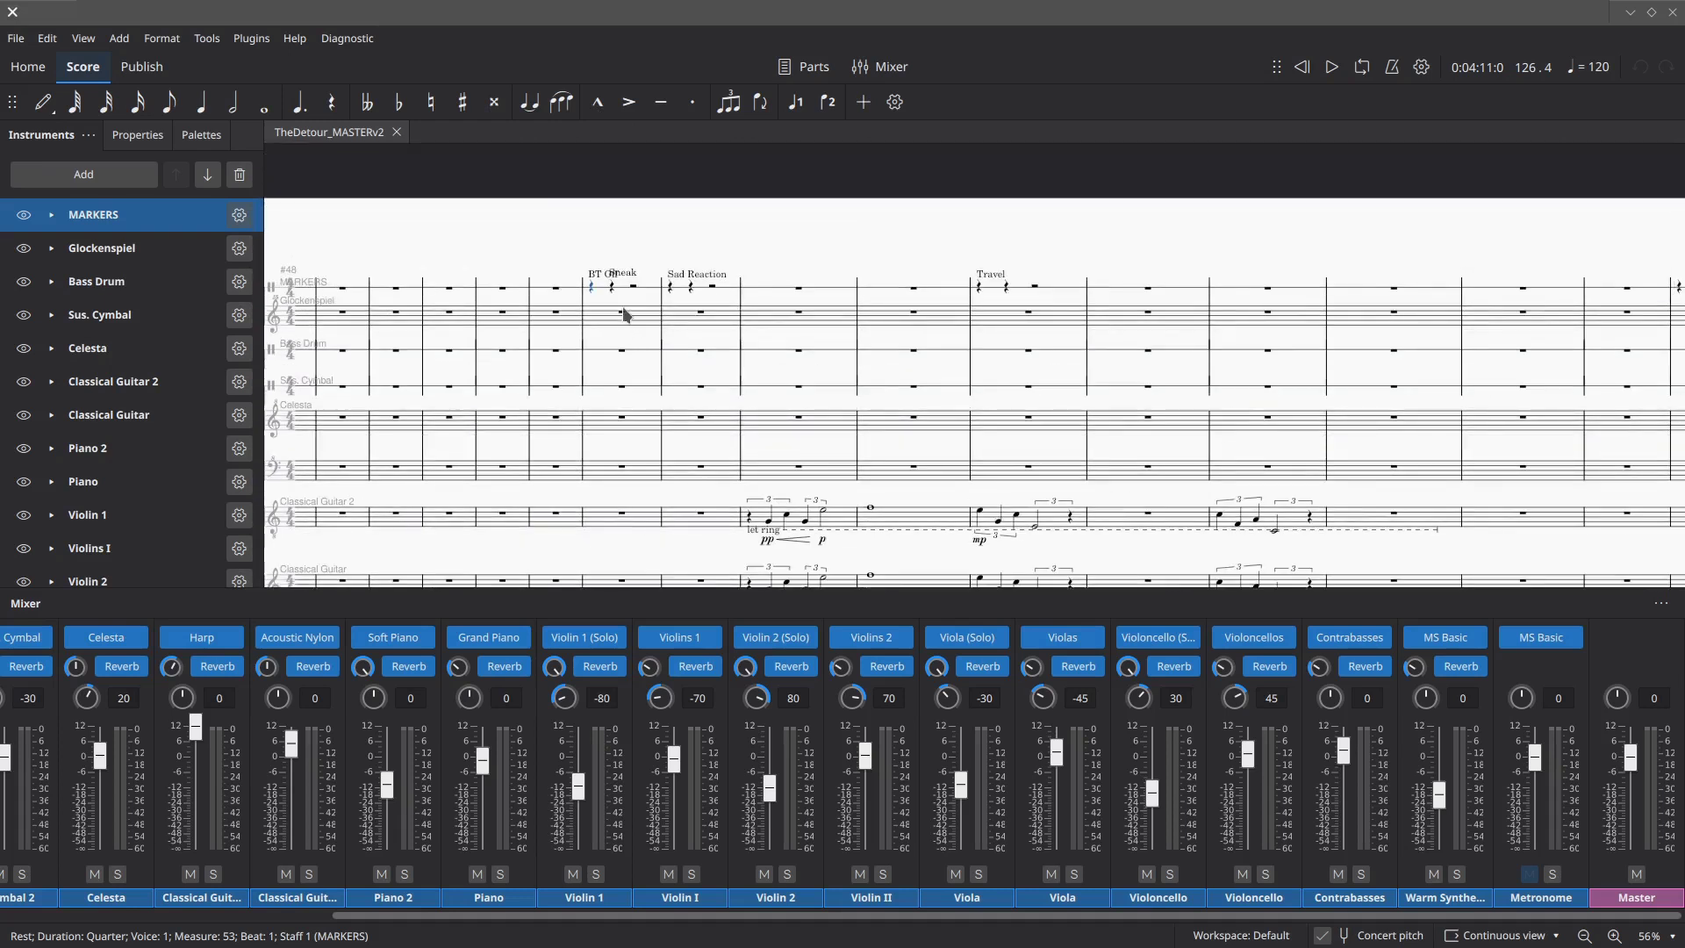
scroll(755, 408, "down", 3)
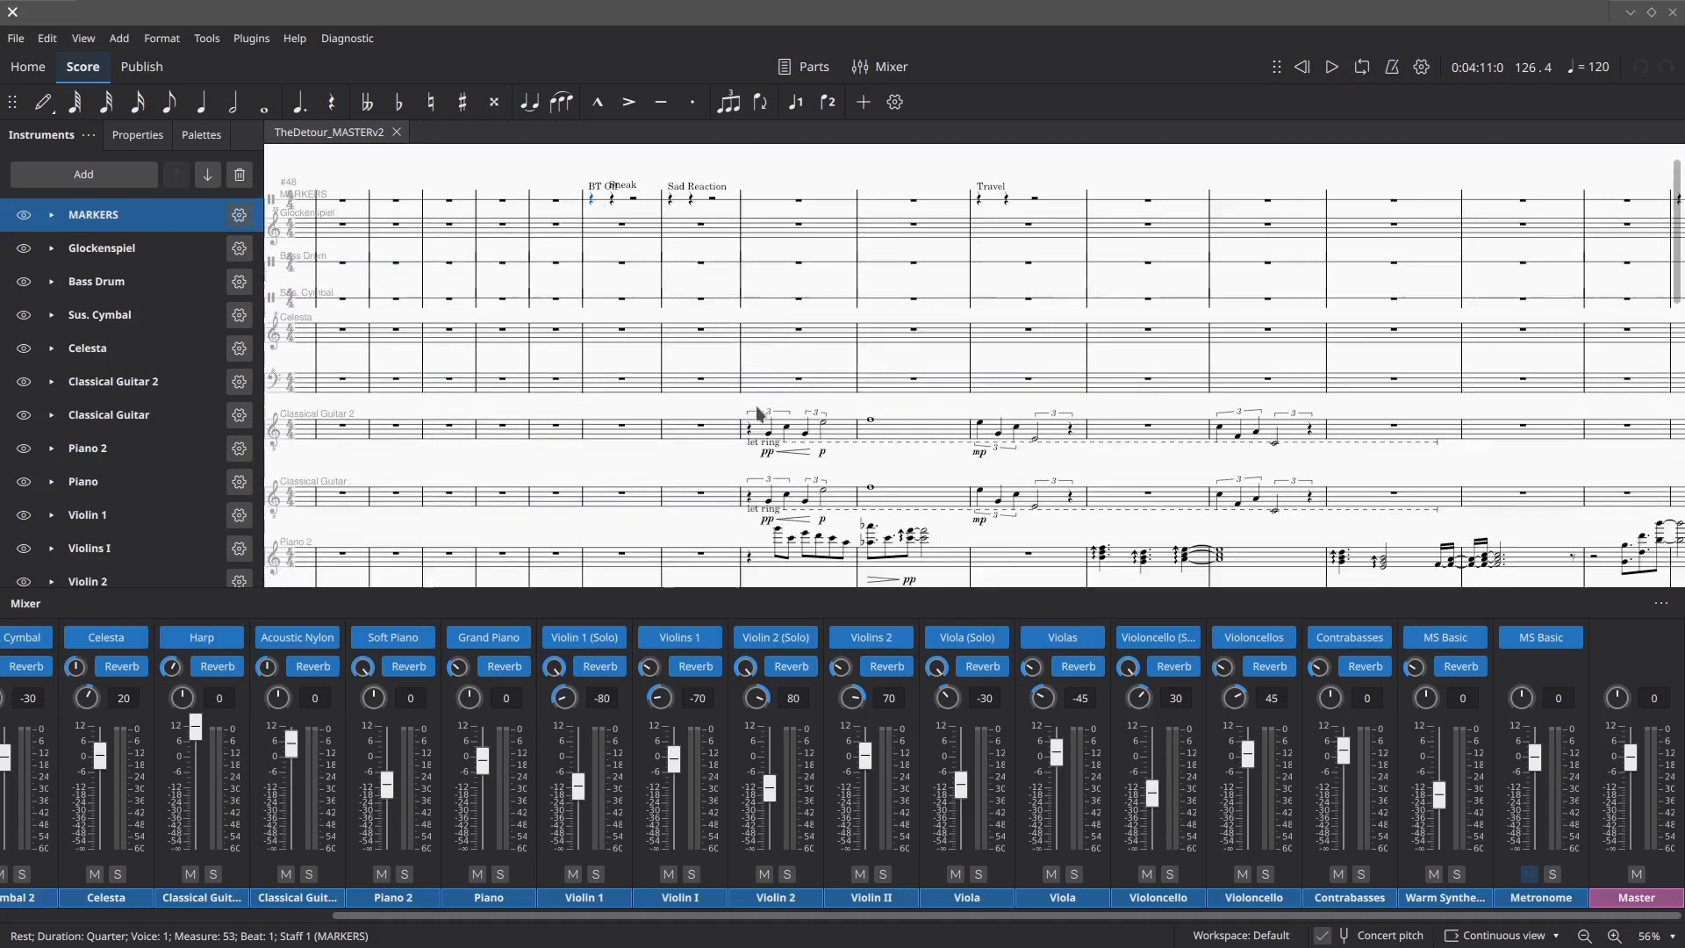
scroll(761, 415, "down", 1)
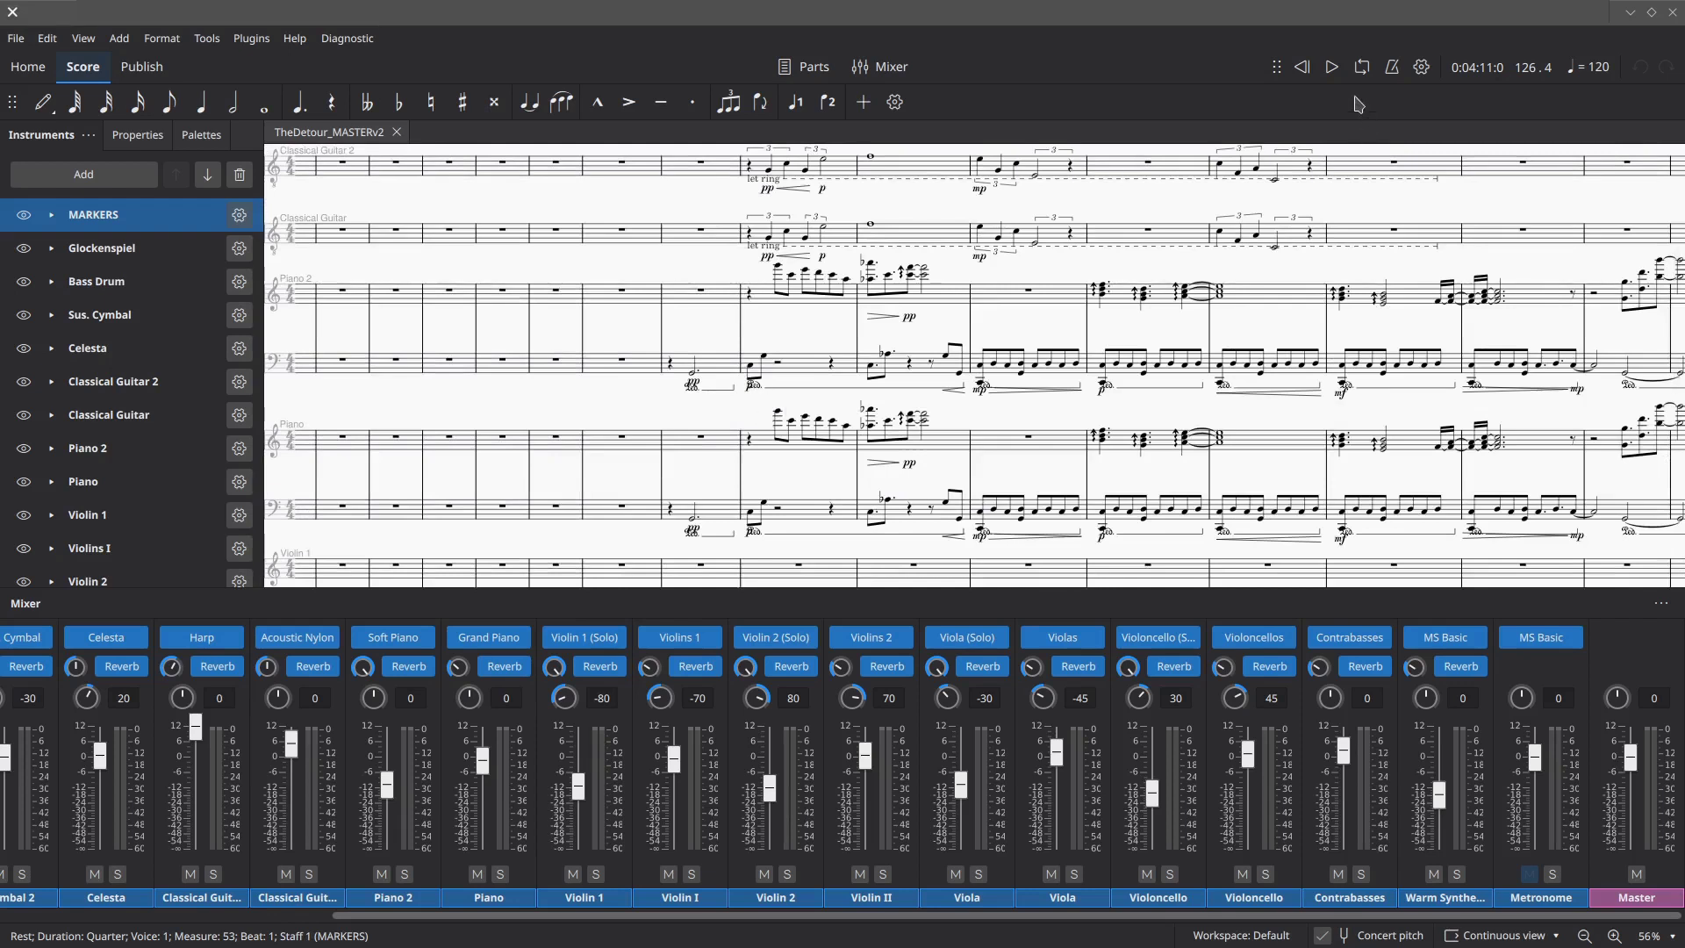
left_click(1332, 68)
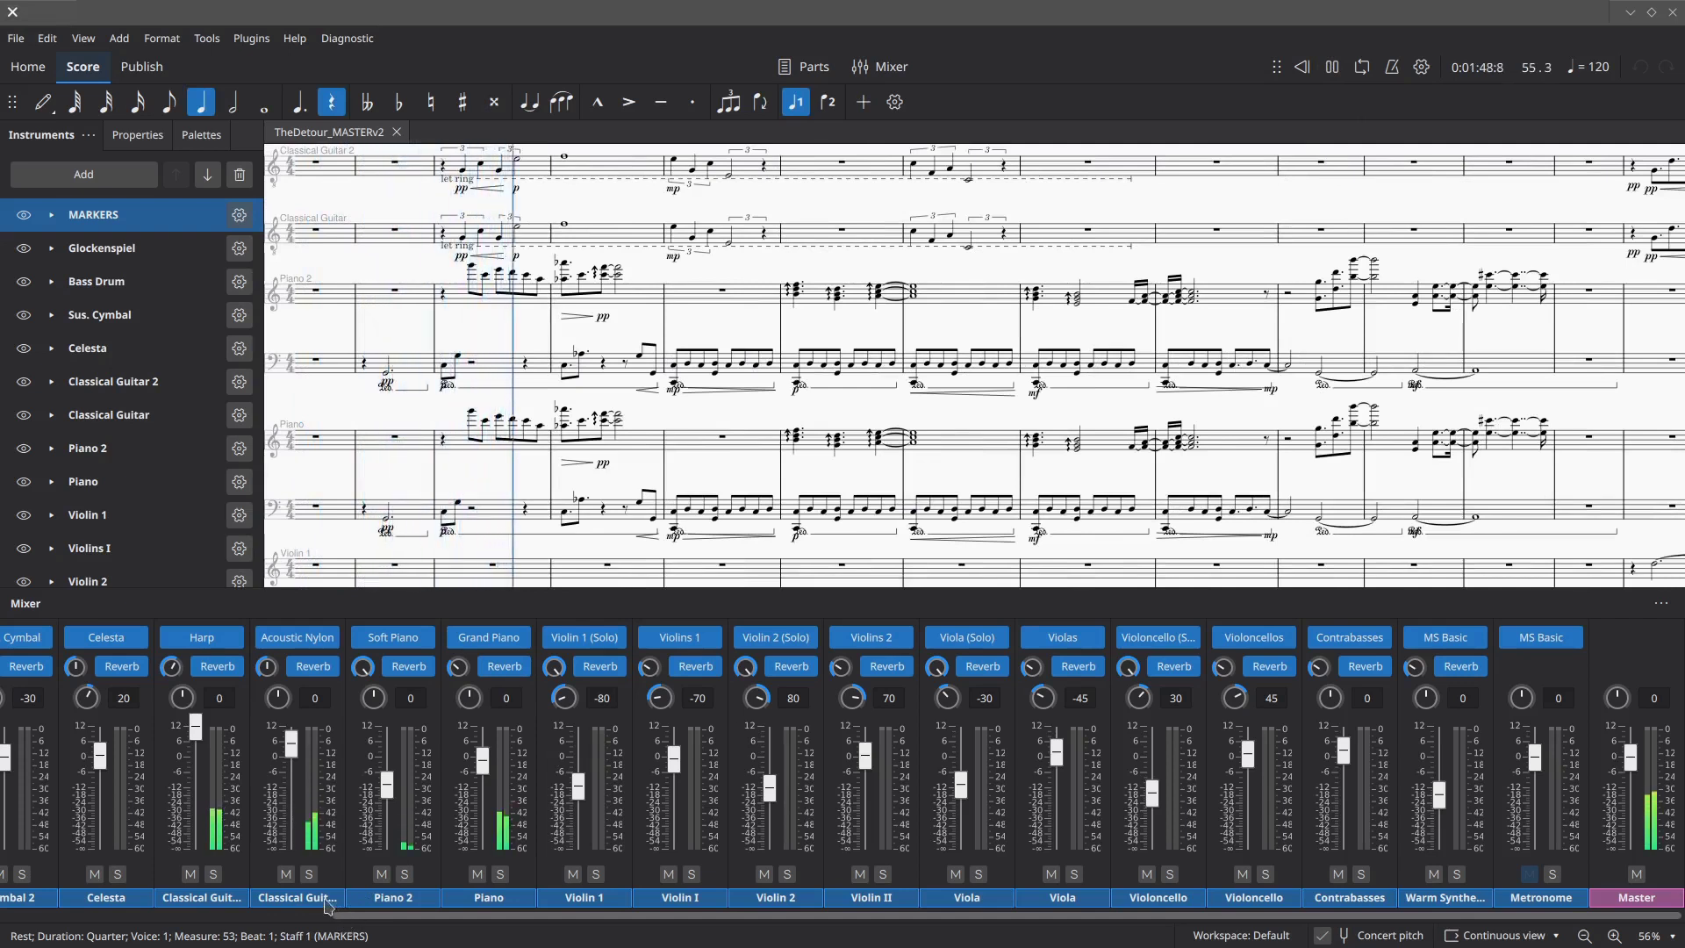
- Mute and unmute the Classical Guitar 2 channel, and do the same with Piano 2, to compare the doubled sounds during playback
left_click(191, 874)
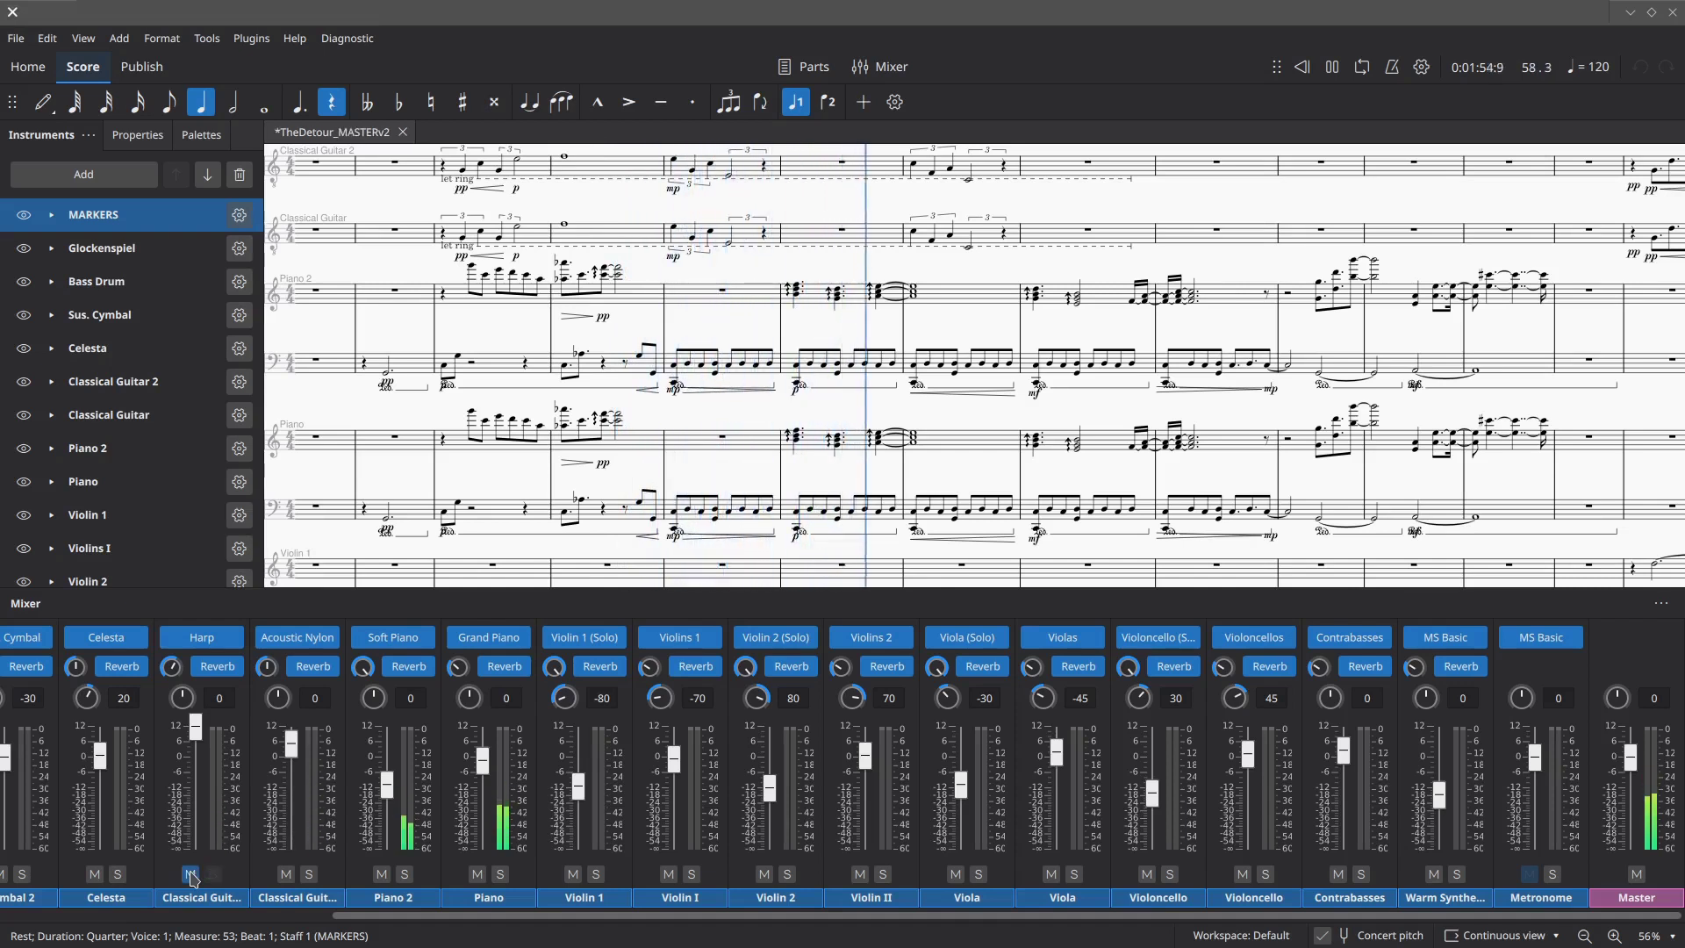
left_click(190, 875)
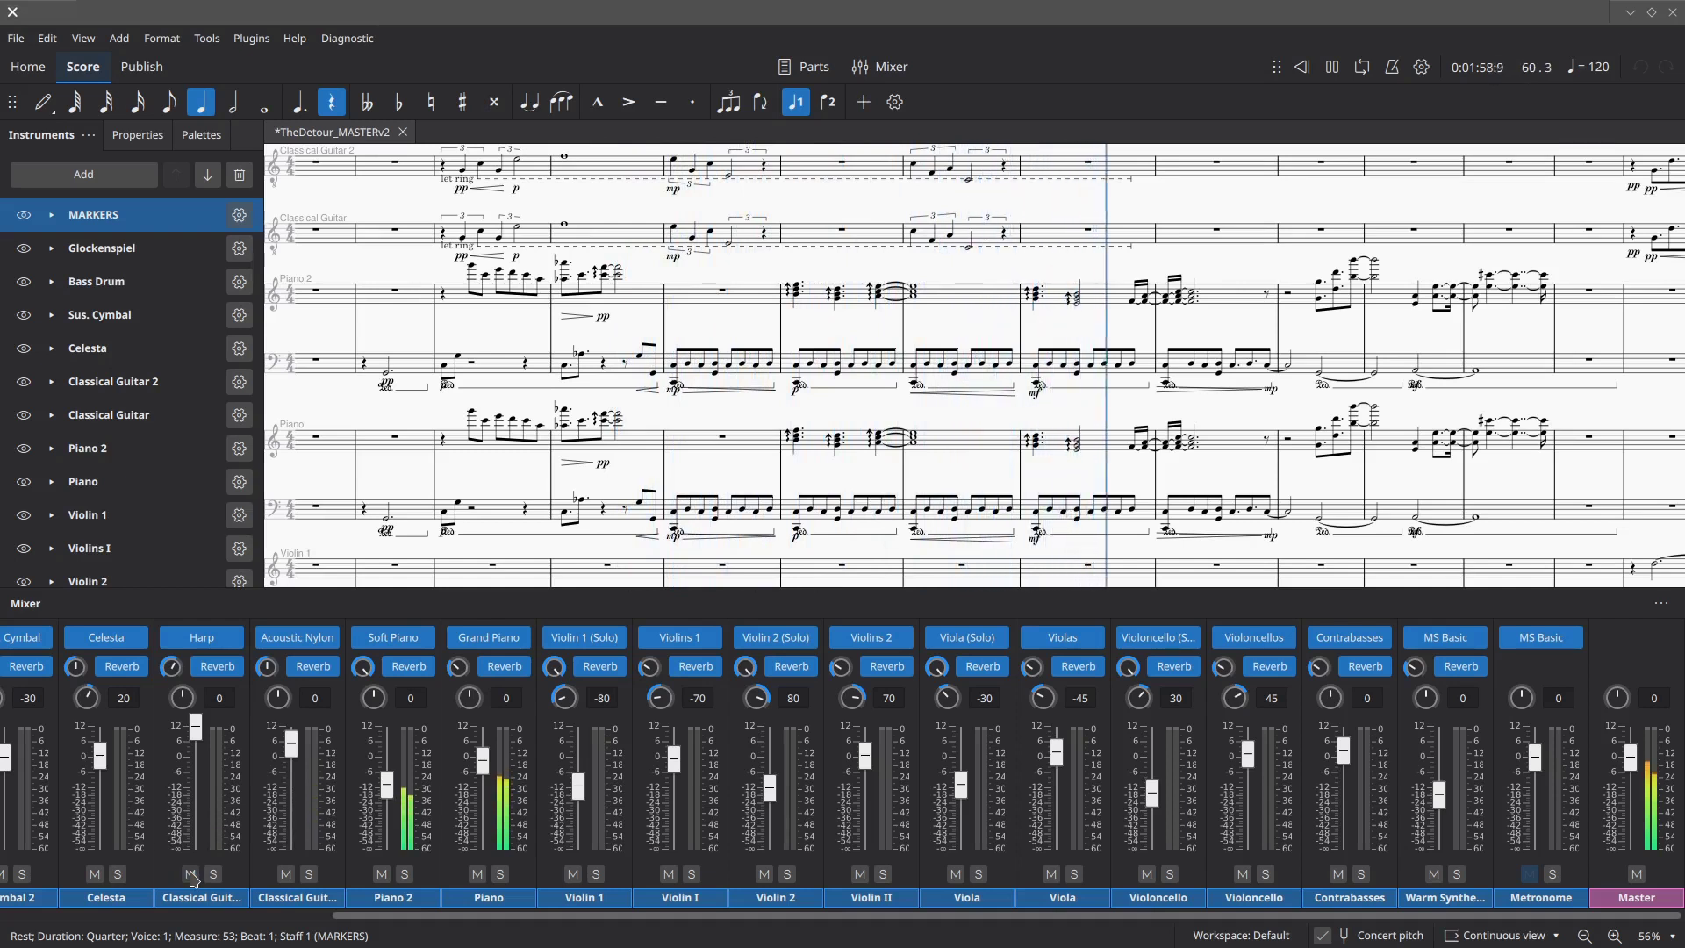
left_click(381, 874)
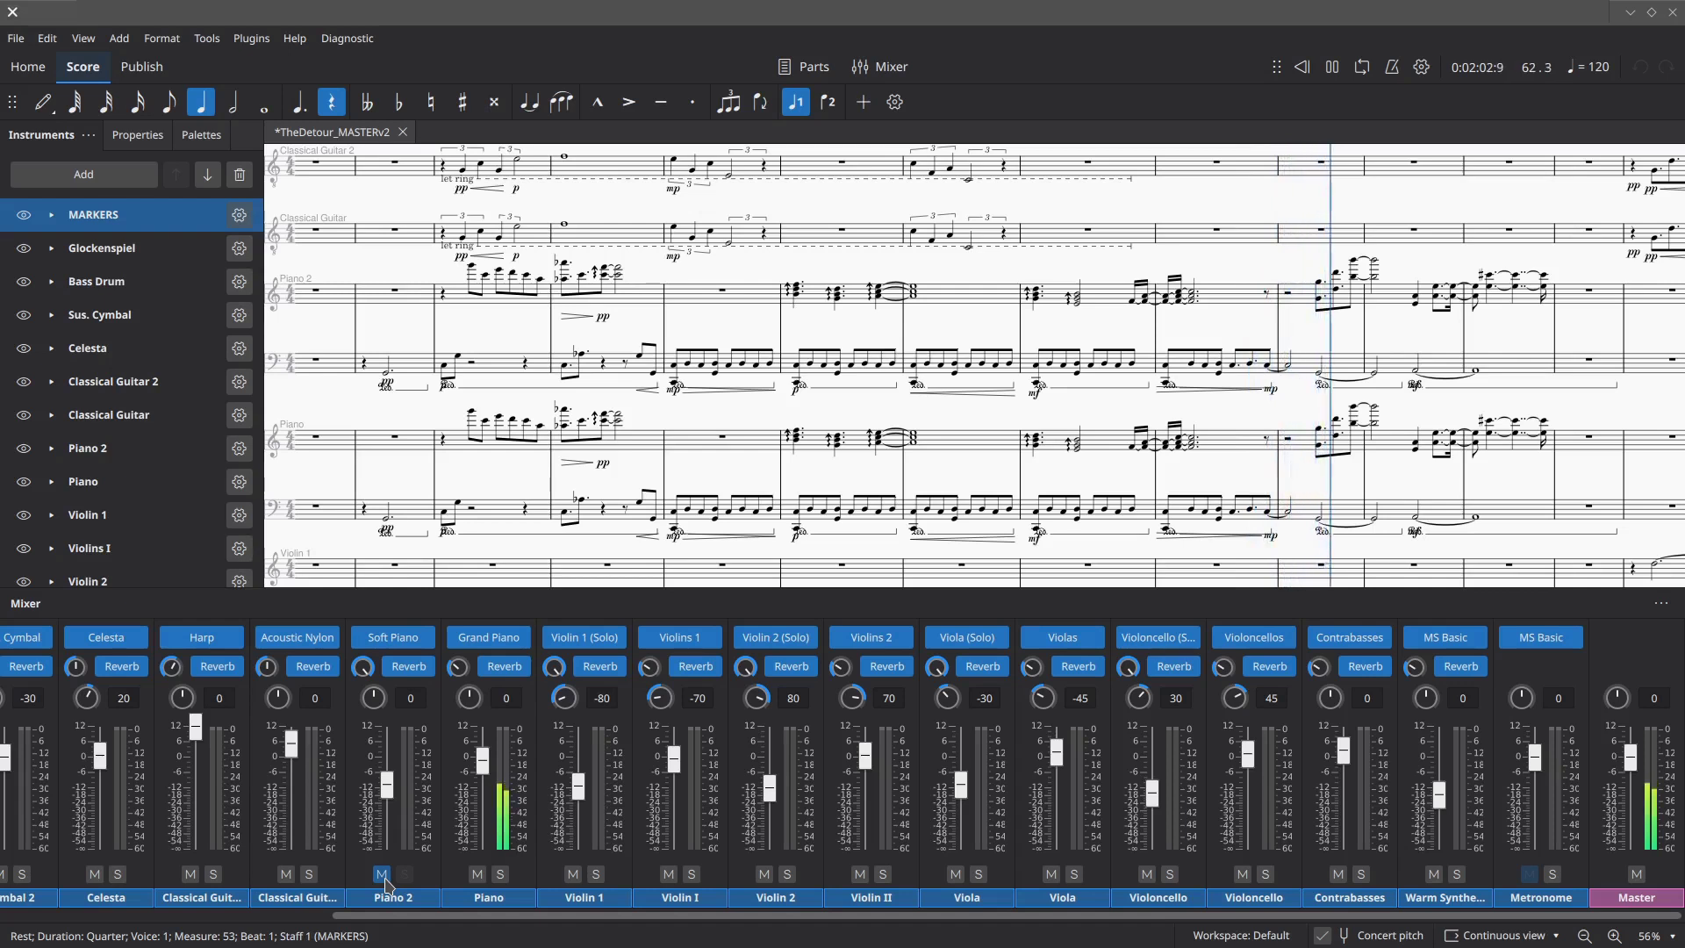
left_click(380, 874)
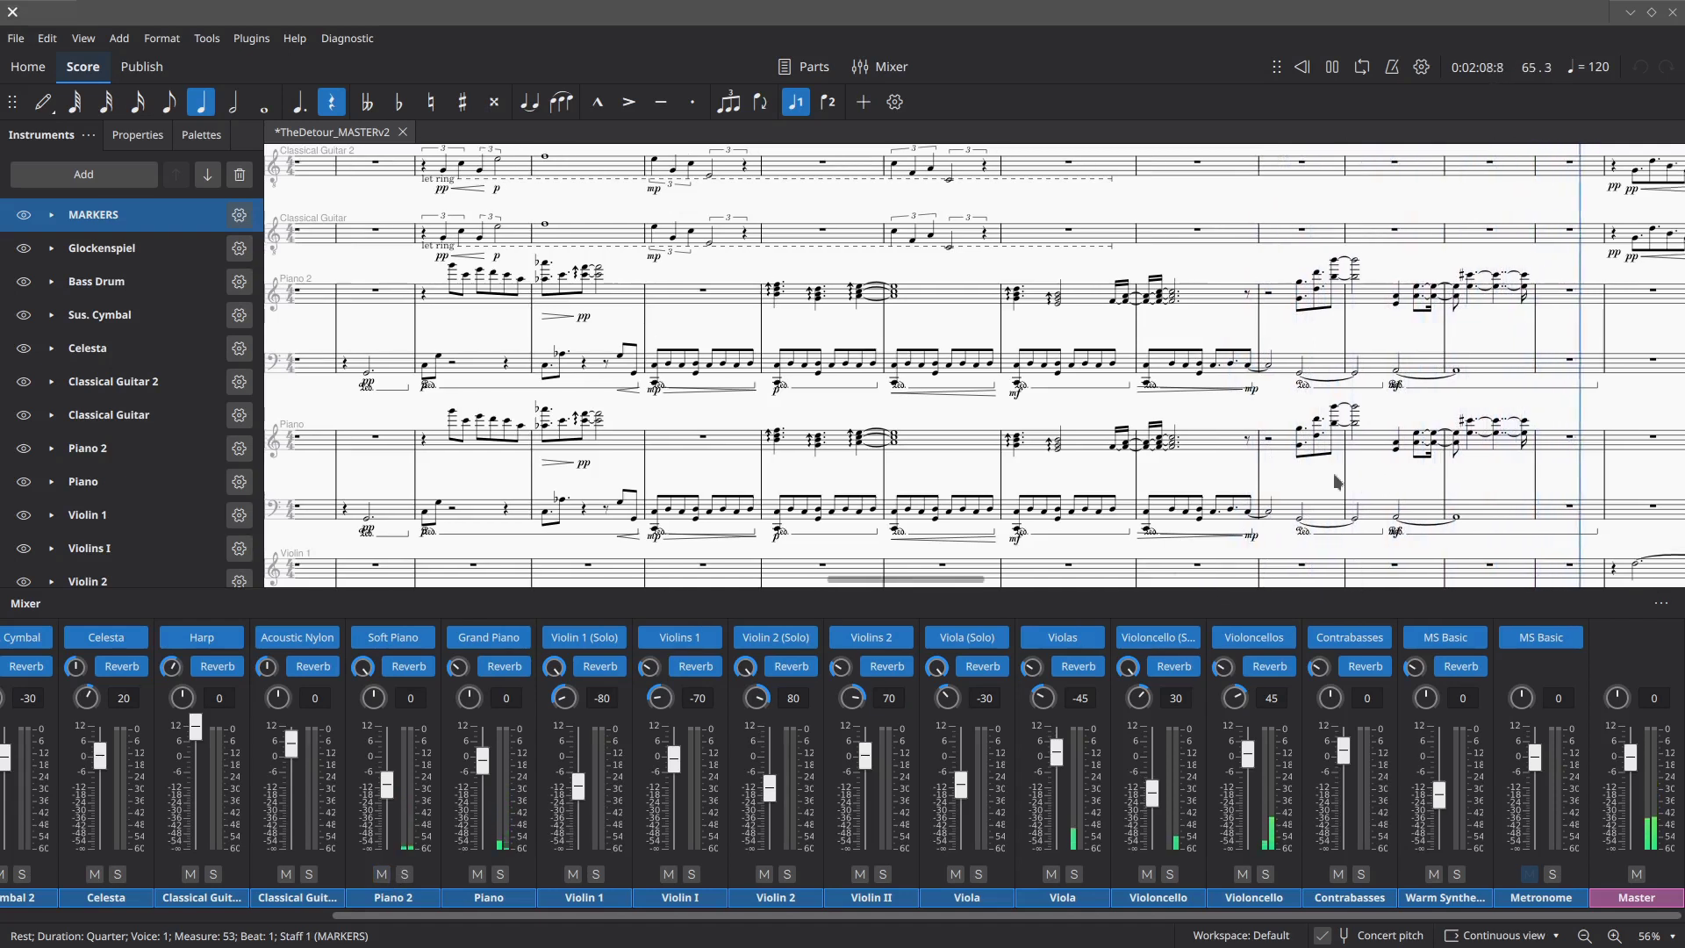
- Follow the doubled string entries and the classical guitar staves above them during playback
scroll(307, 348, "down", 3)
scroll(965, 398, "down", 6)
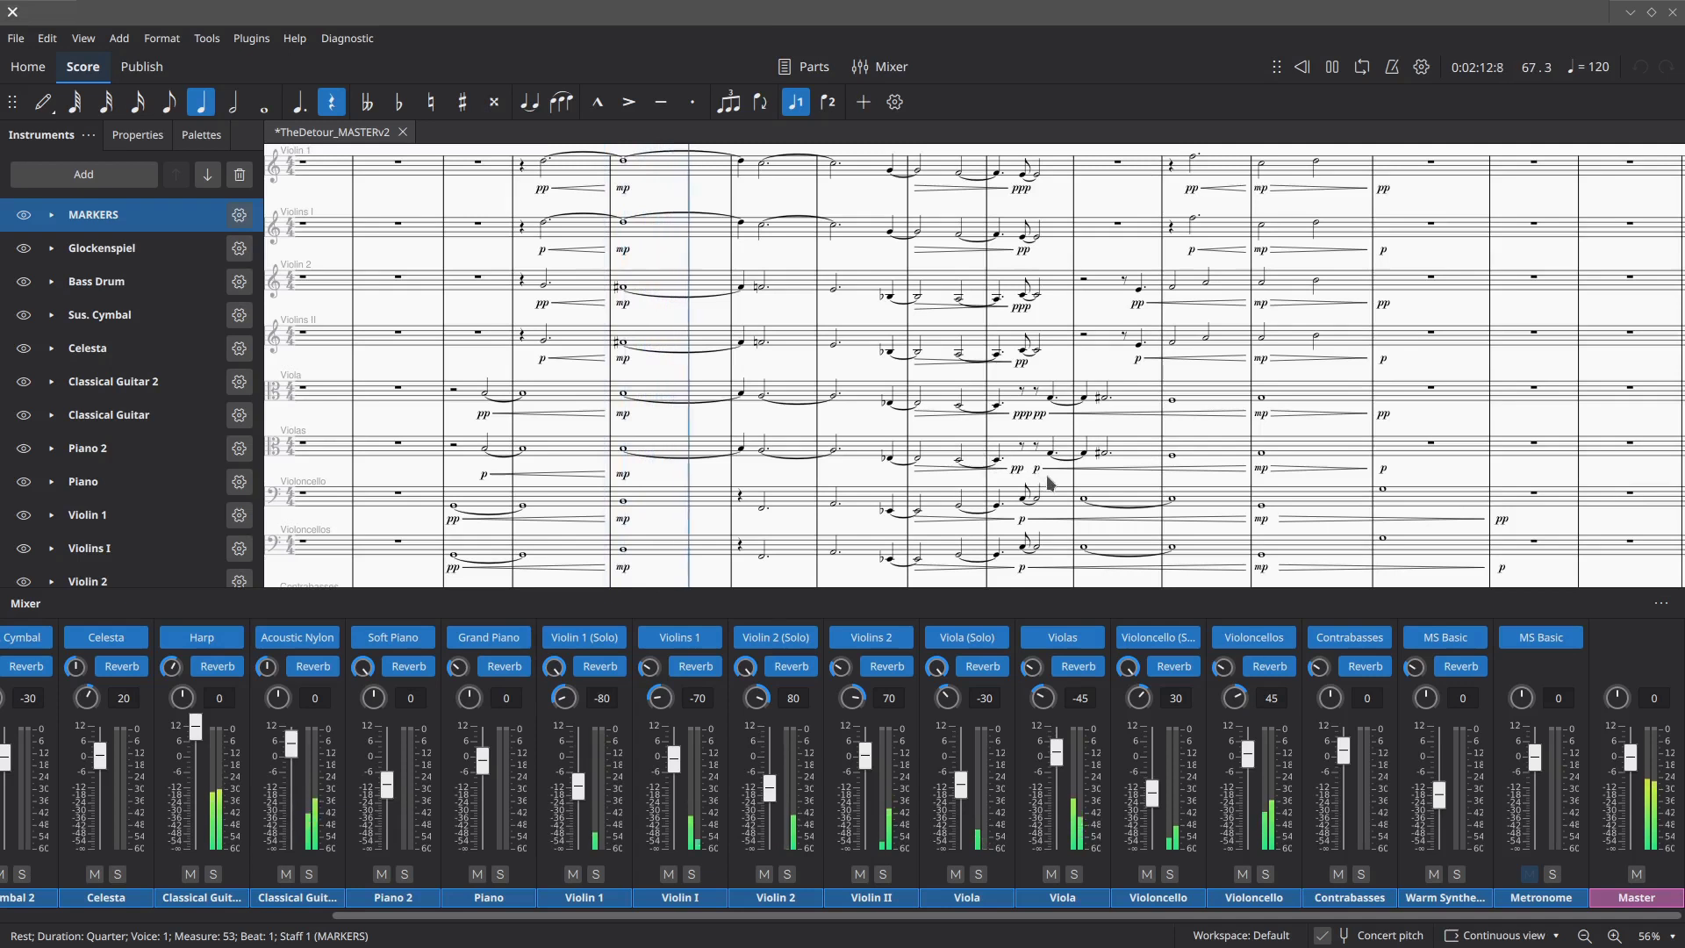
scroll(1053, 482, "up", 2)
scroll(1055, 488, "up", 8)
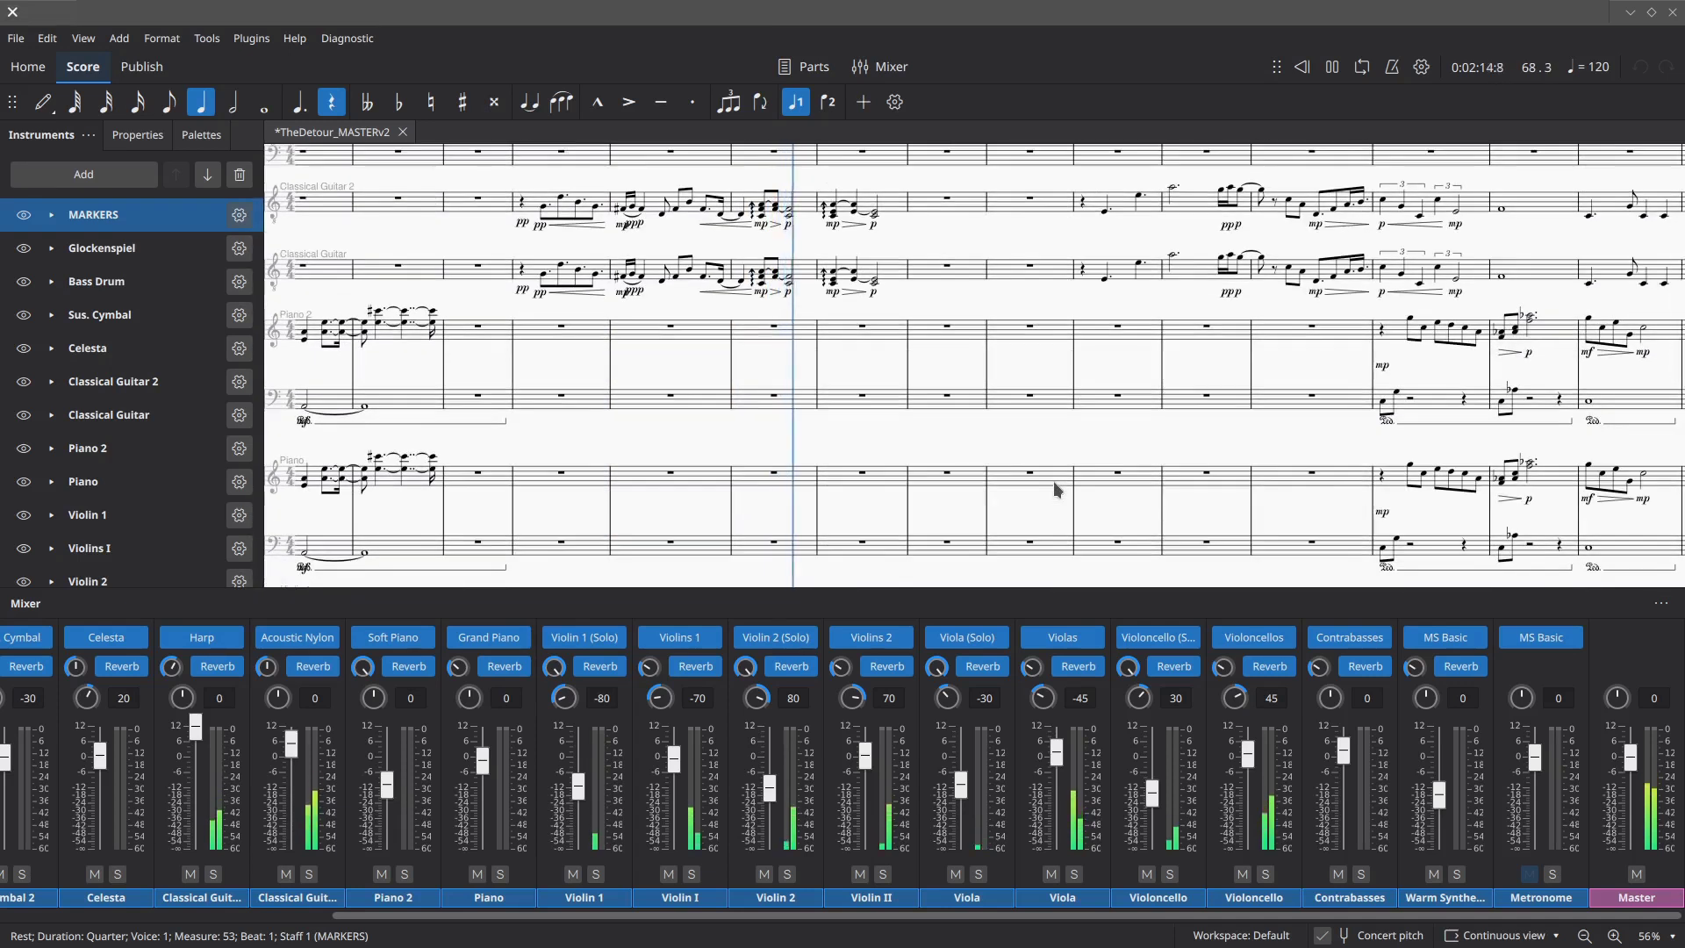
scroll(1053, 481, "down", 4)
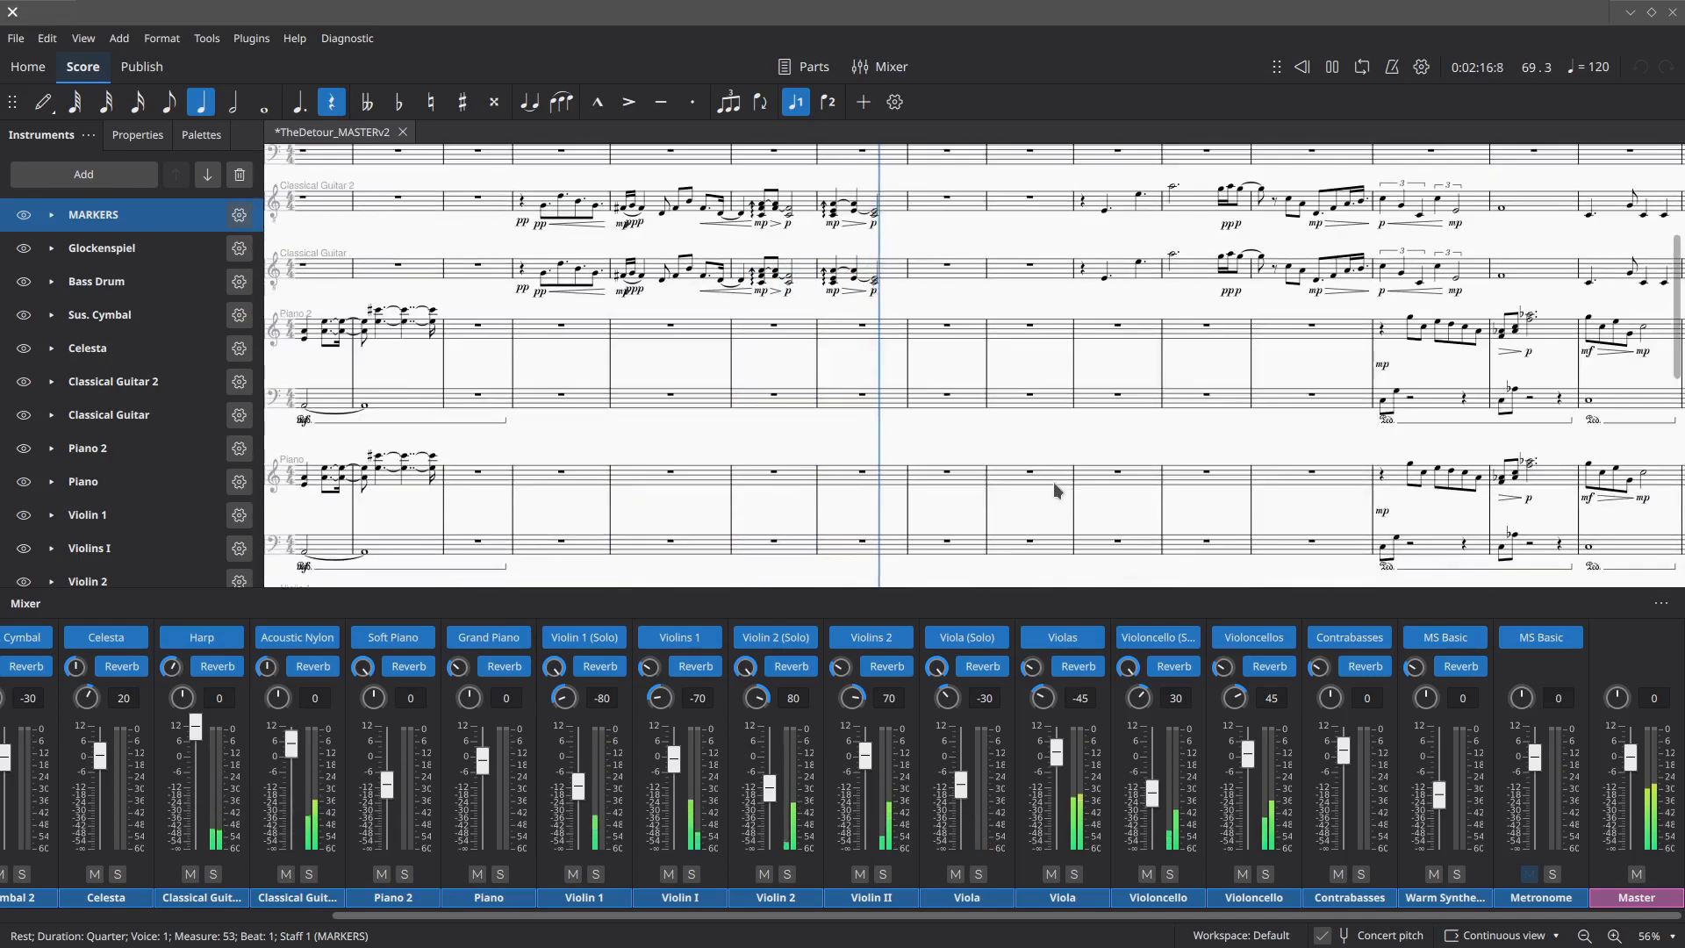
scroll(1058, 492, "down", 5)
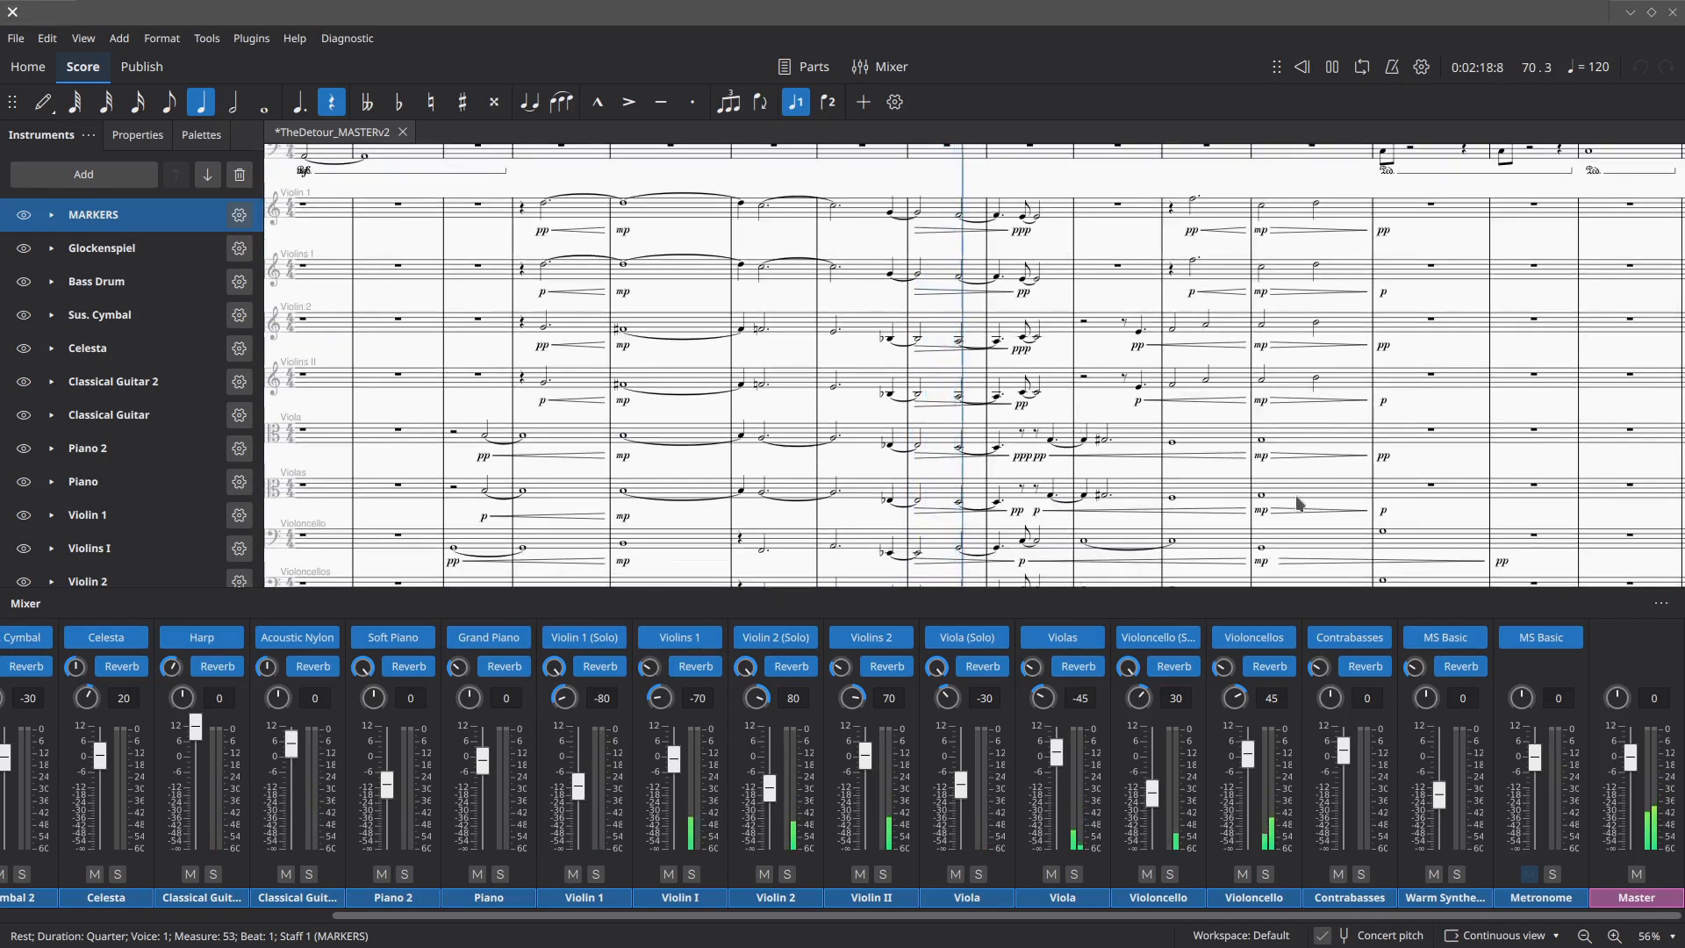
scroll(849, 366, "down", 2)
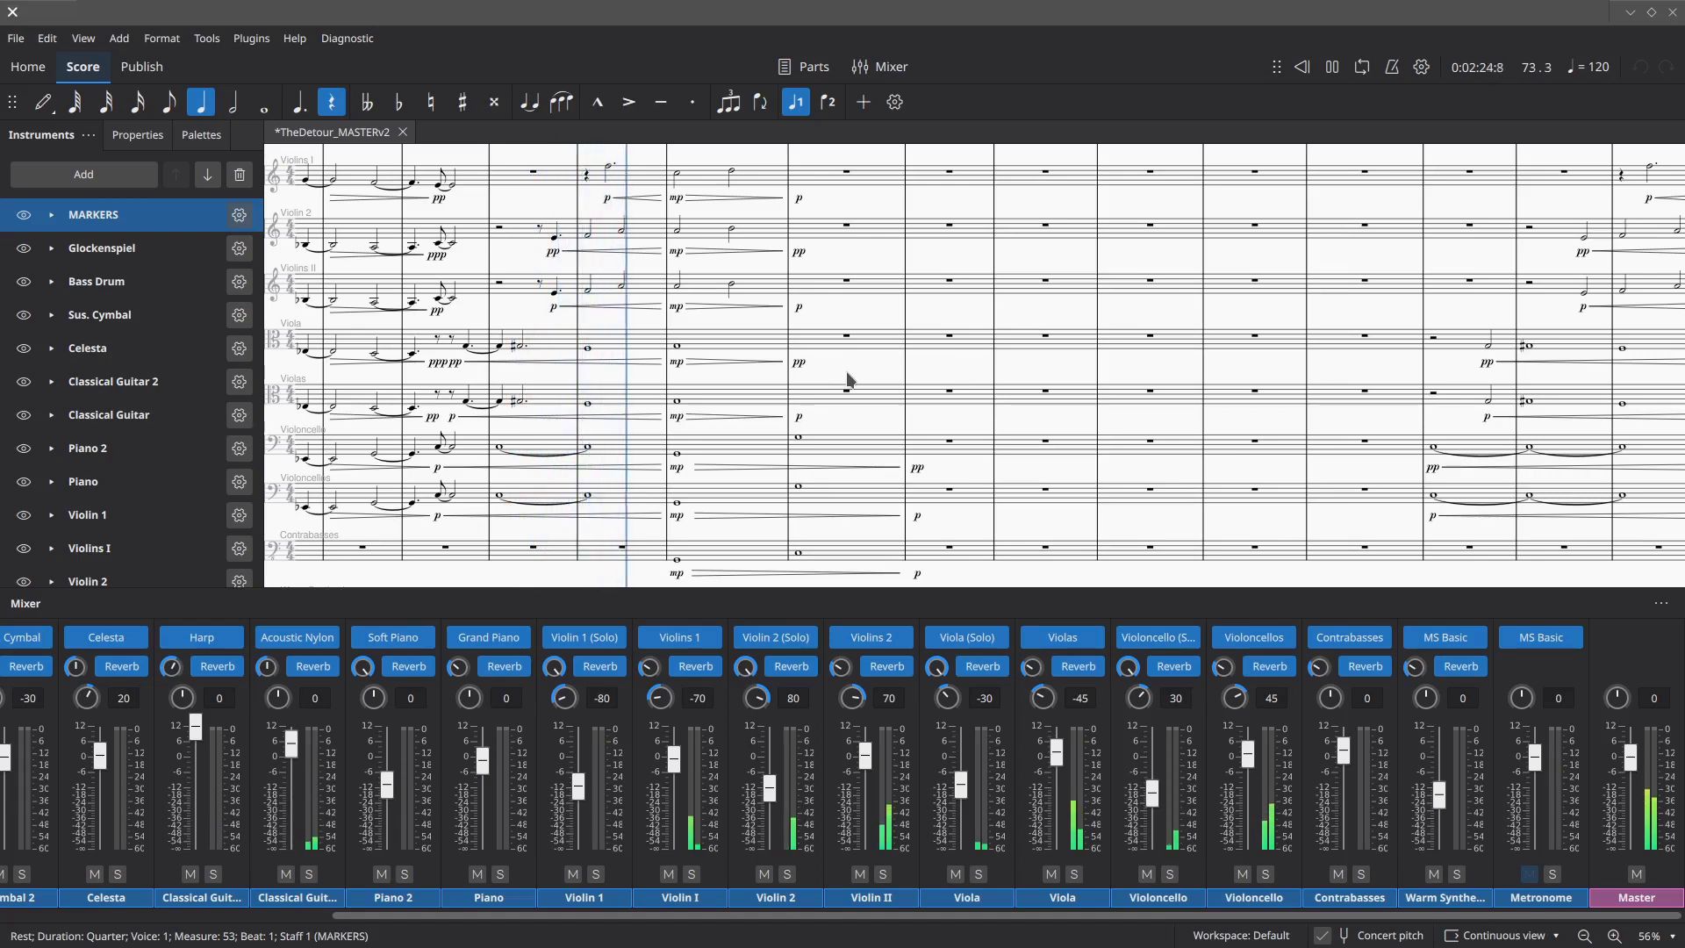
- Follow the next piano and guitar passage during playback and pause at measure 89
scroll(888, 374, "up", 3)
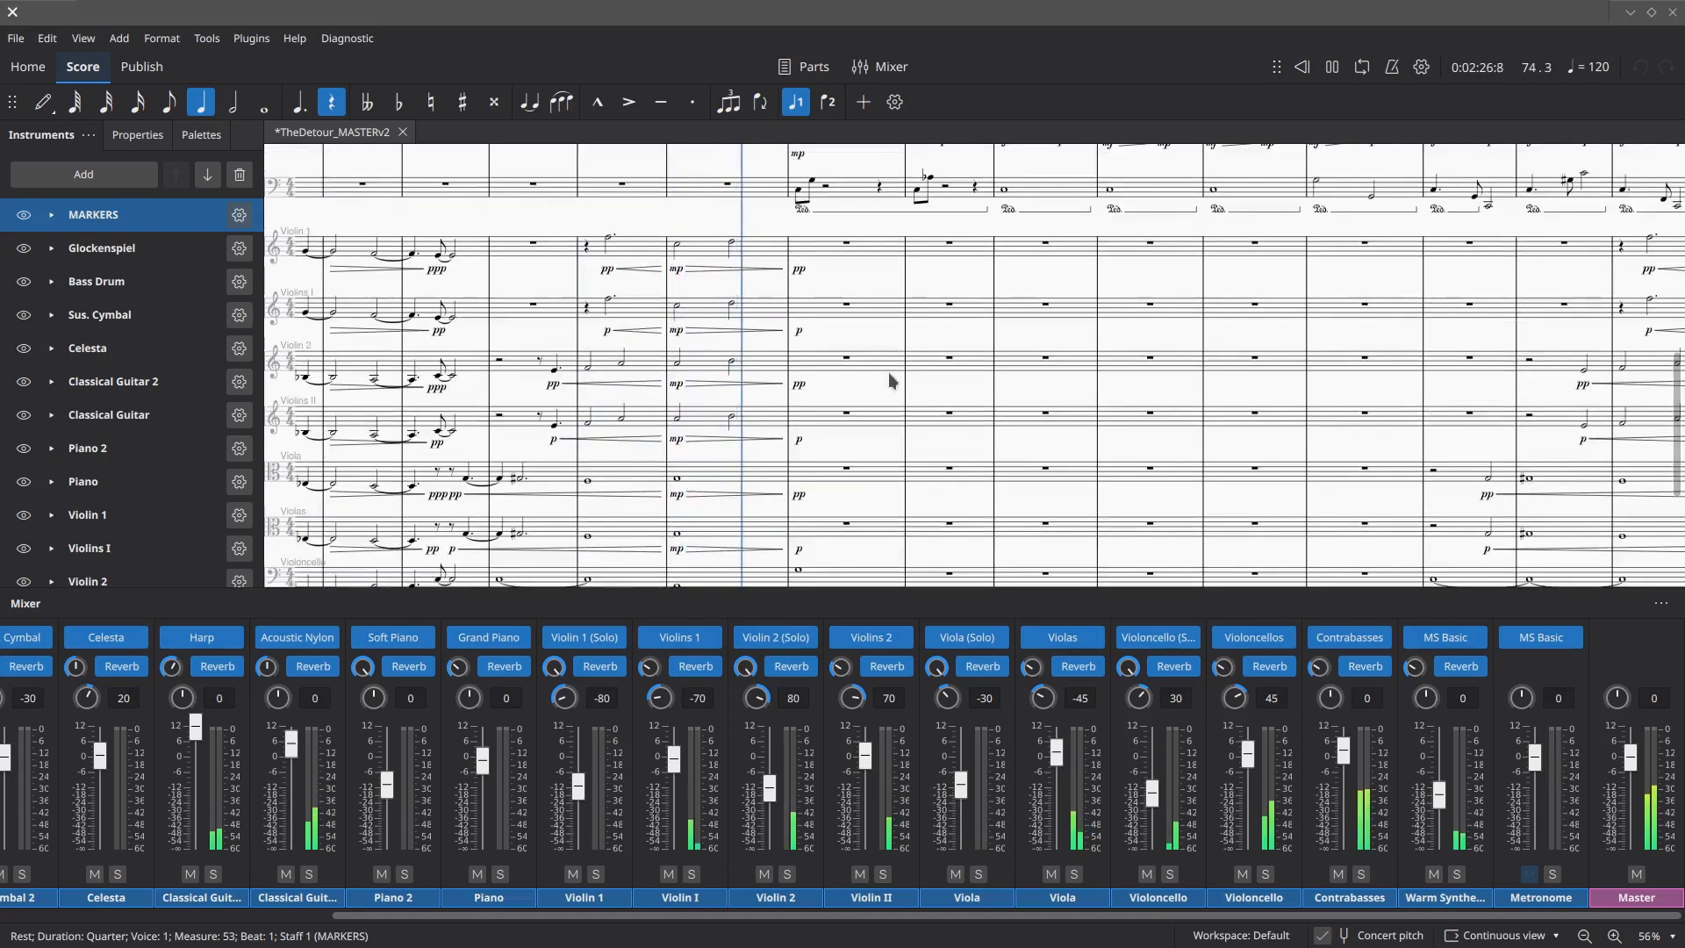
scroll(934, 386, "up", 3)
left_click_drag(1068, 400, 616, 380)
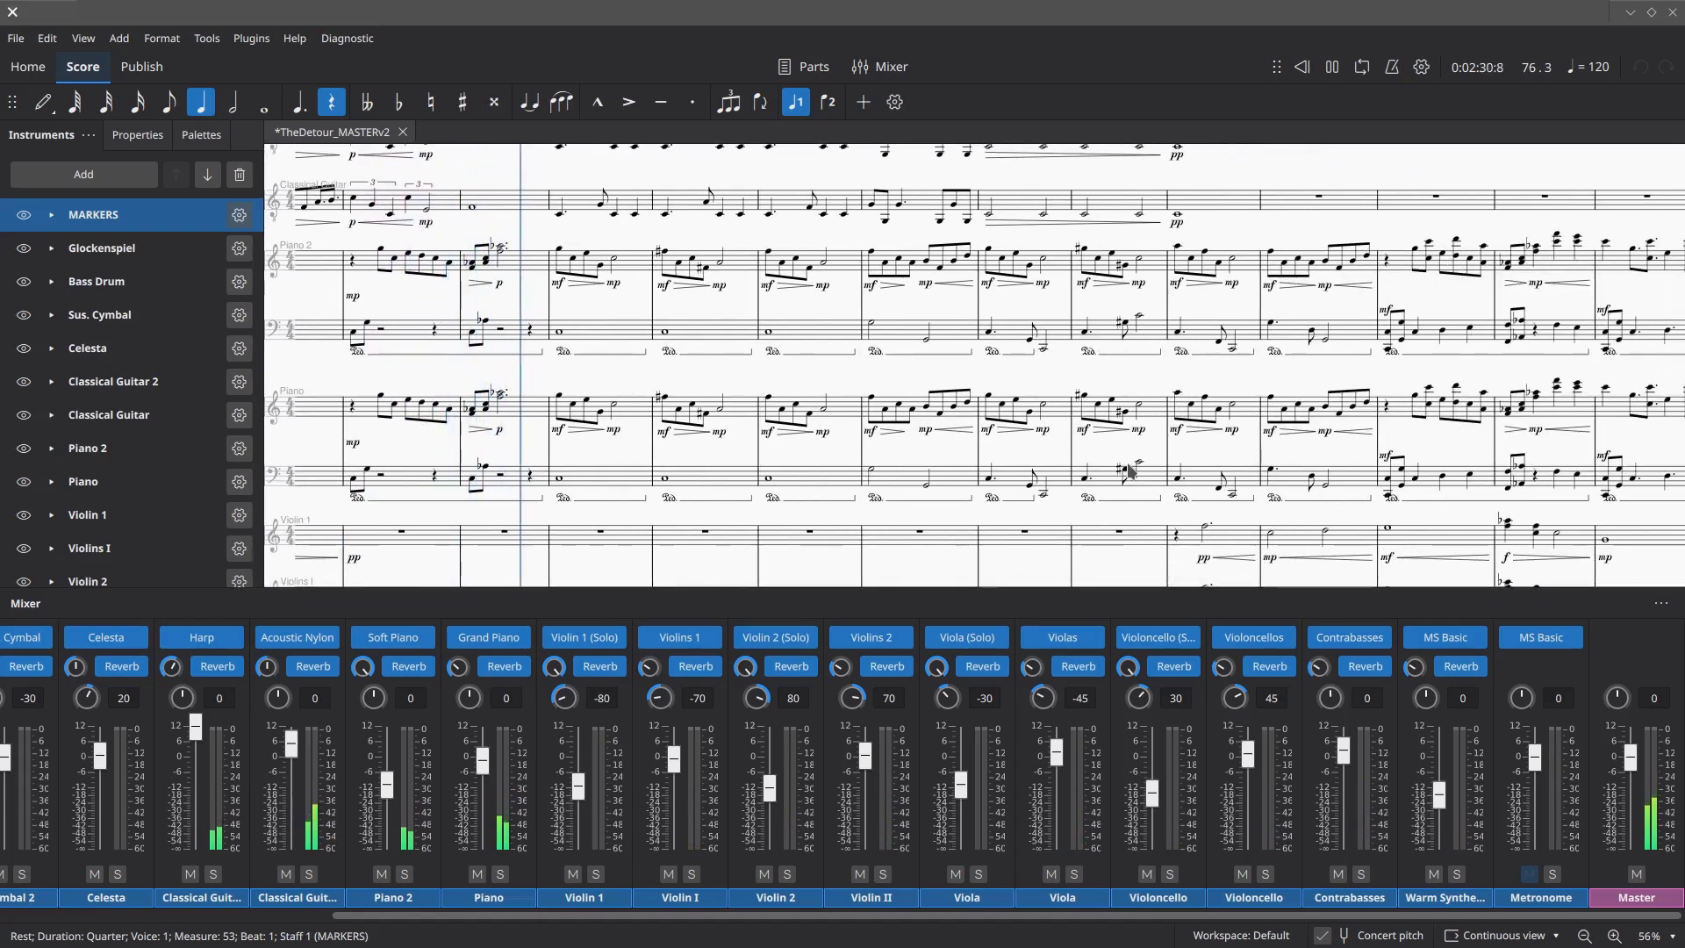
scroll(1140, 501, "up", 3)
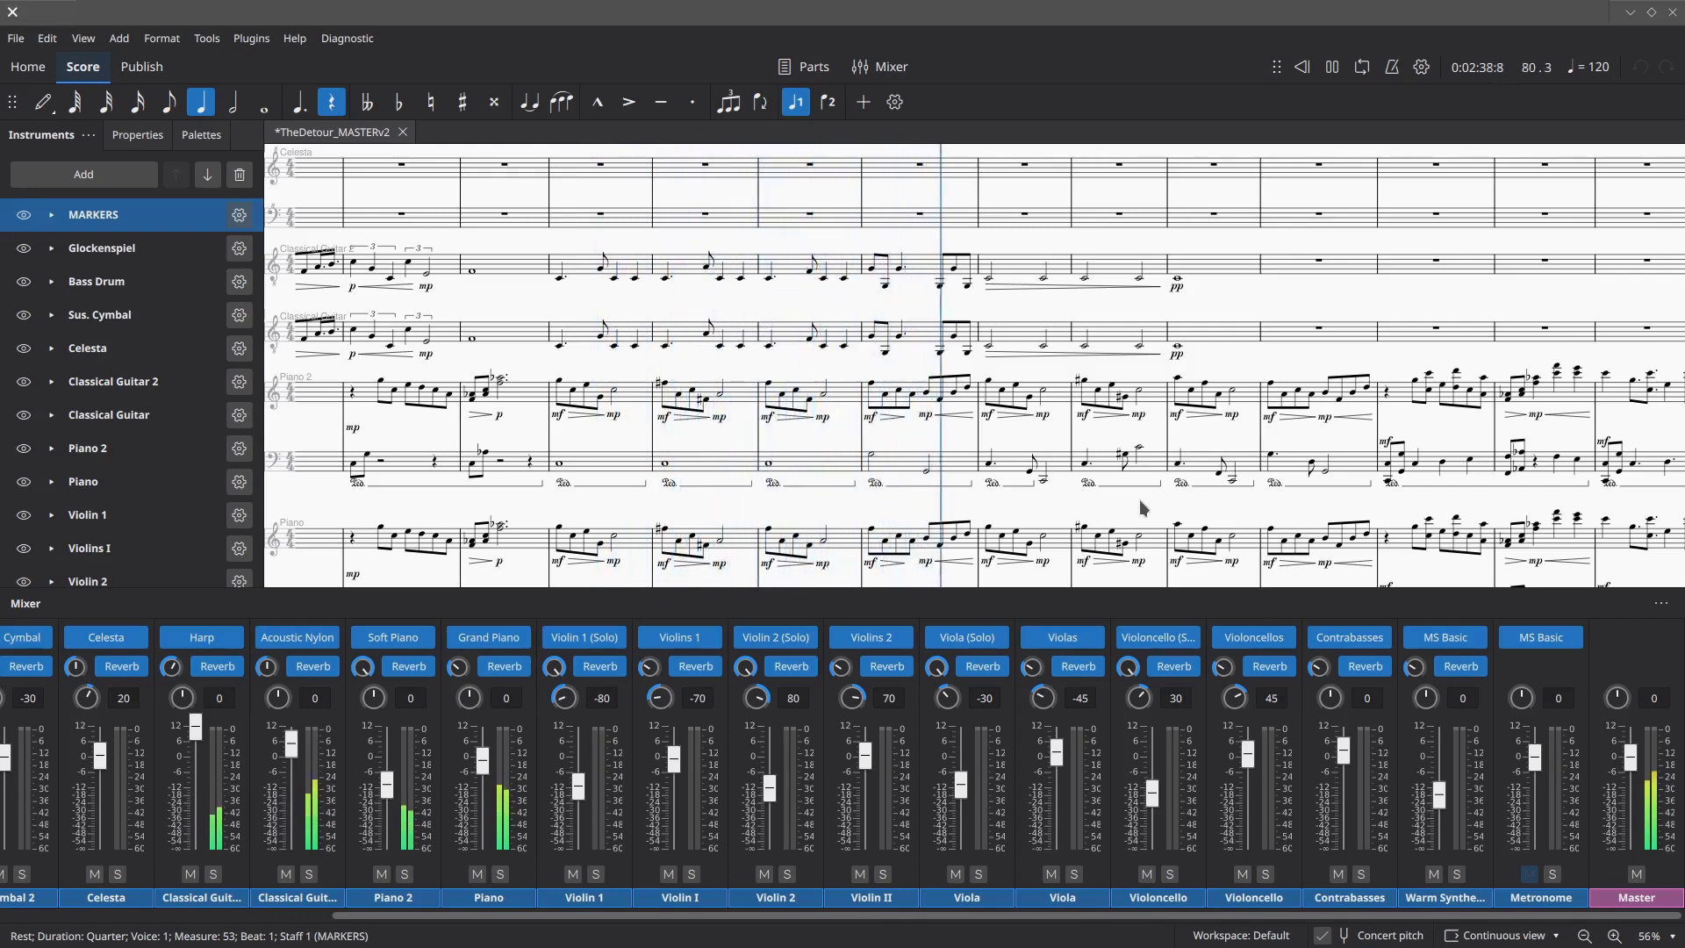
scroll(1250, 498, "right", 10)
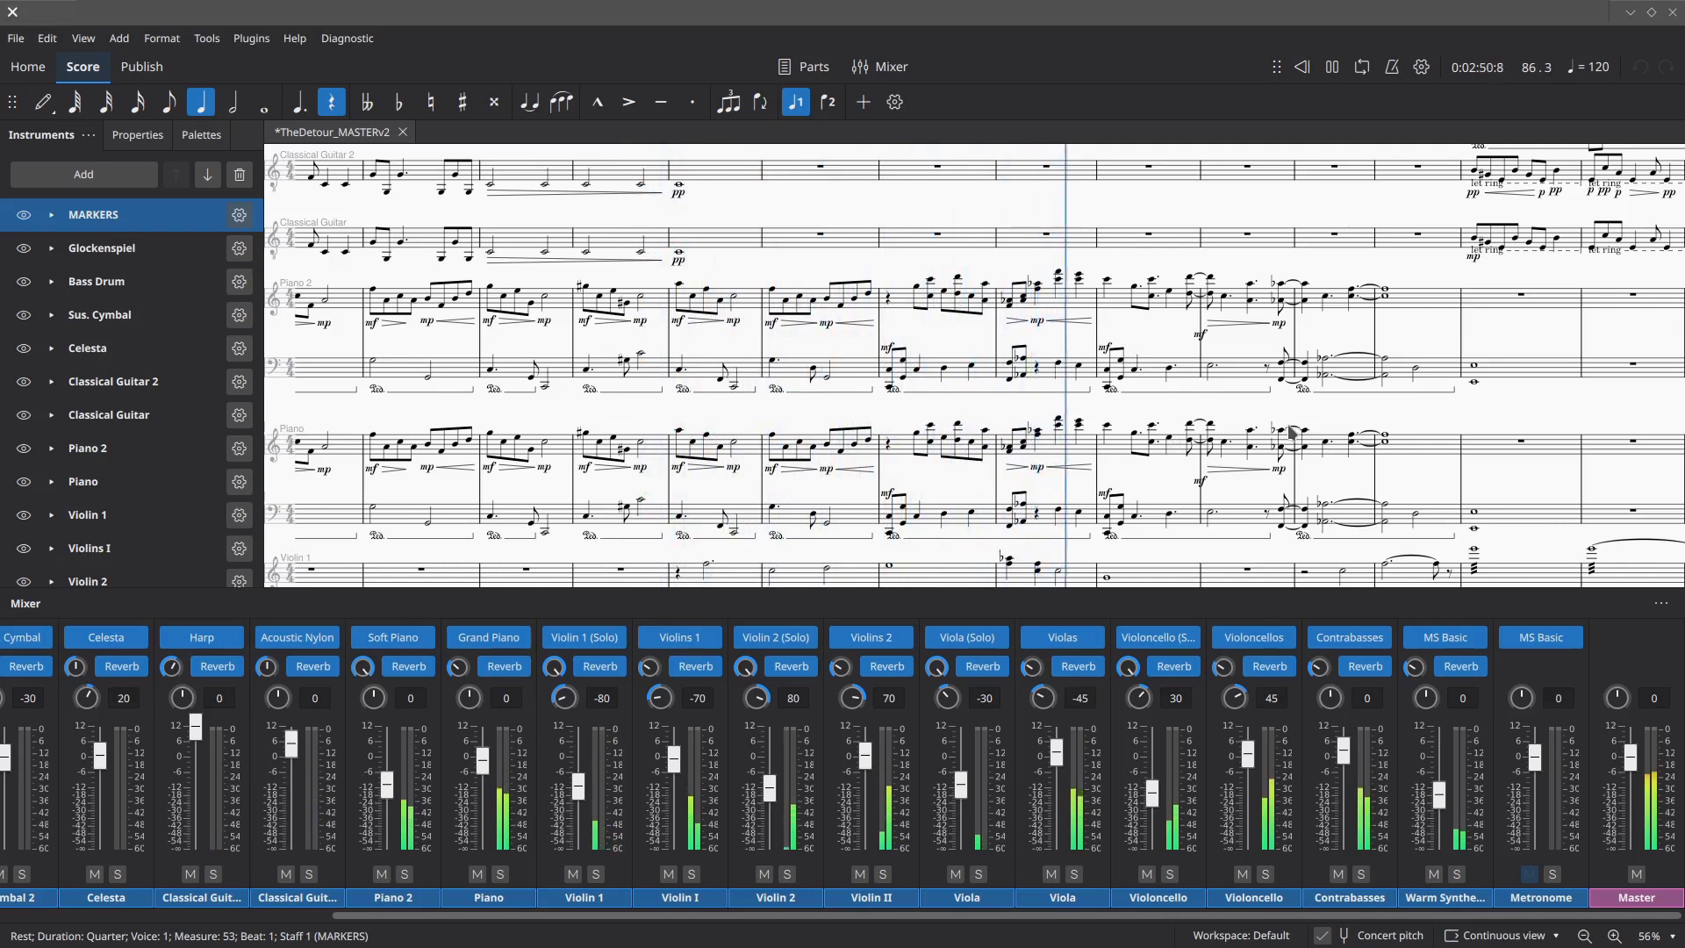
left_click(1333, 68)
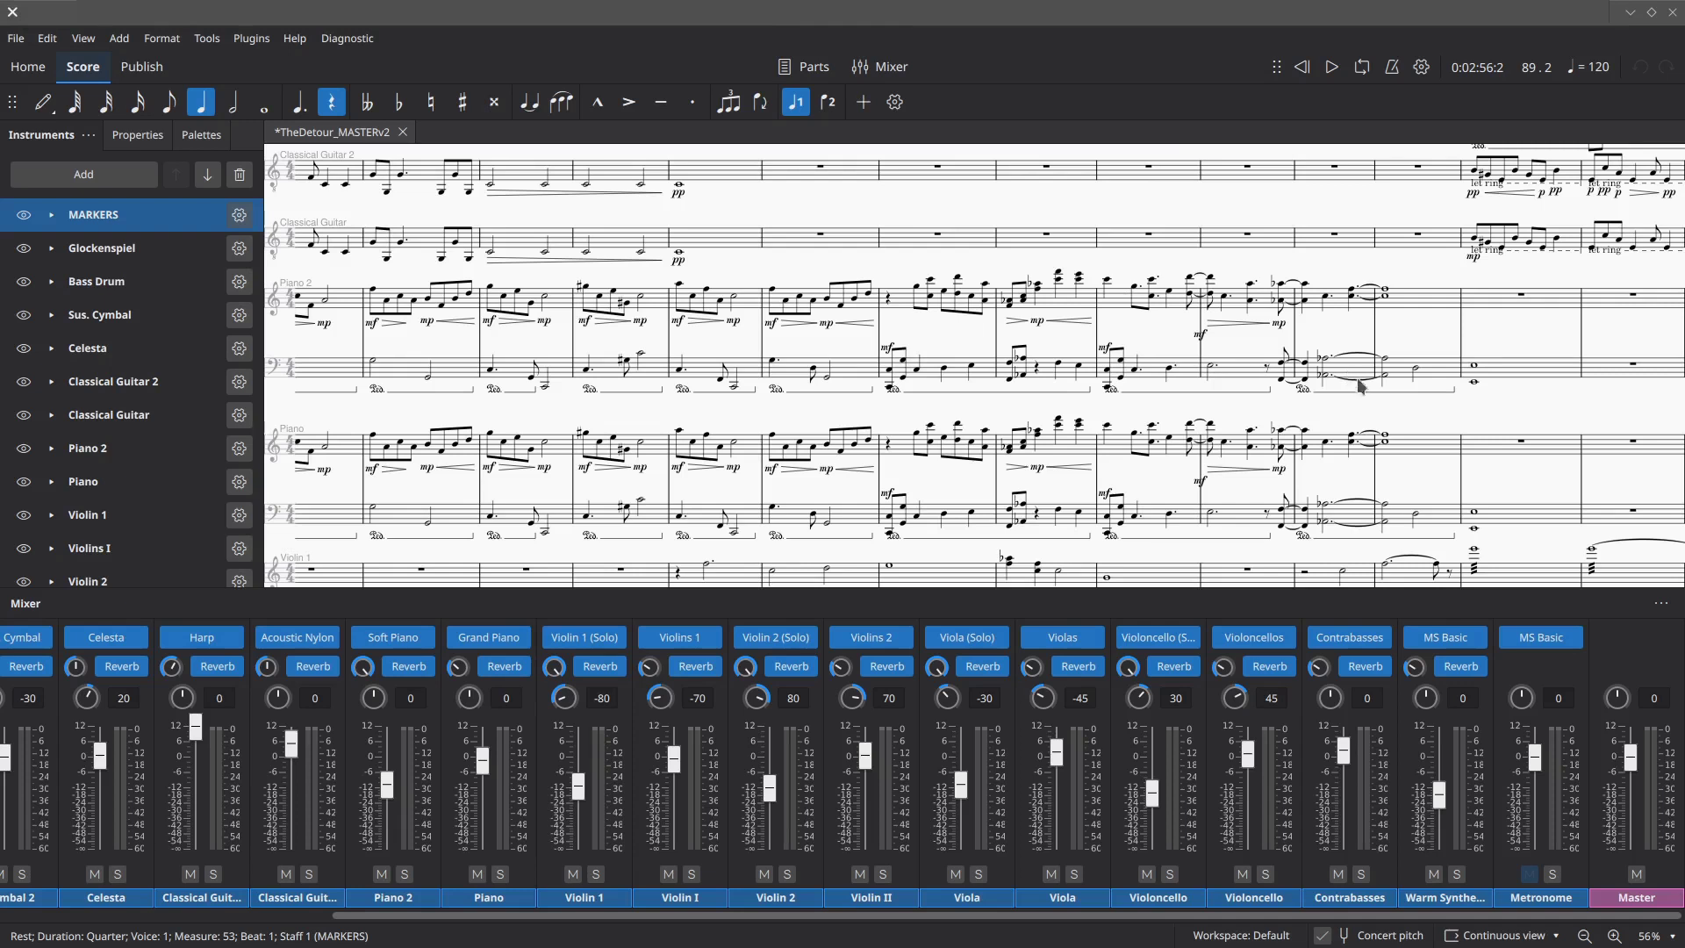
- Examine the solo and section string staves around the paused measure, comparing them with the piano and guitar staves above
scroll(1501, 413, "down", 2)
scroll(1502, 412, "down", 3)
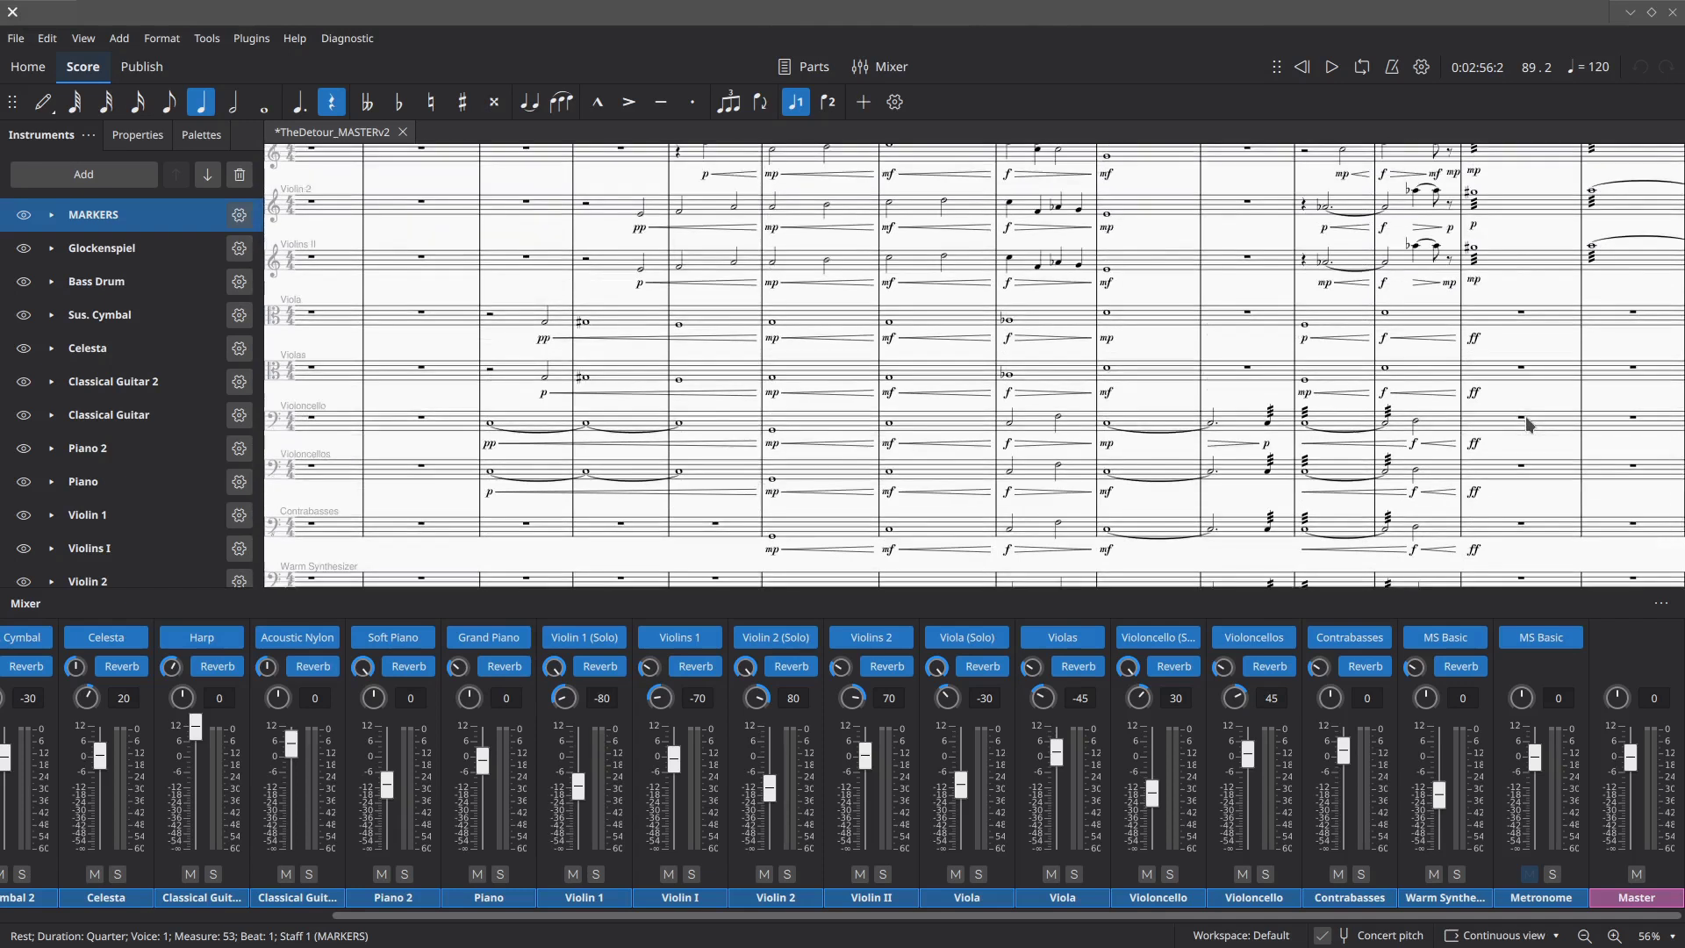
scroll(1543, 377, "up", 3)
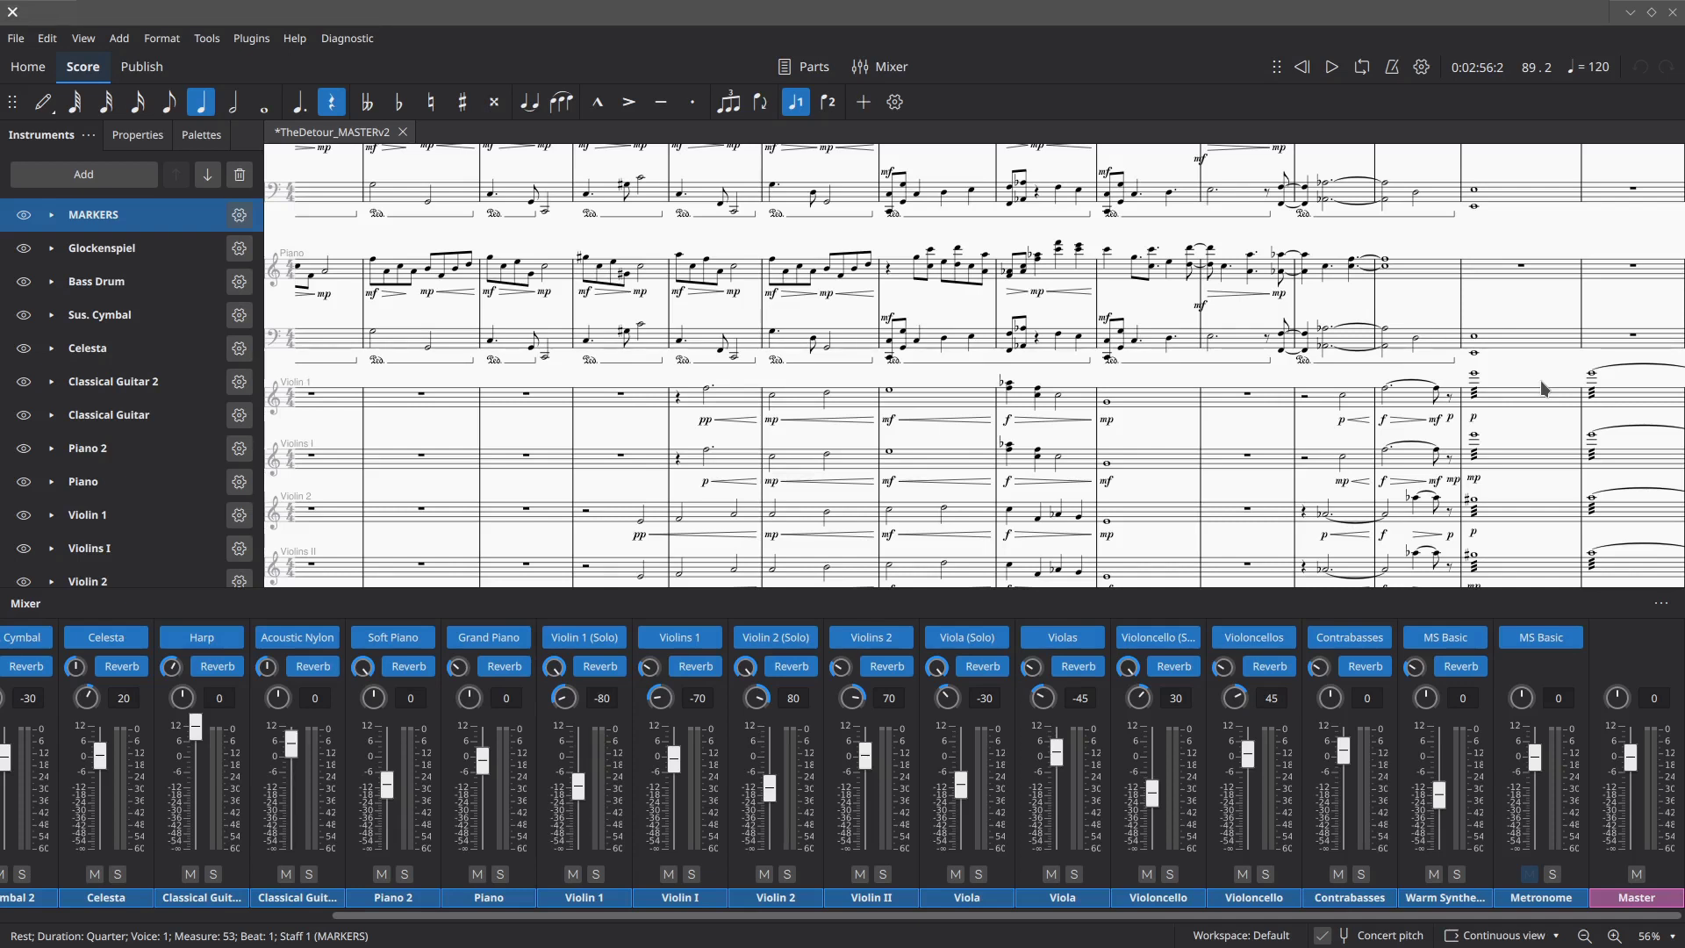
scroll(1278, 402, "up", 3)
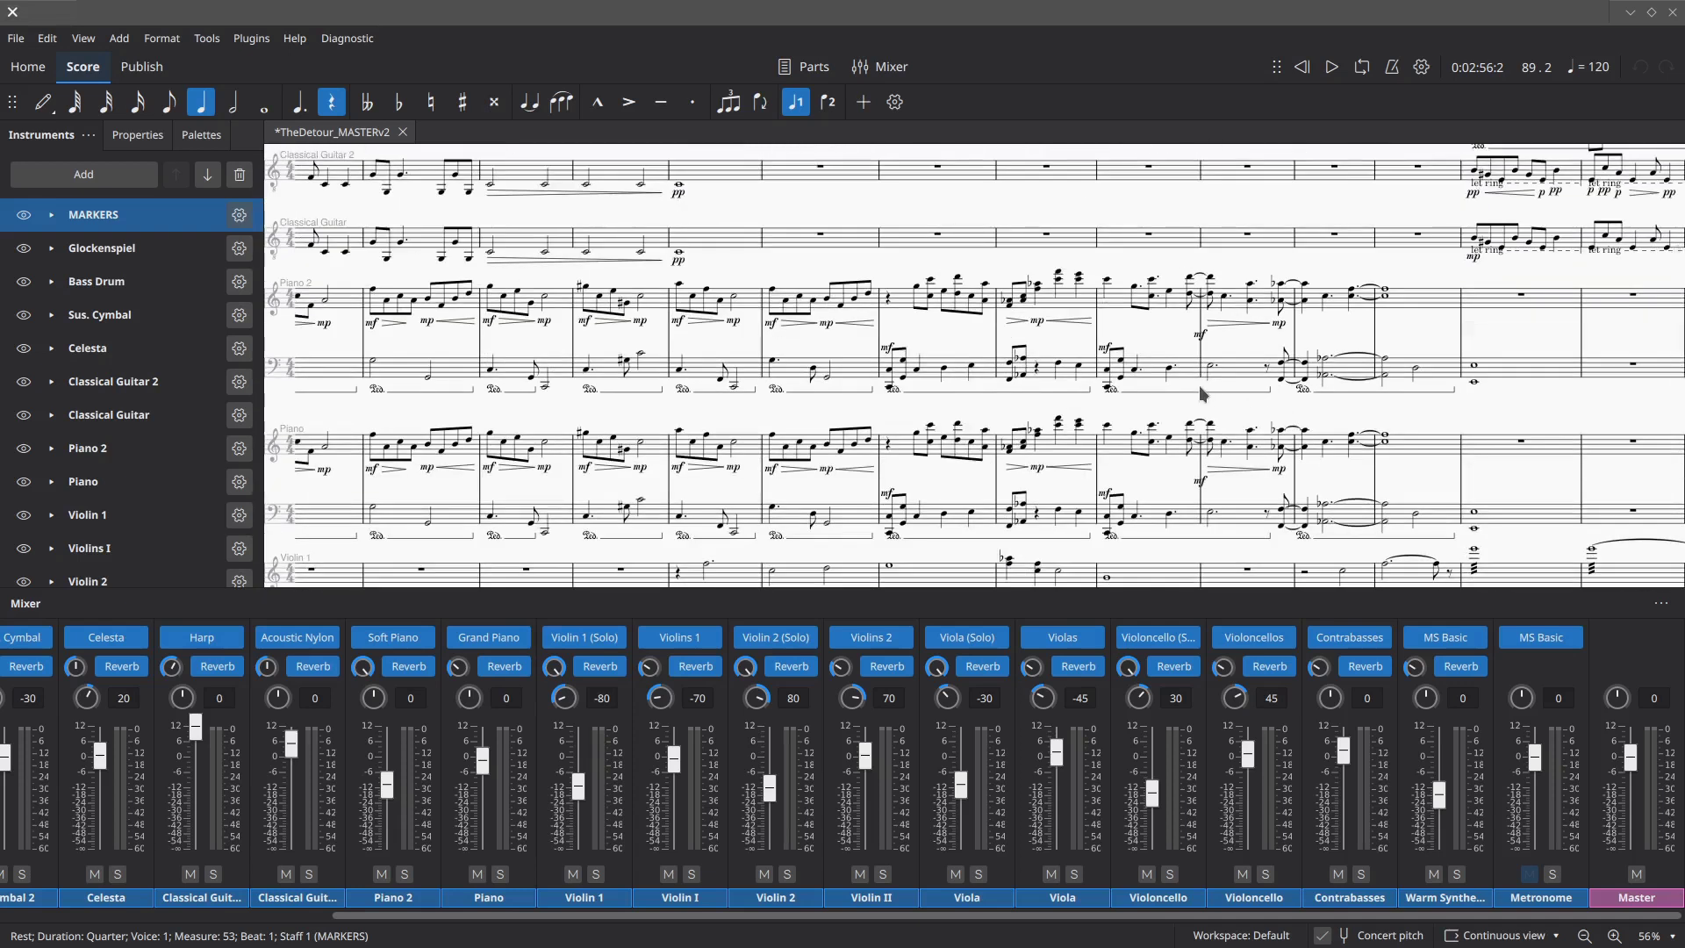
scroll(1200, 390, "down", 2)
scroll(1203, 393, "down", 8)
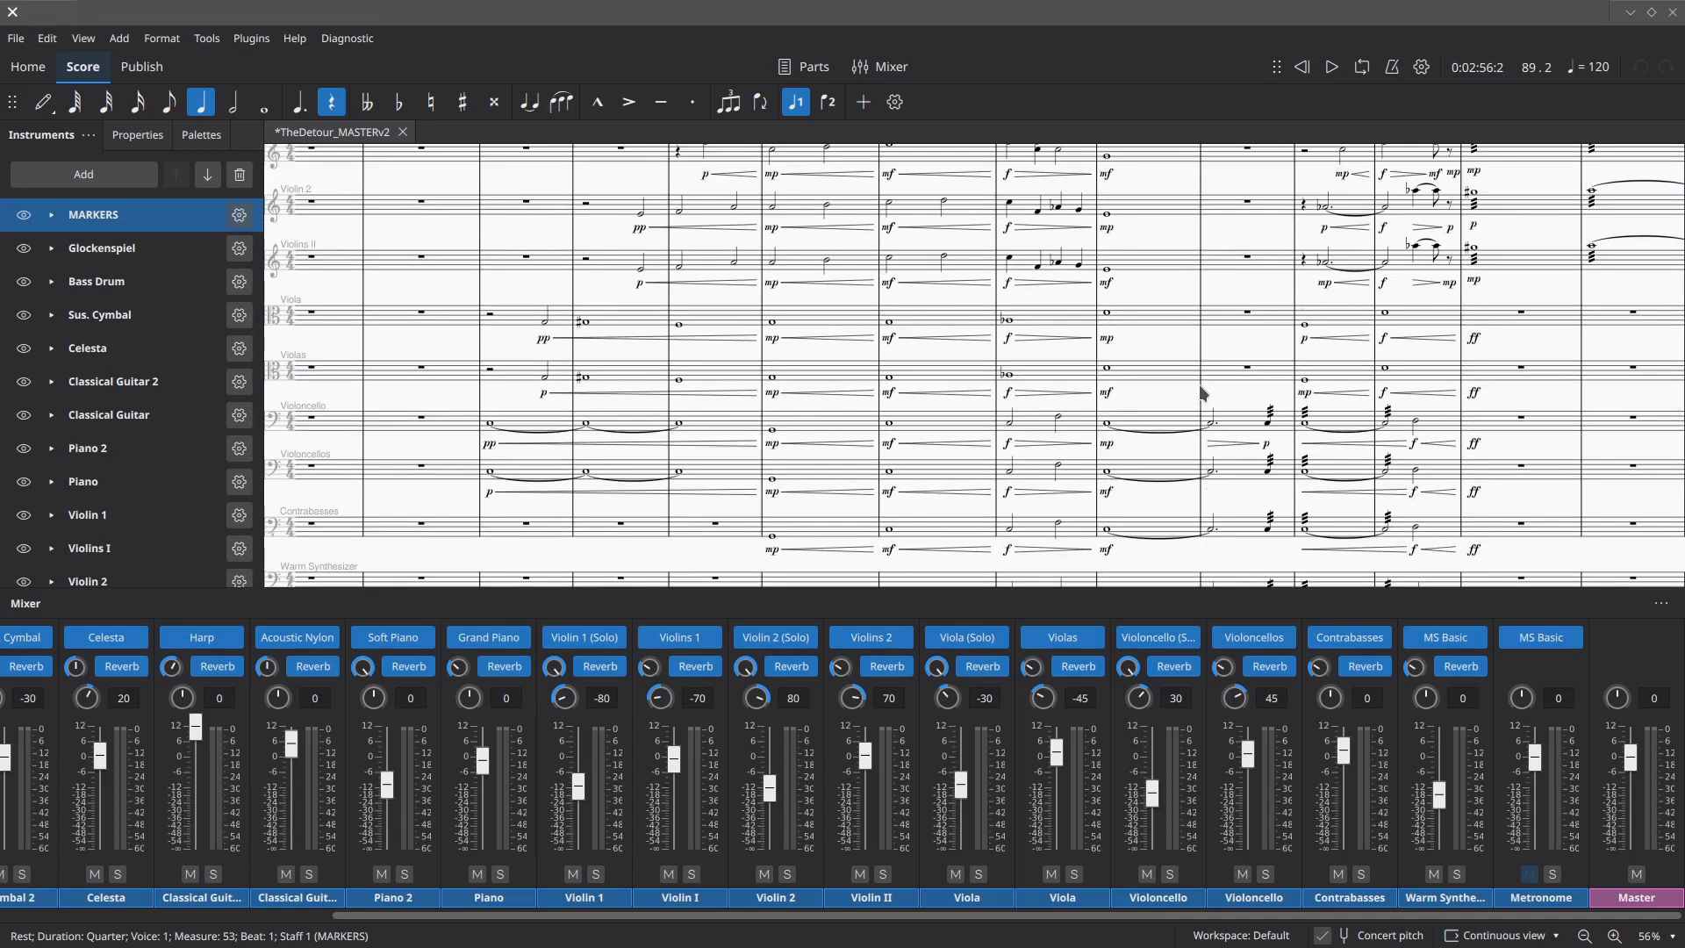
scroll(1201, 390, "up", 7)
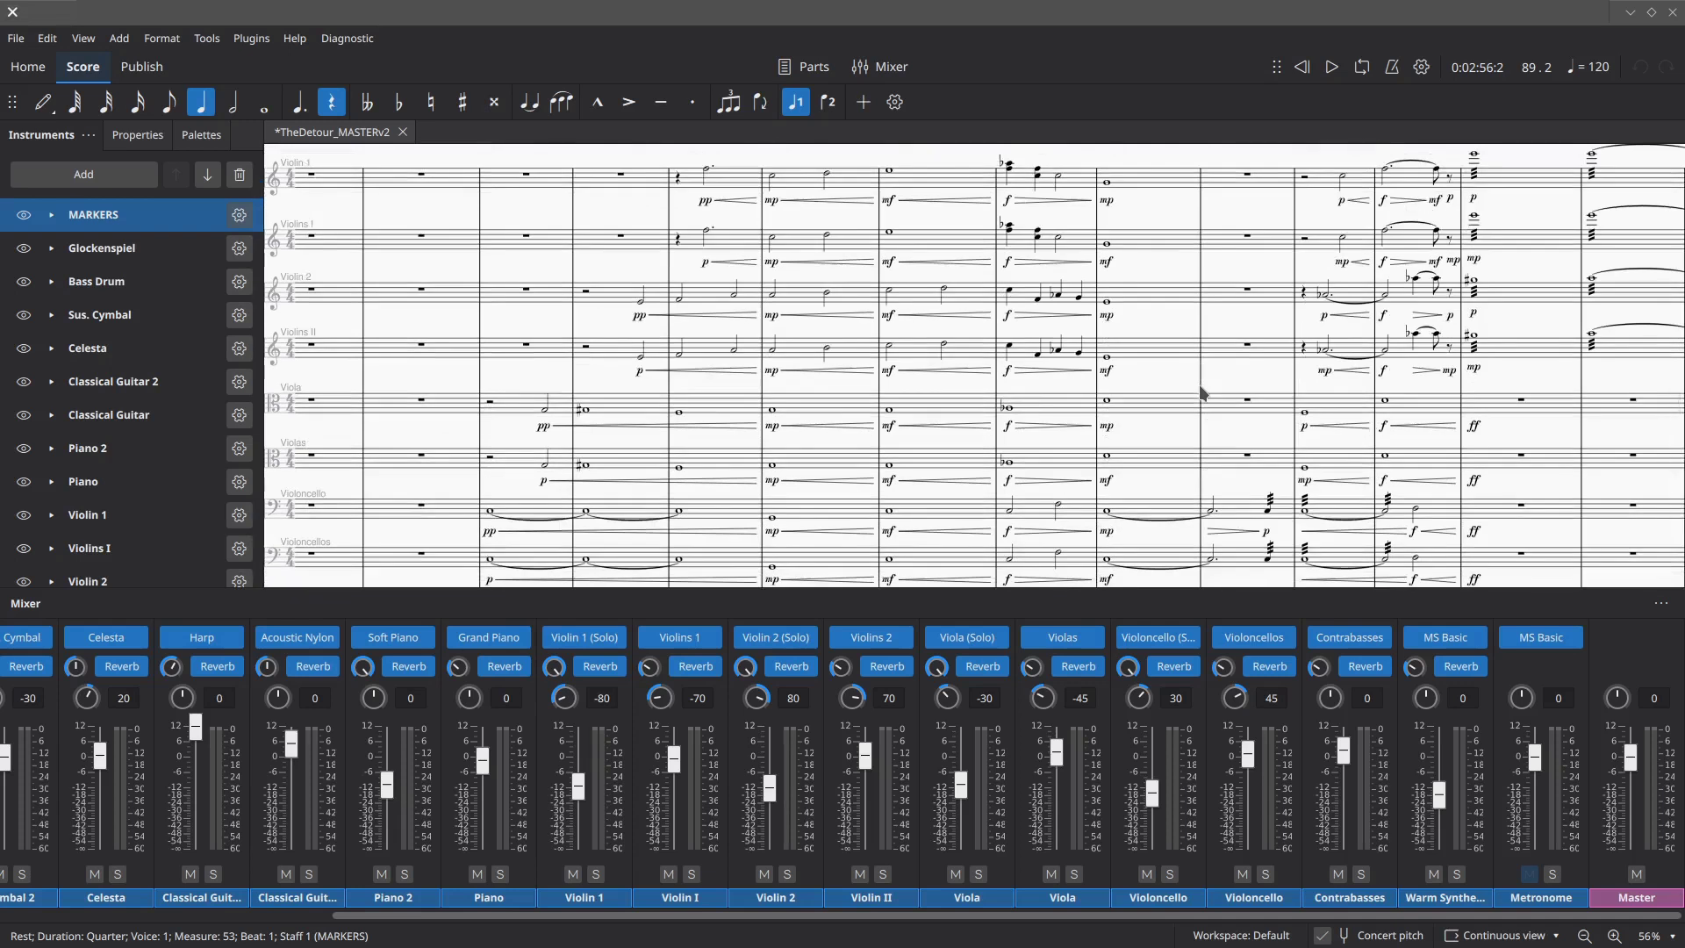
- Examine the measures following the paused position, comparing the doubled violin and piano staves with the classical guitar and celesta staves above
scroll(1203, 395, "up", 2)
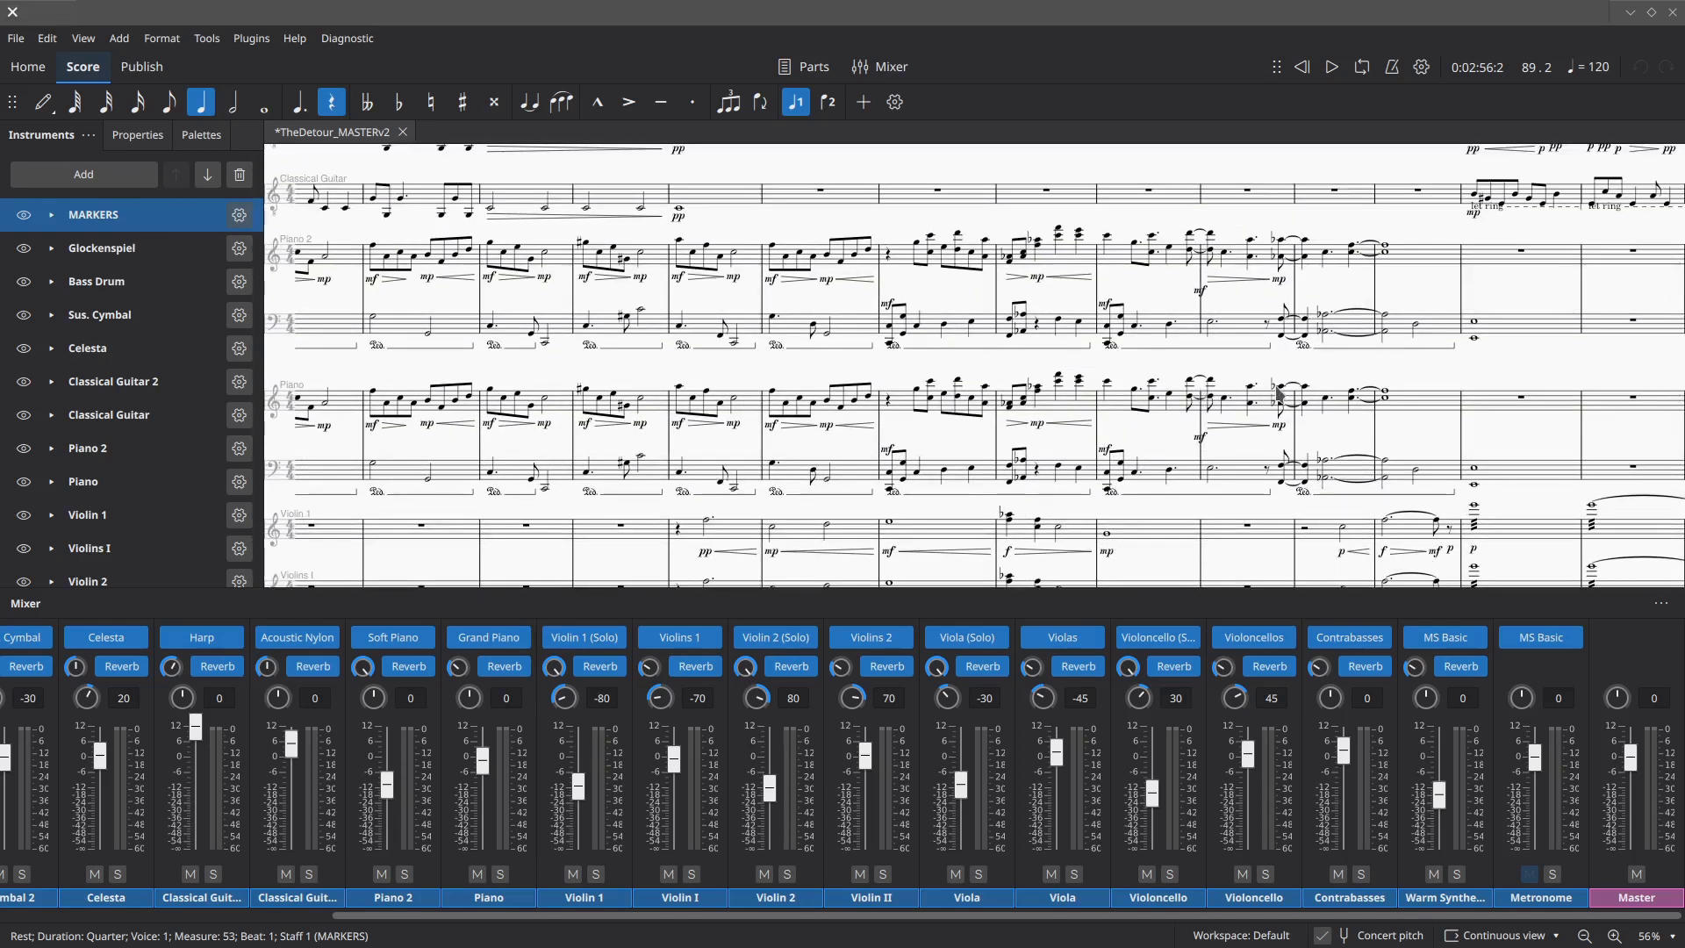
scroll(1524, 439, "down", 5)
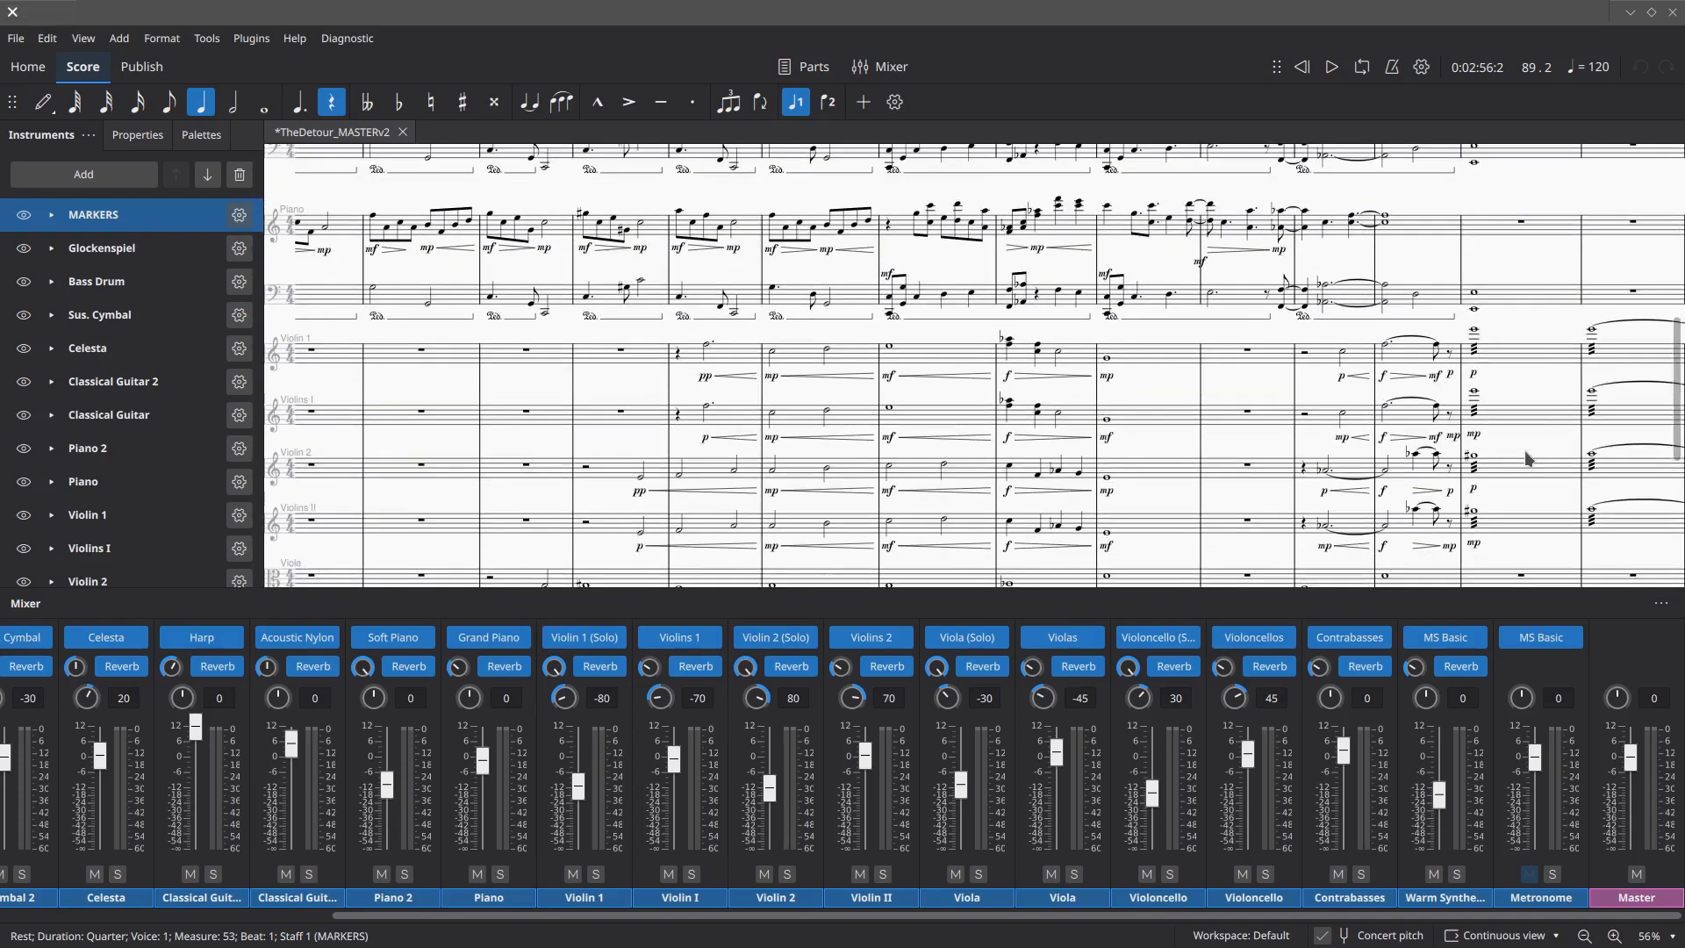
scroll(841, 360, "right", 3)
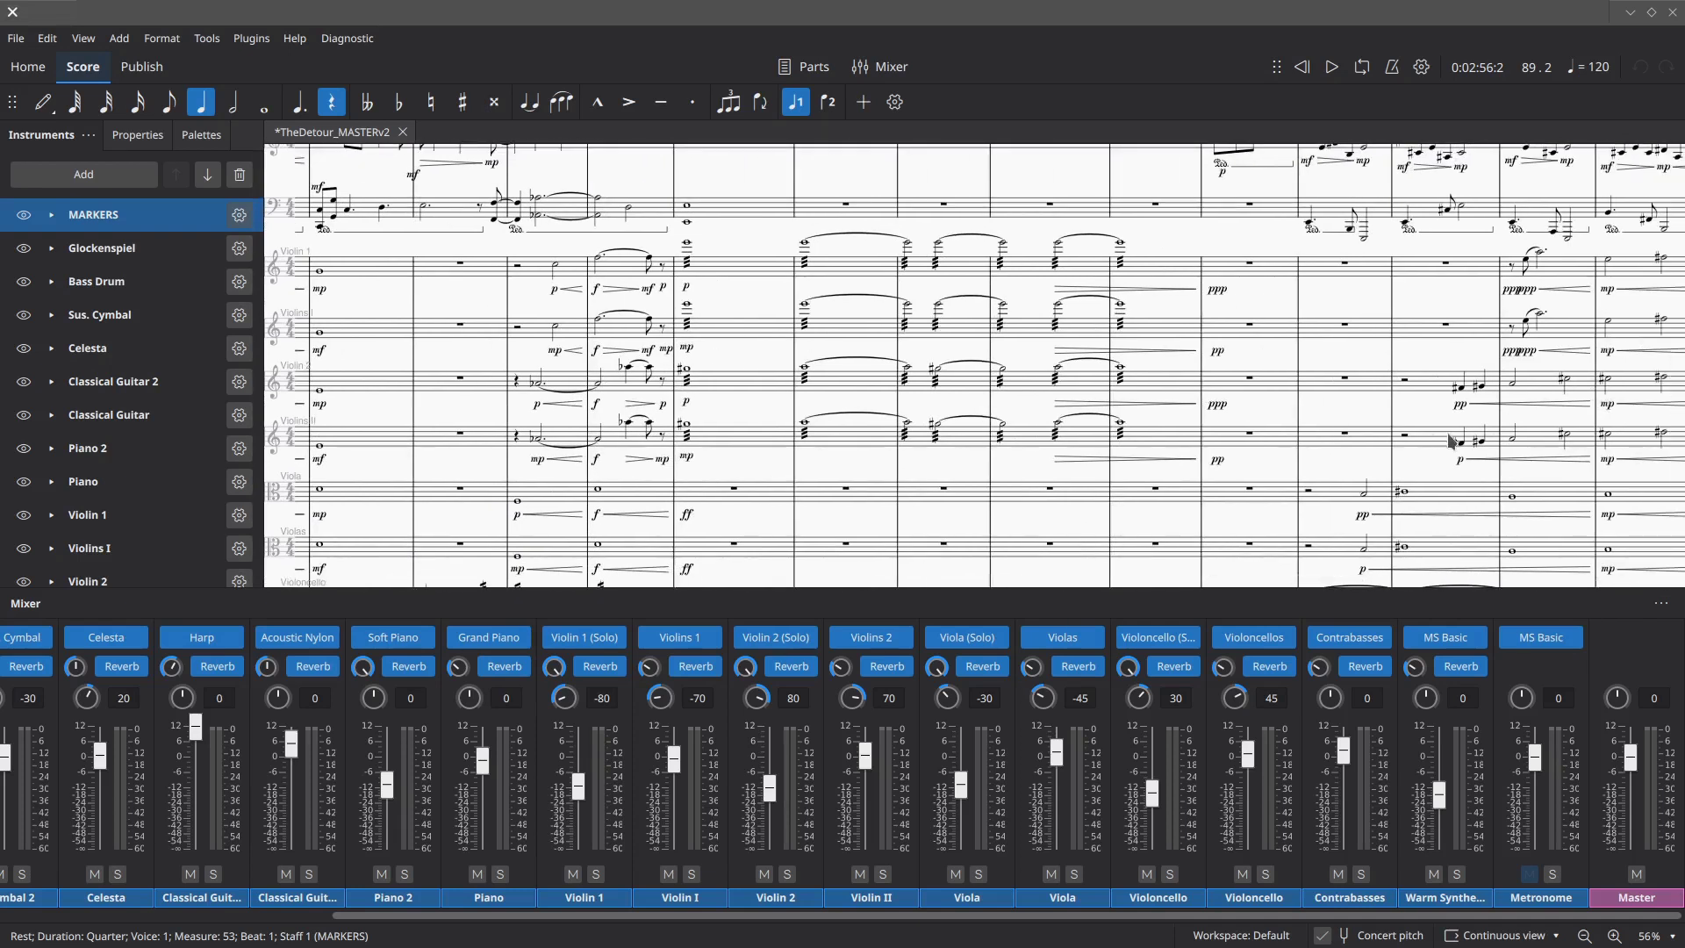
scroll(1356, 407, "up", 6)
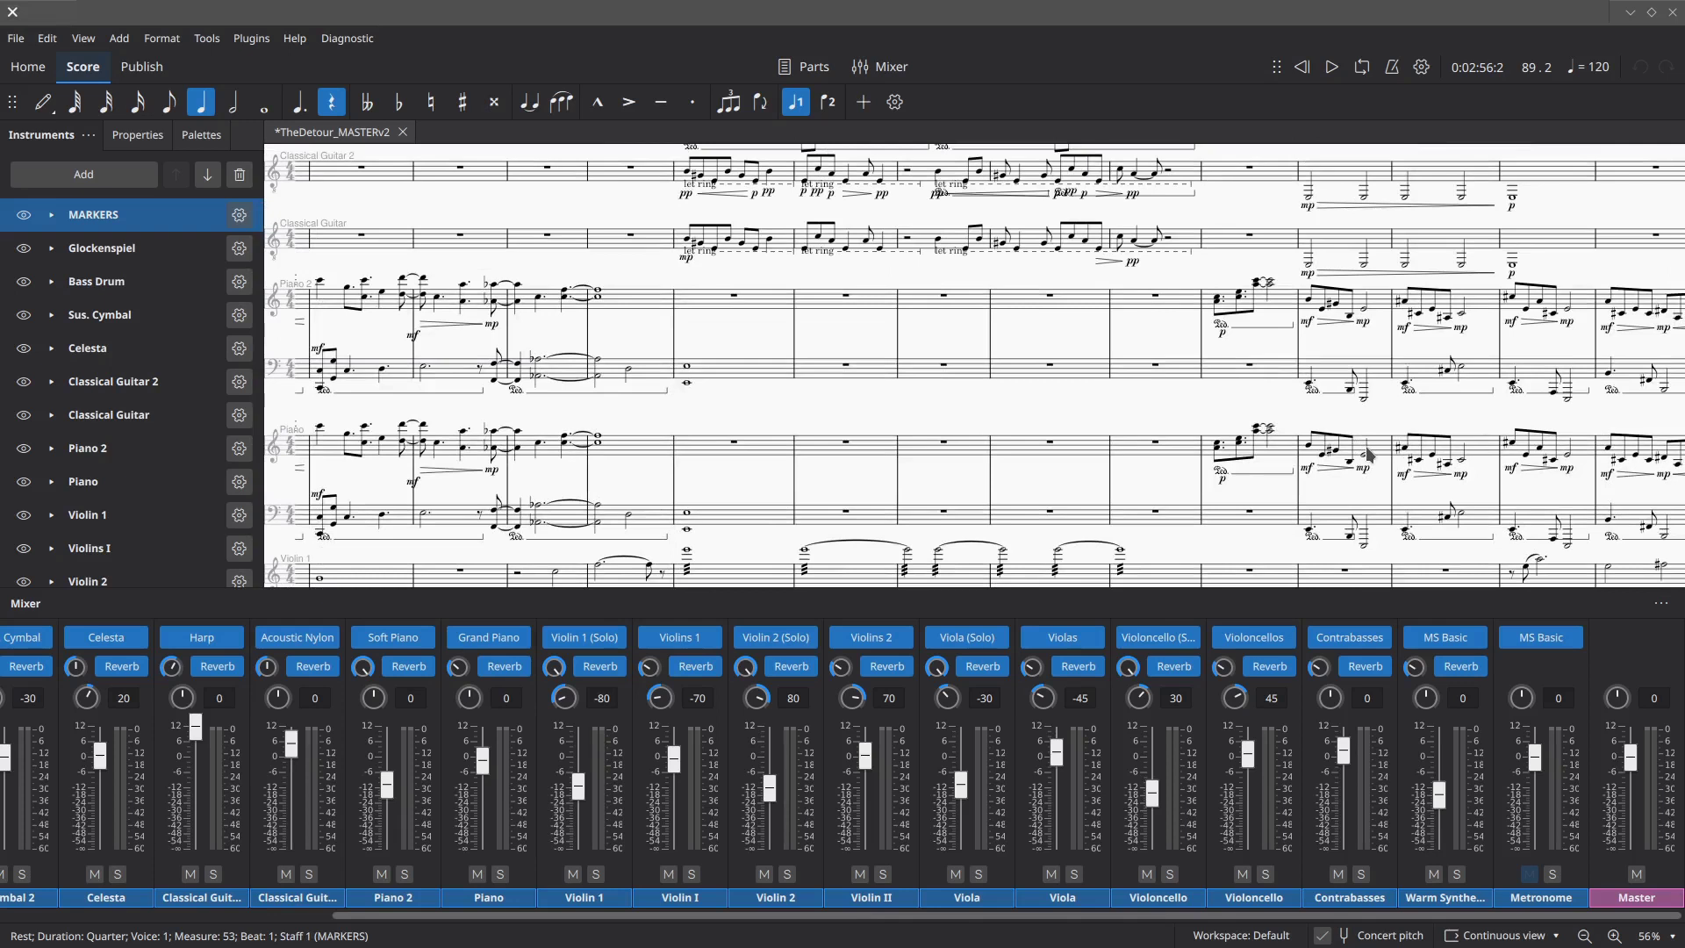
scroll(1216, 452, "up", 4)
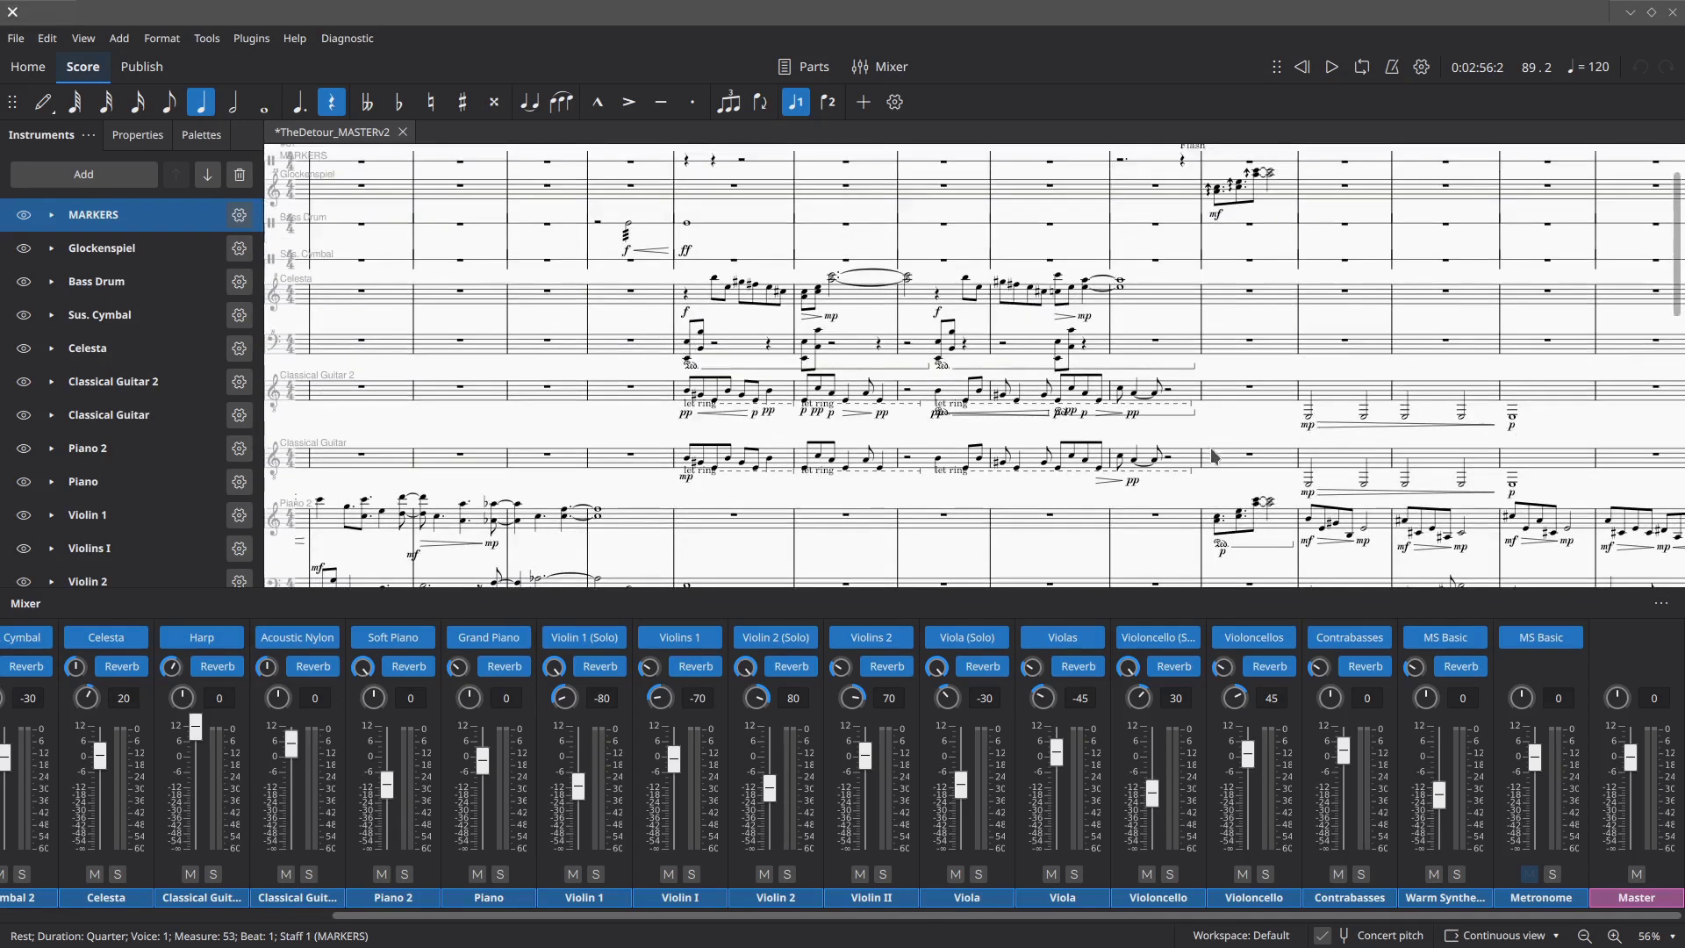
scroll(1215, 457, "up", 2)
- Examine the next passage from the doubled pianos down through the solo and section strings to the contrabasses and Warm Synthesizer
scroll(1215, 457, "down", 8)
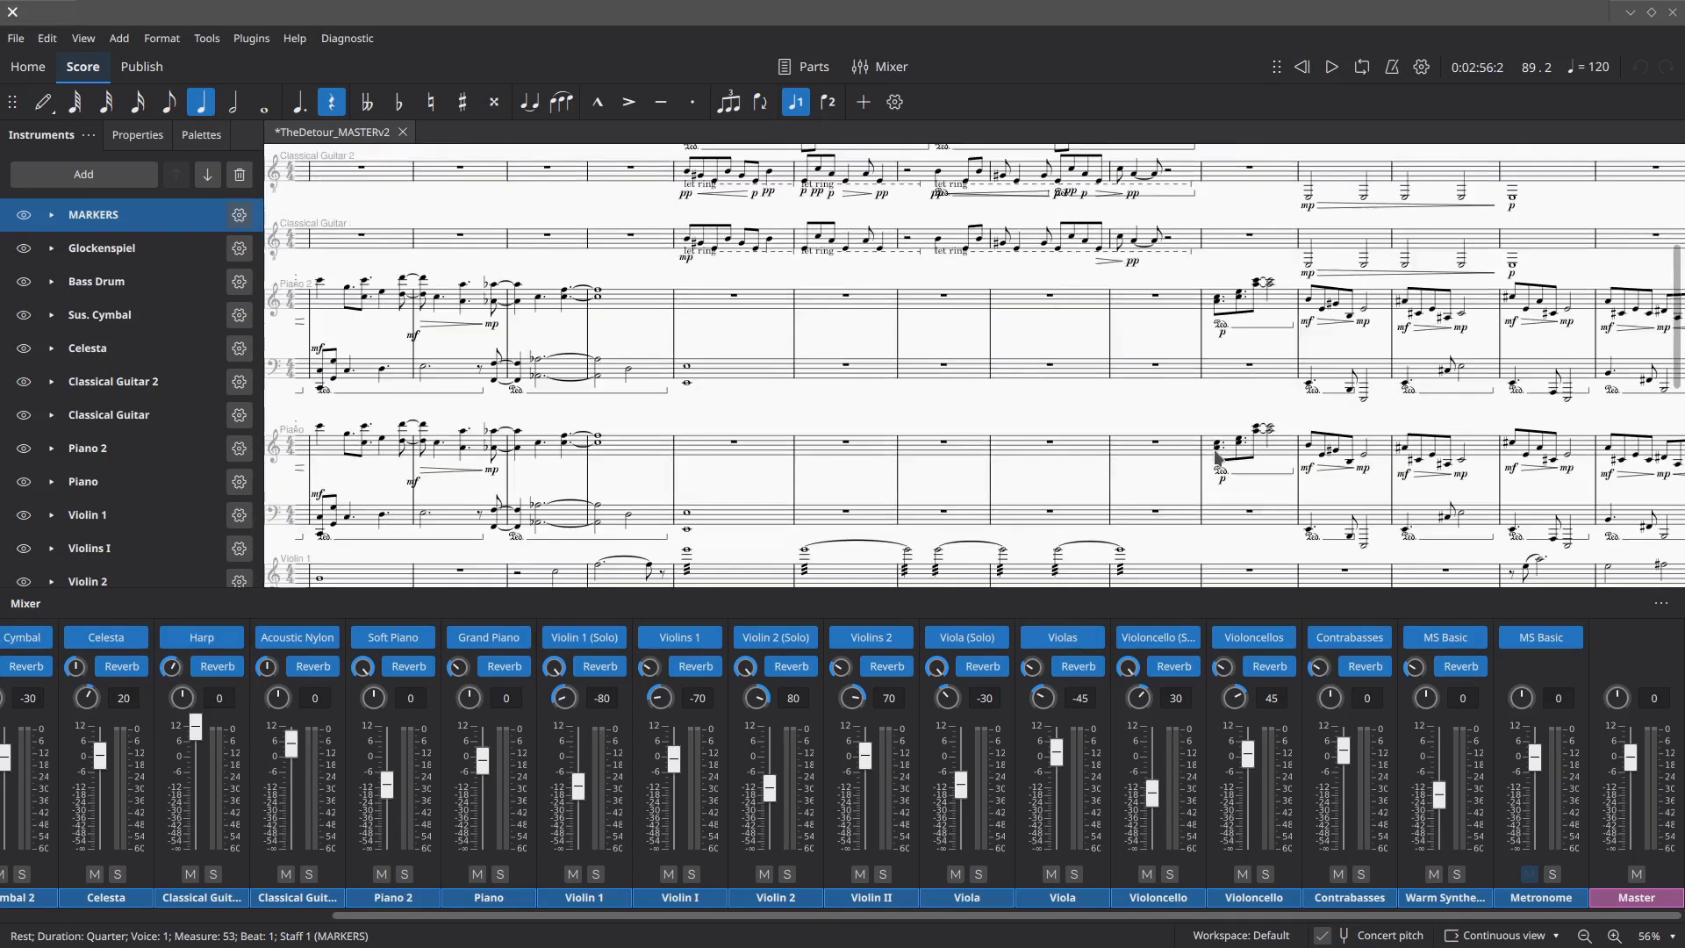
scroll(1220, 465, "down", 4)
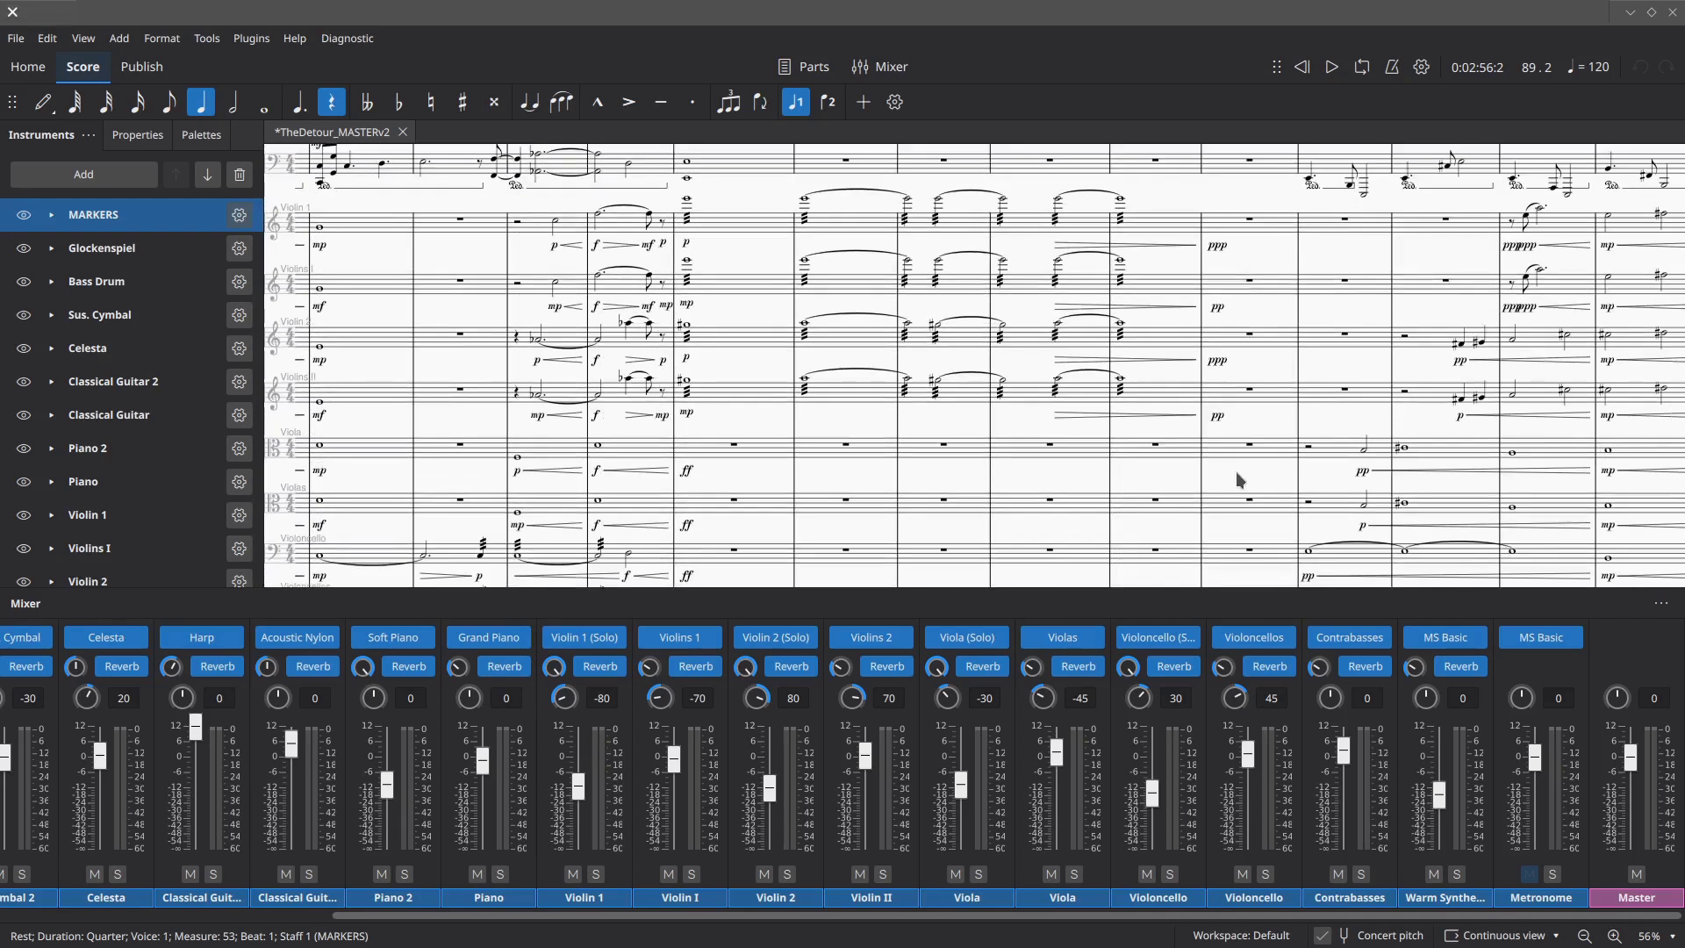
scroll(1222, 474, "down", 4)
scroll(1223, 474, "right", 4)
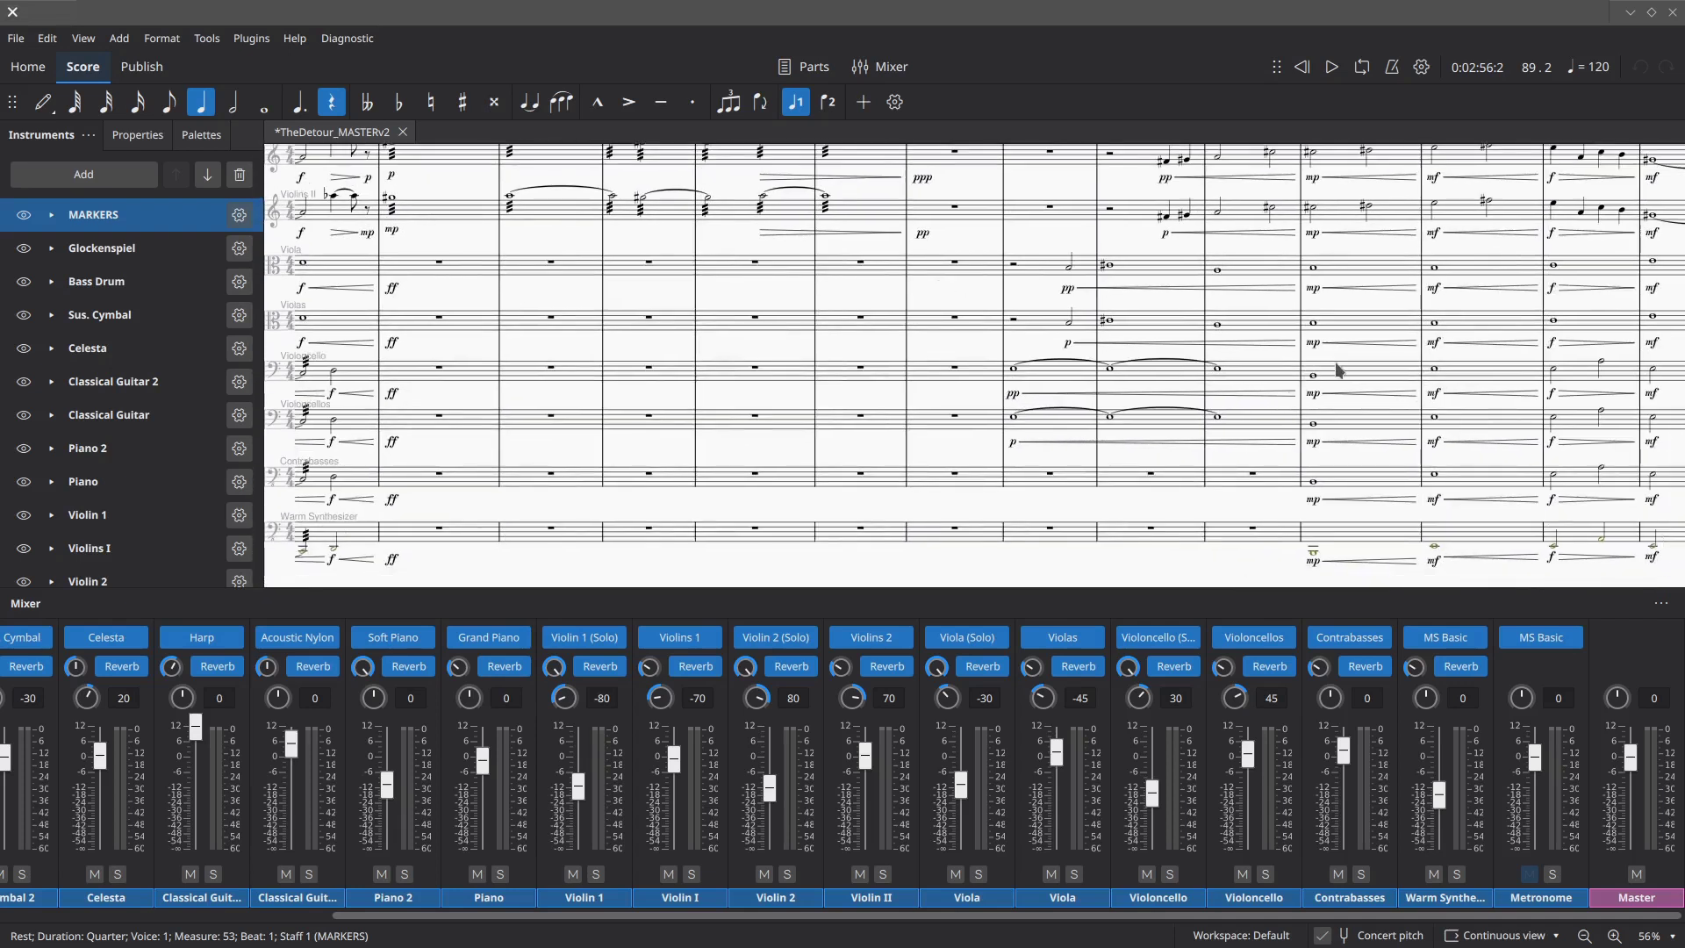
left_click_drag(1357, 360, 1271, 326)
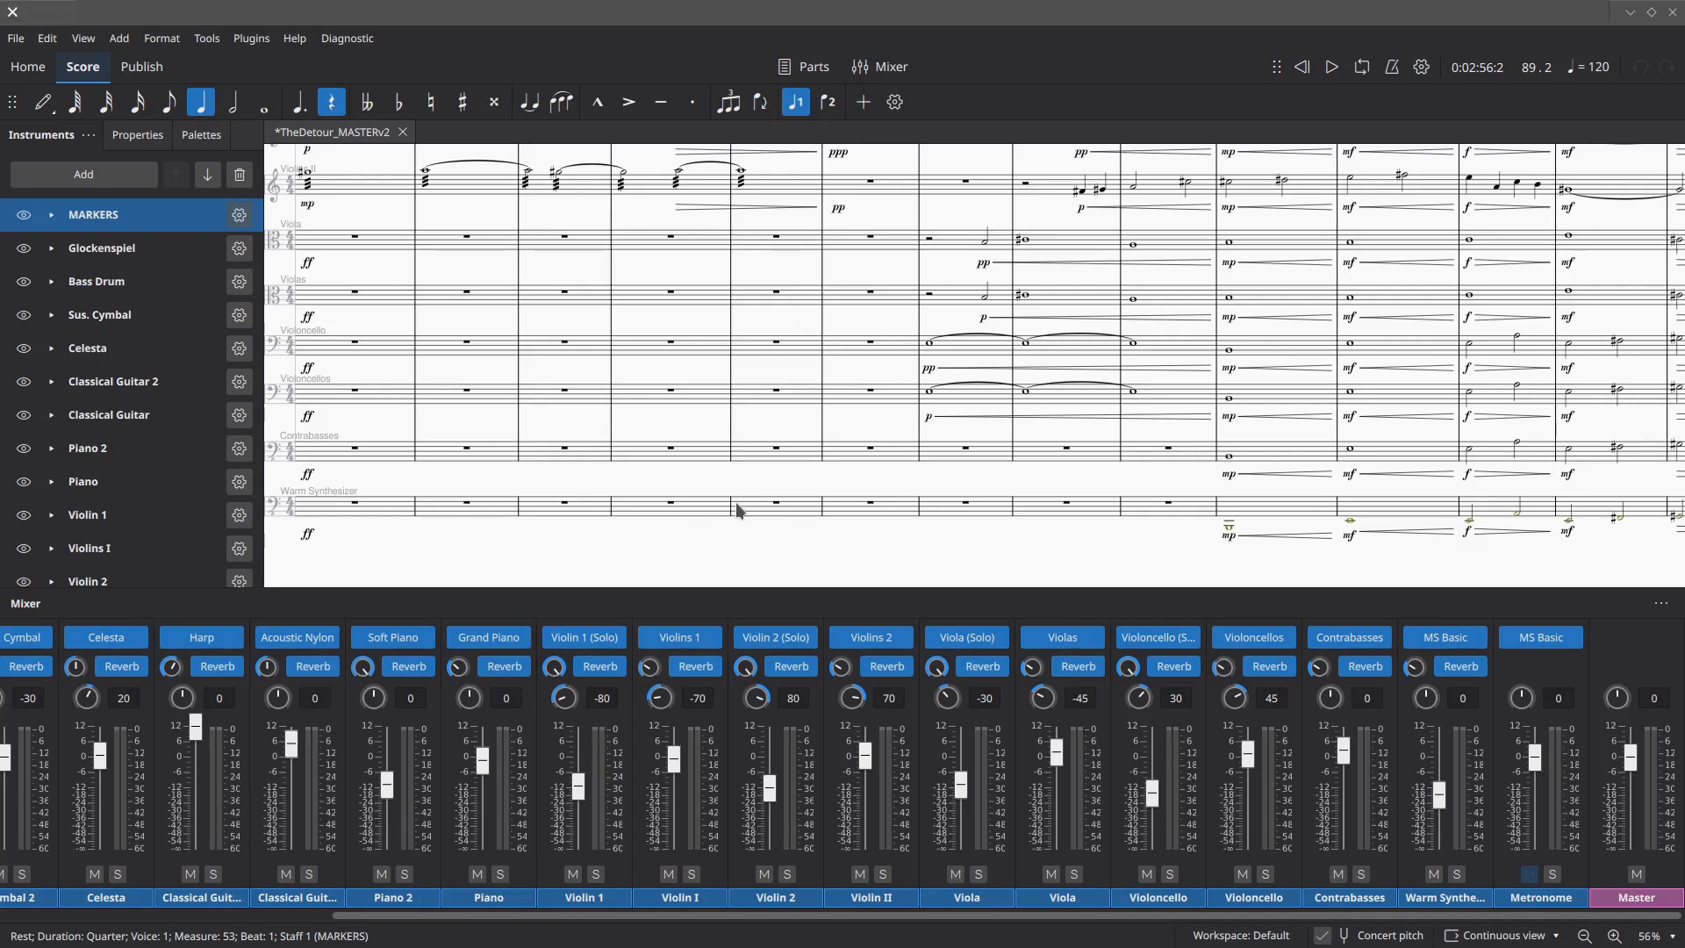
scroll(738, 512, "up", 1)
scroll(755, 509, "up", 1)
scroll(948, 465, "up", 3)
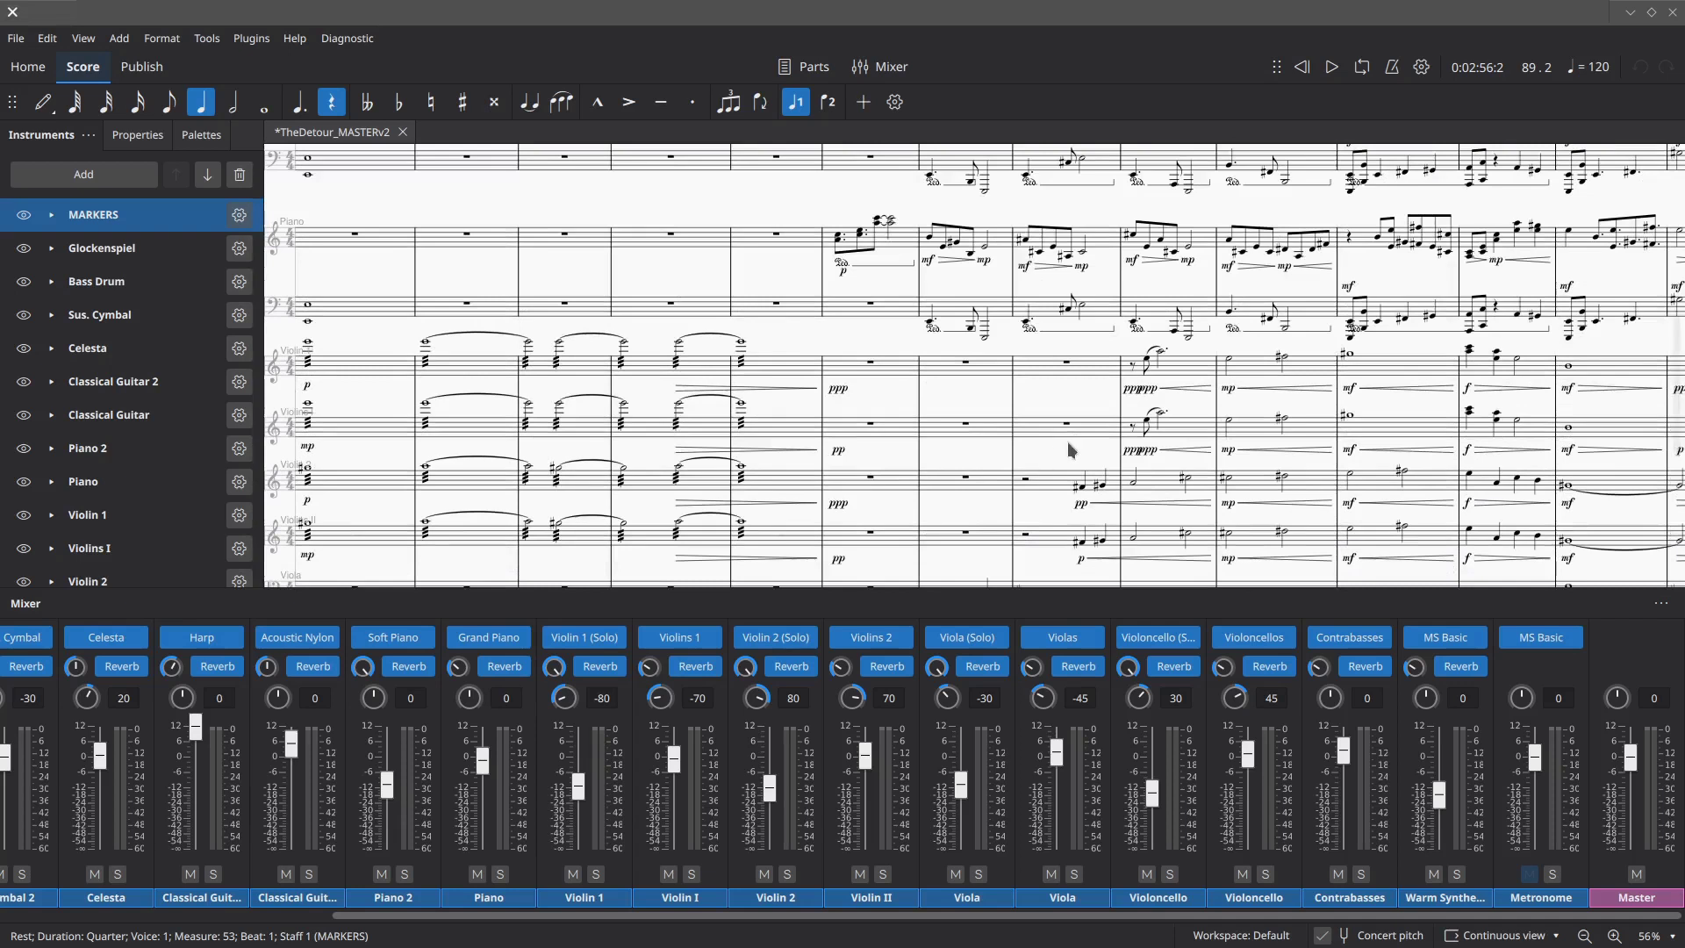
scroll(1104, 444, "up", 2)
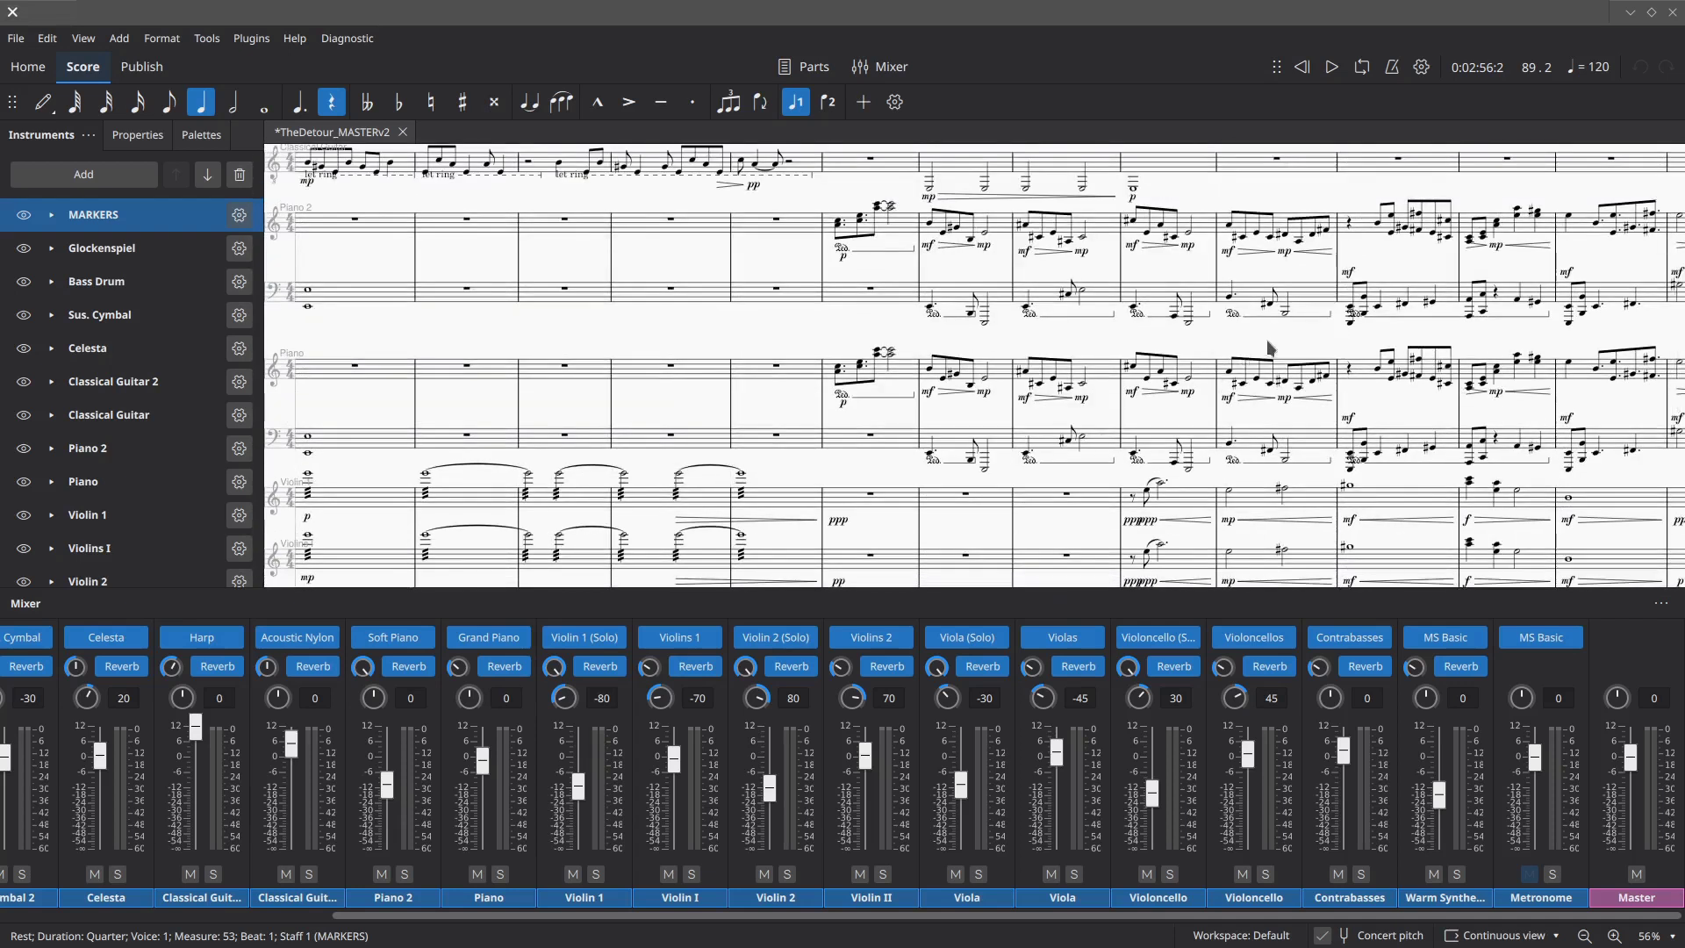
- Compare the doubled string staves with the Piano and Piano 2 staves through the end of the piano passage and the following celesta entry
scroll(734, 451, "right", 3)
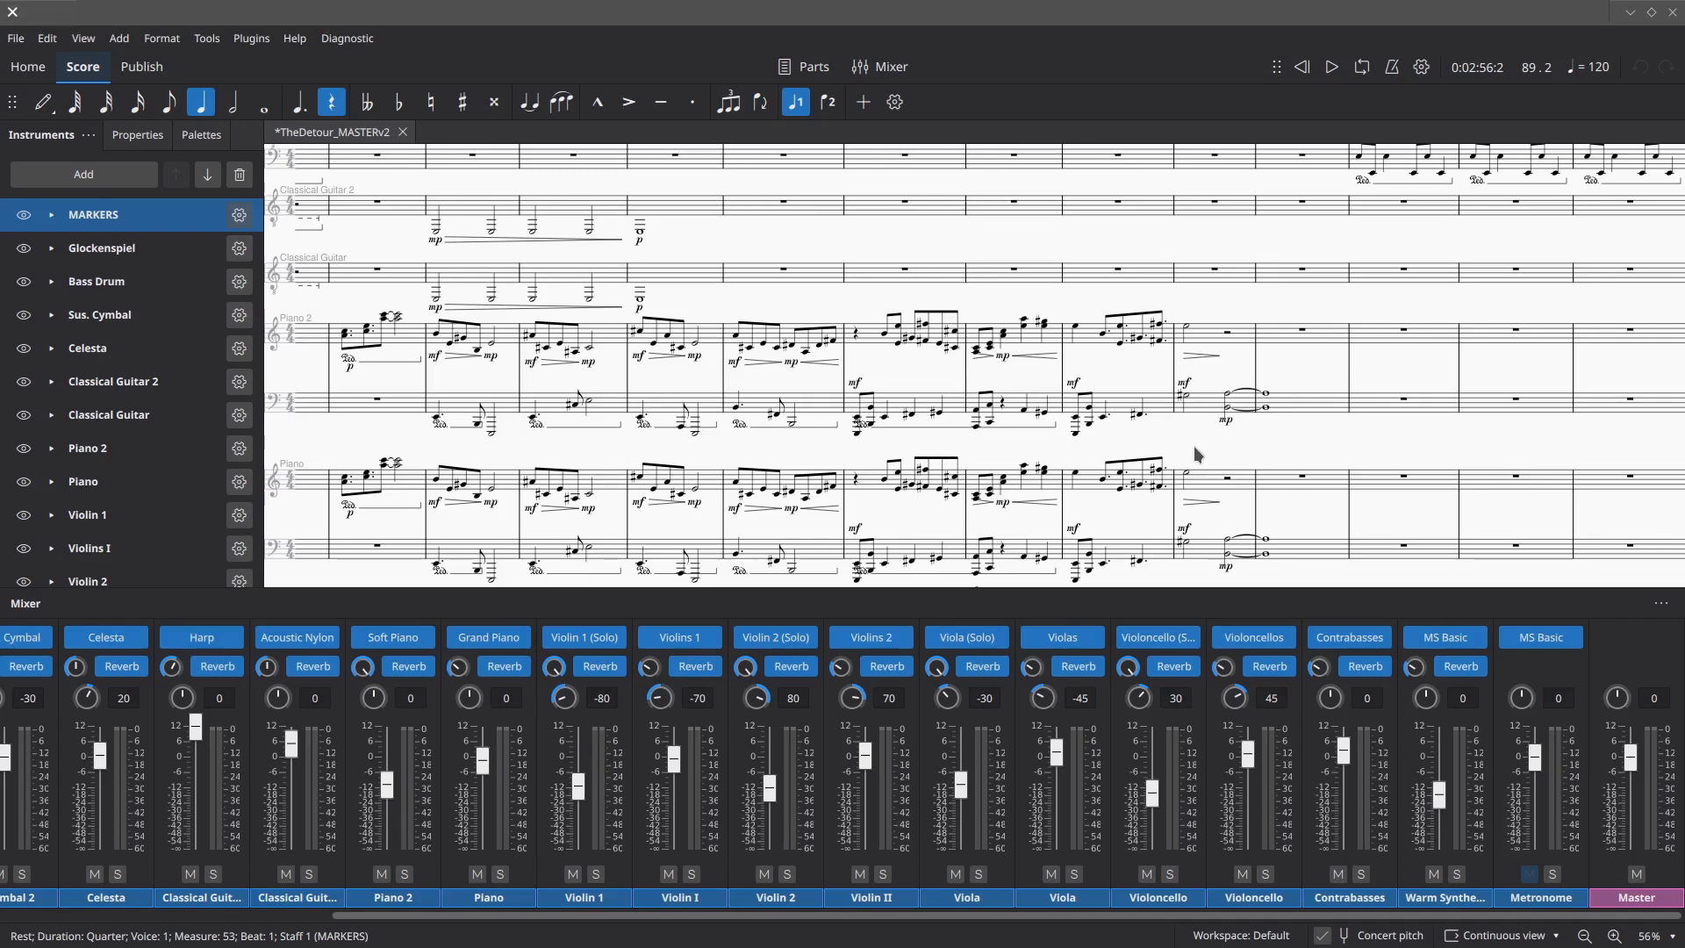
scroll(1194, 445, "down", 4)
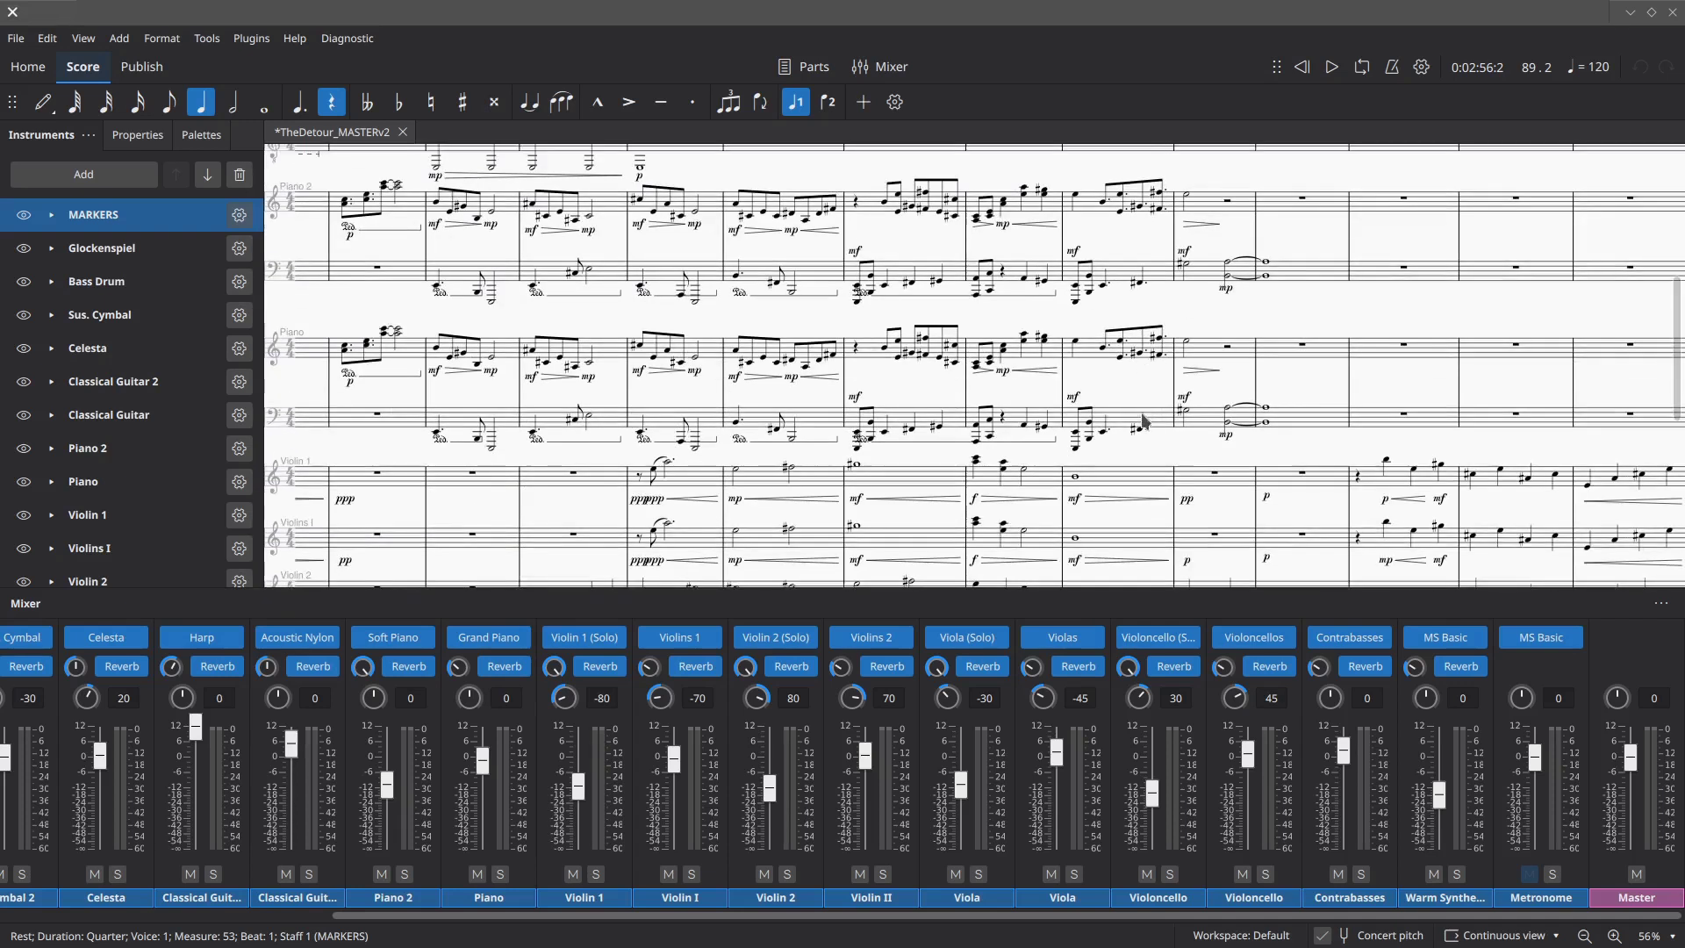
scroll(1145, 426, "down", 4)
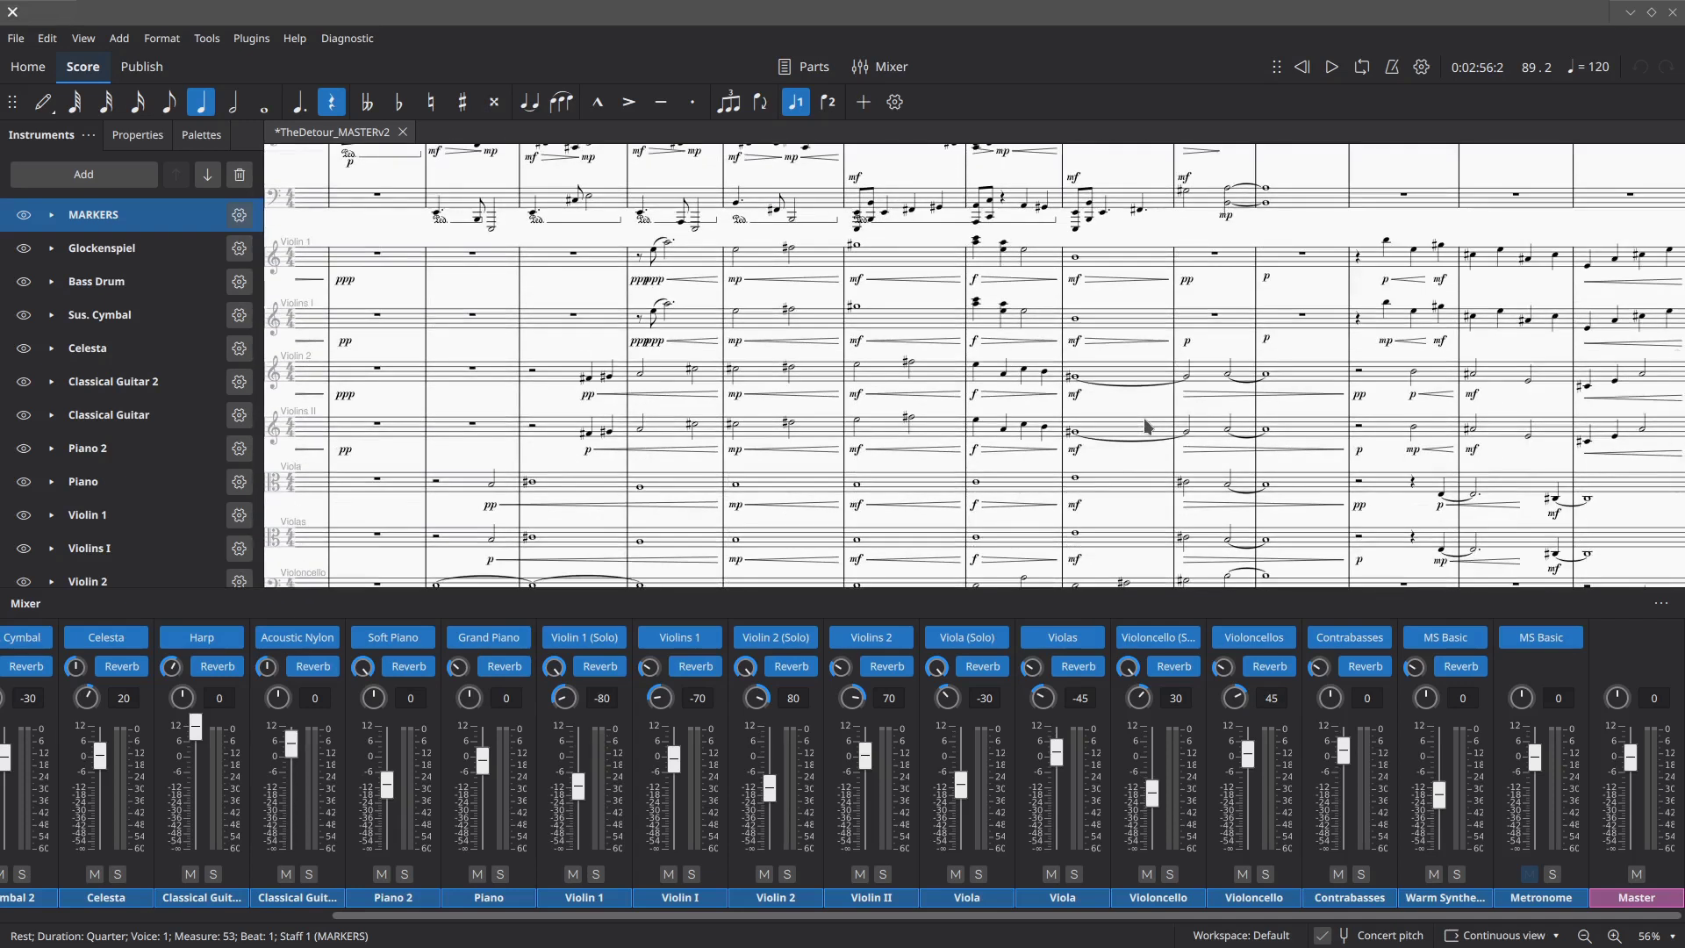
scroll(1146, 417, "down", 1)
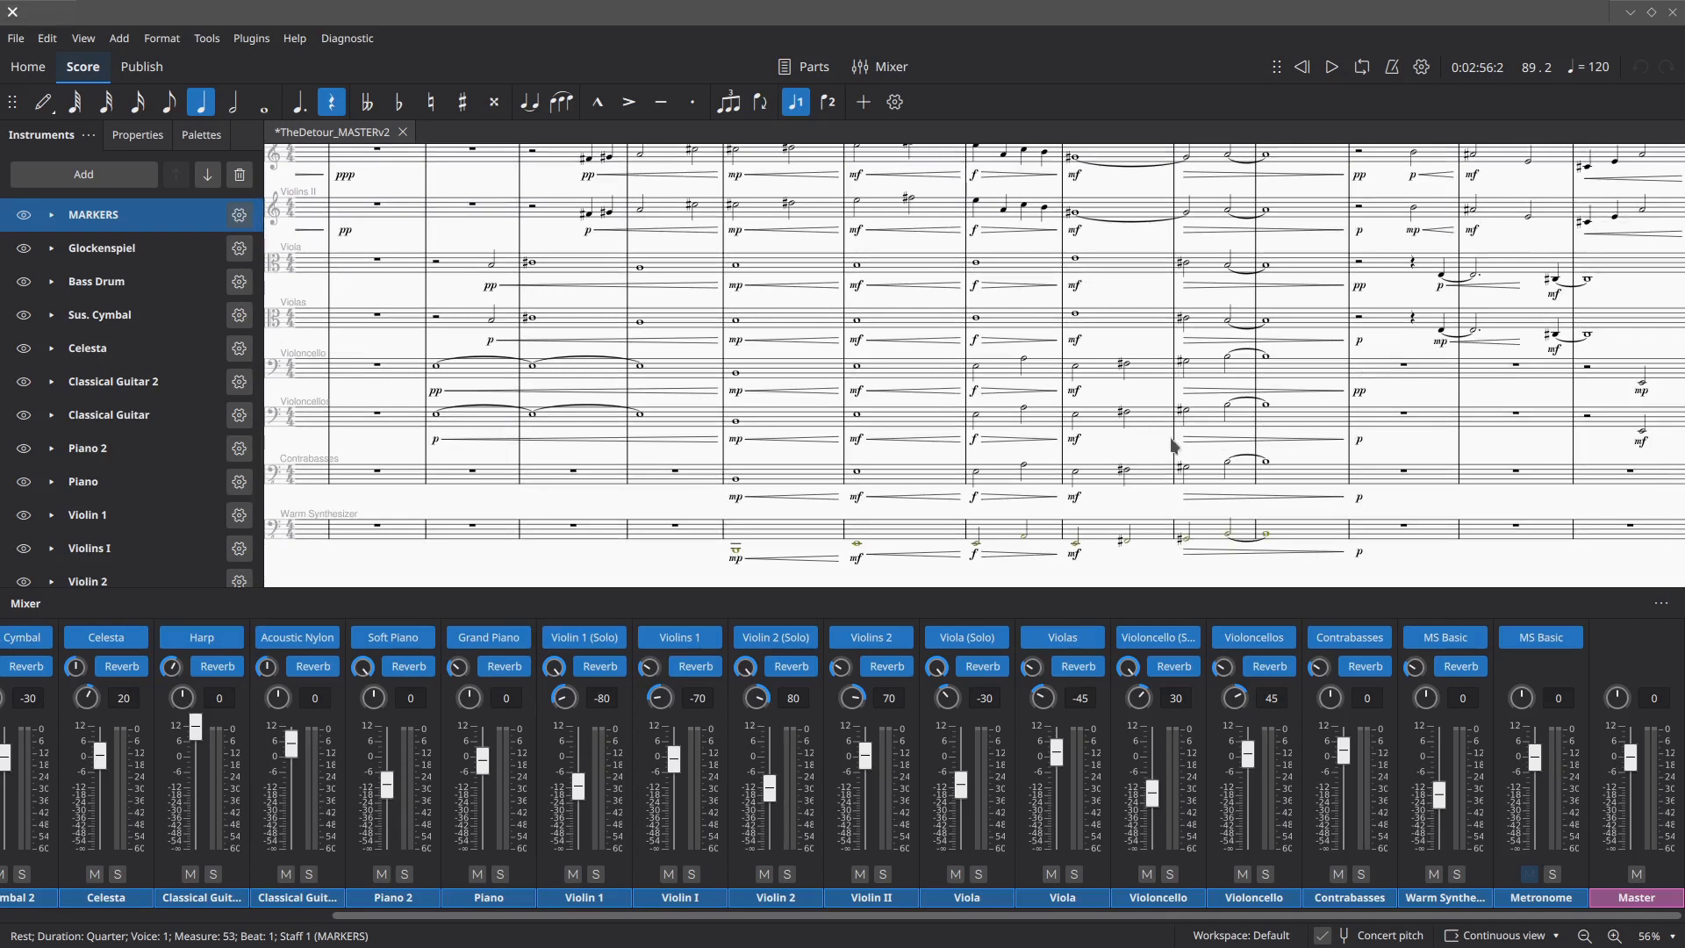
scroll(1157, 450, "up", 2)
scroll(1157, 450, "up", 6)
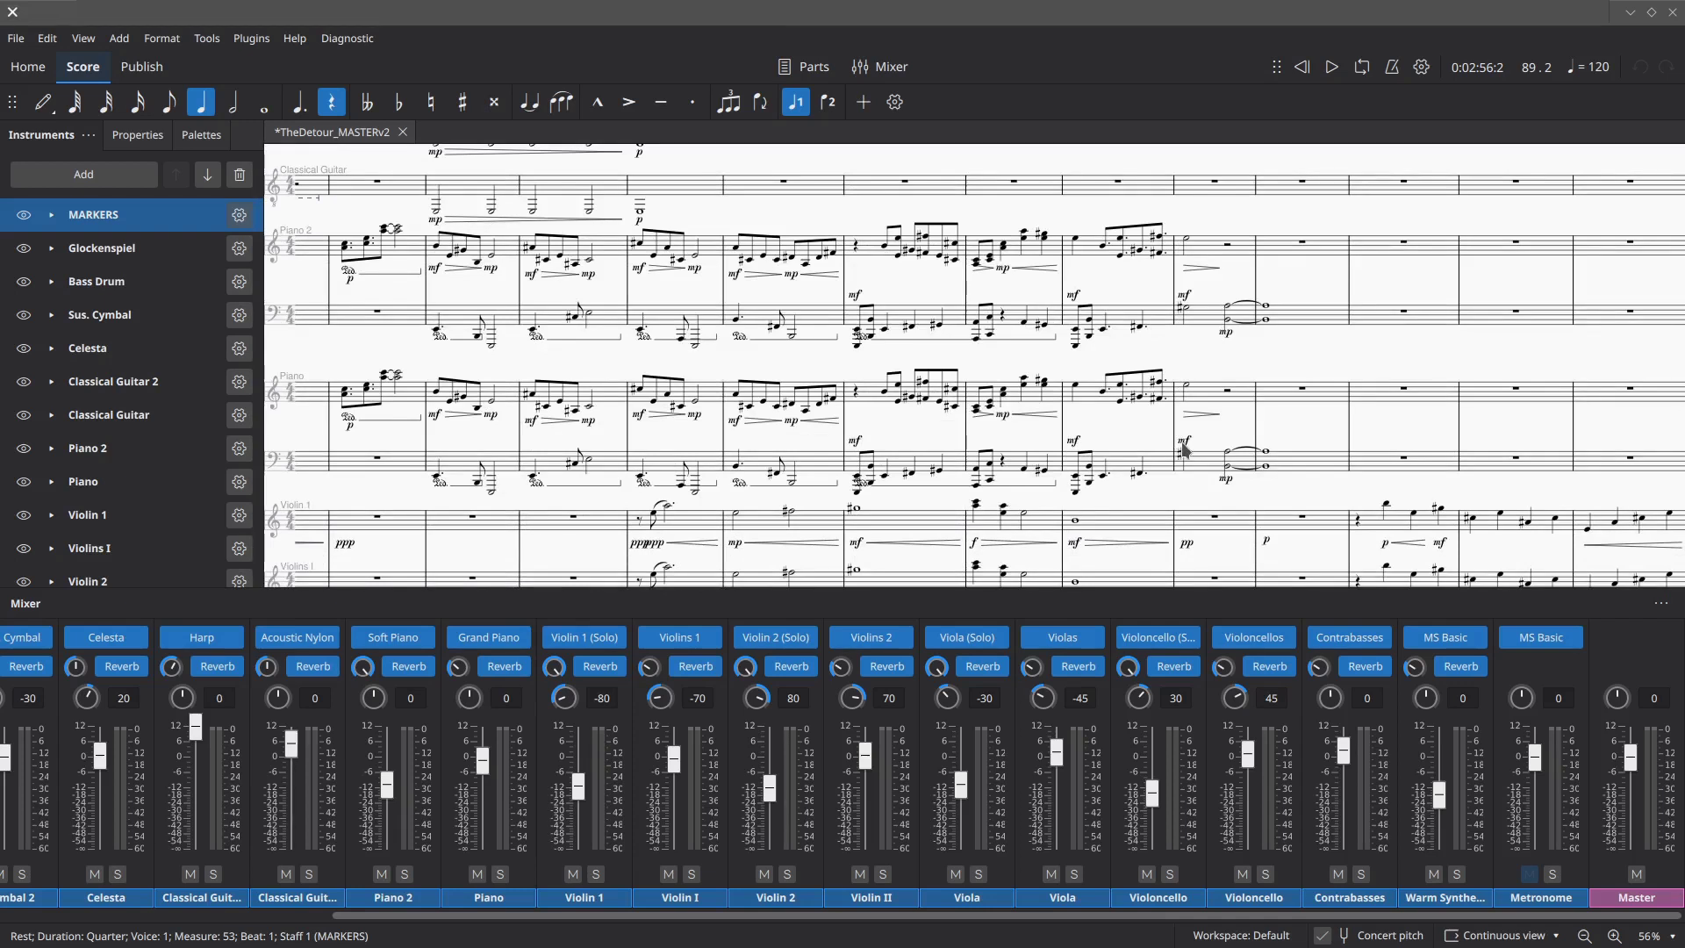
scroll(1193, 448, "down", 3)
scroll(1193, 448, "down", 8)
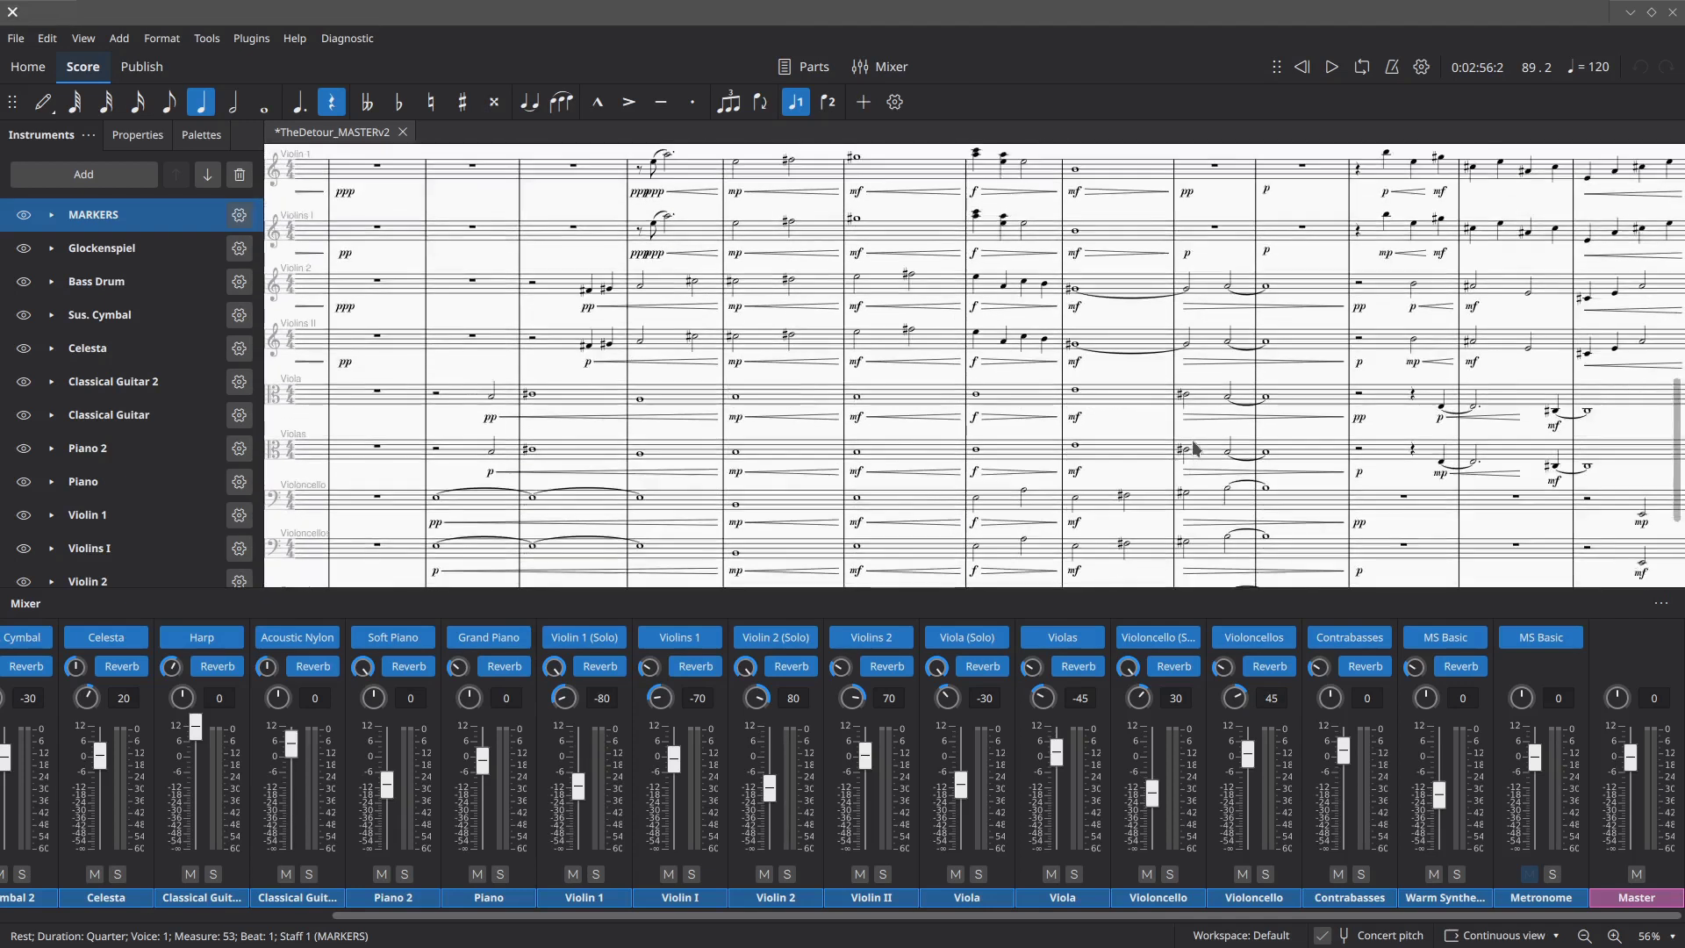
scroll(1196, 449, "up", 12)
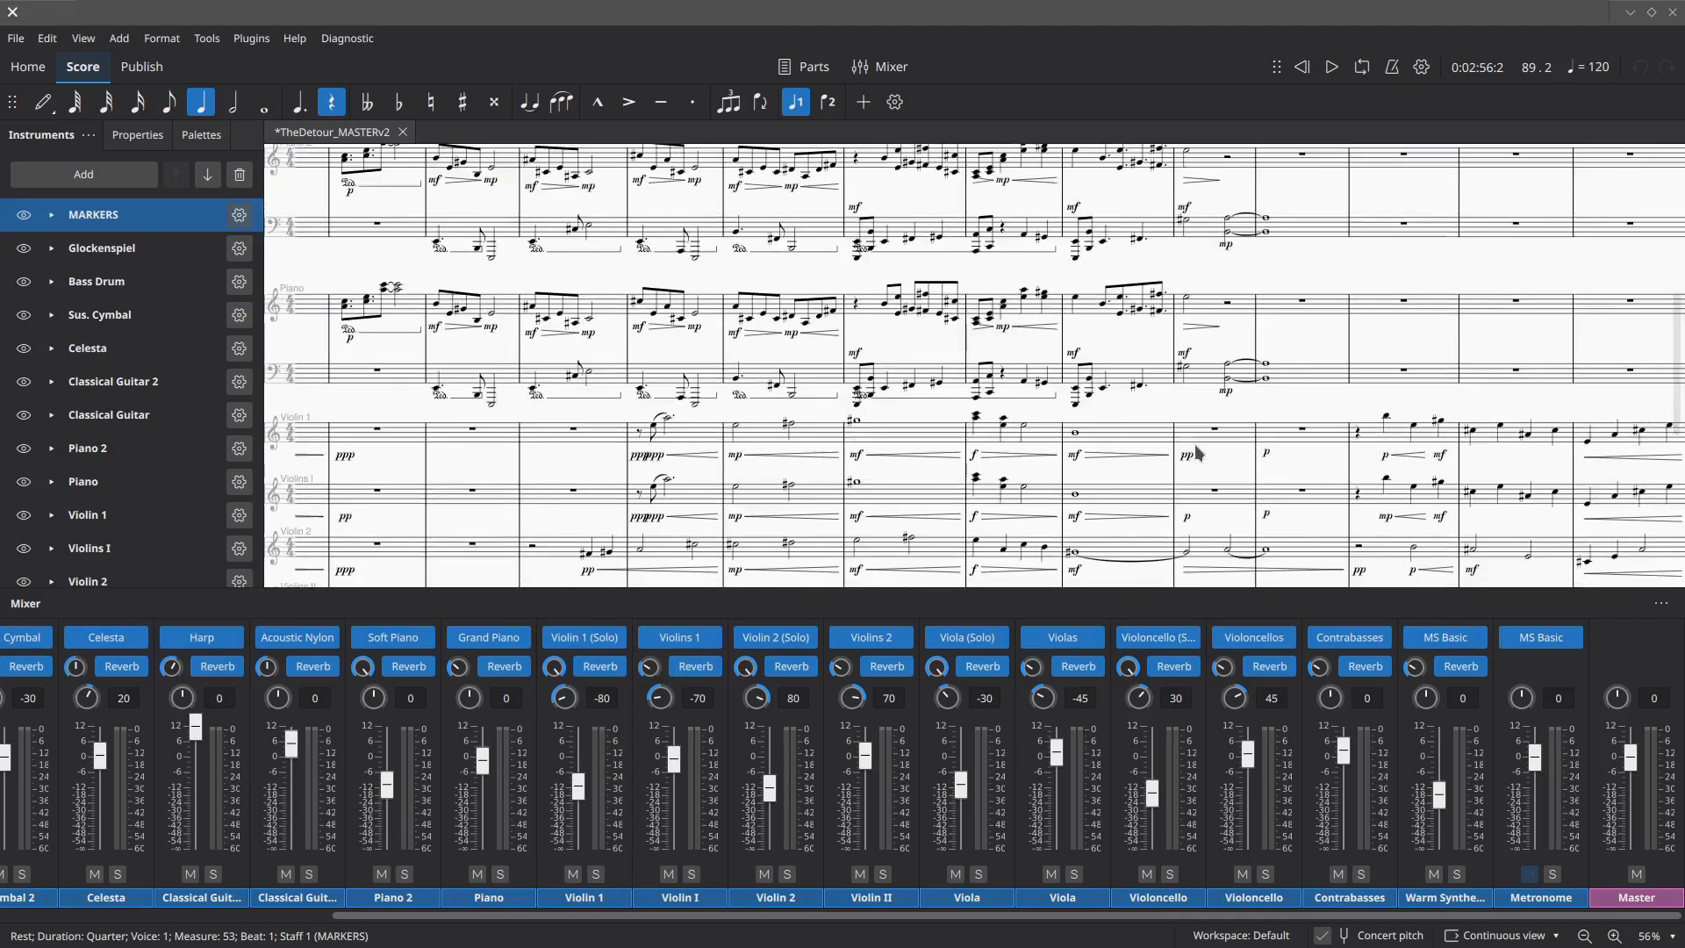
left_click_drag(1308, 440, 1146, 505)
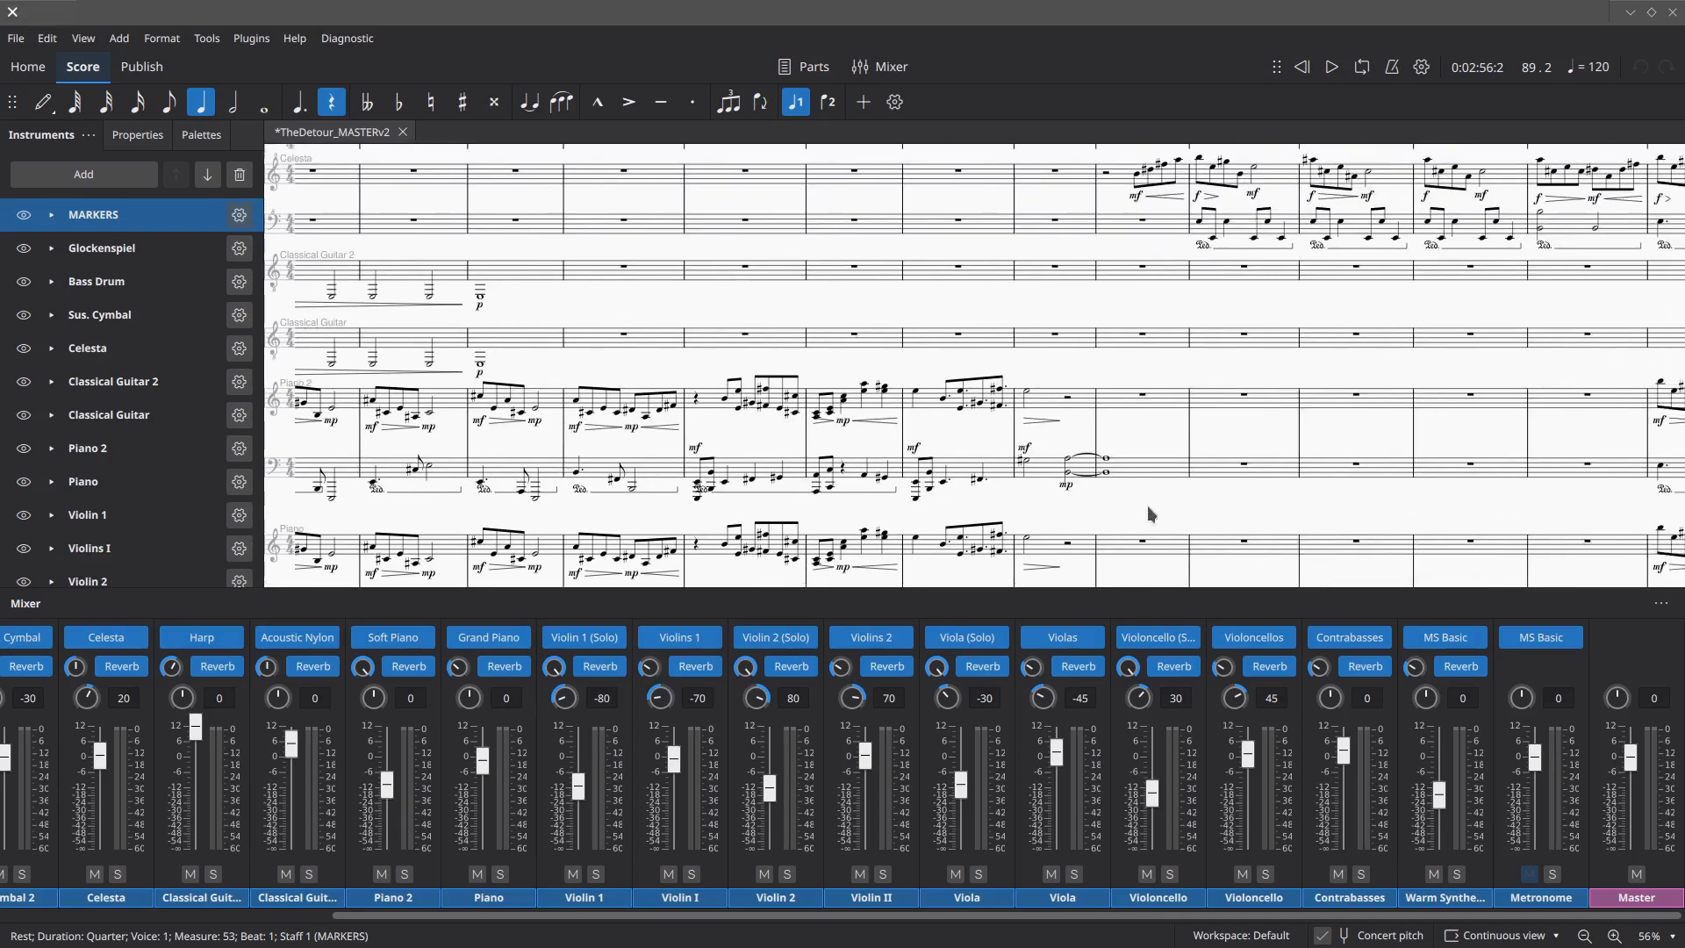